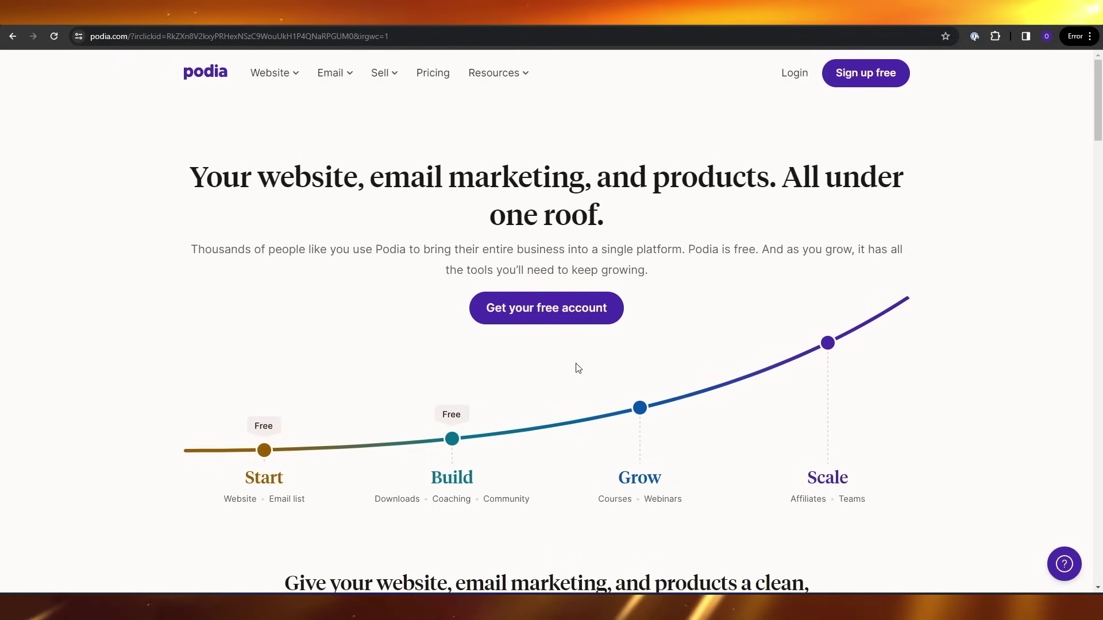
- Look through the Website, Email and Sell feature menus and the feature overview on the Podia homepage
click(290, 74)
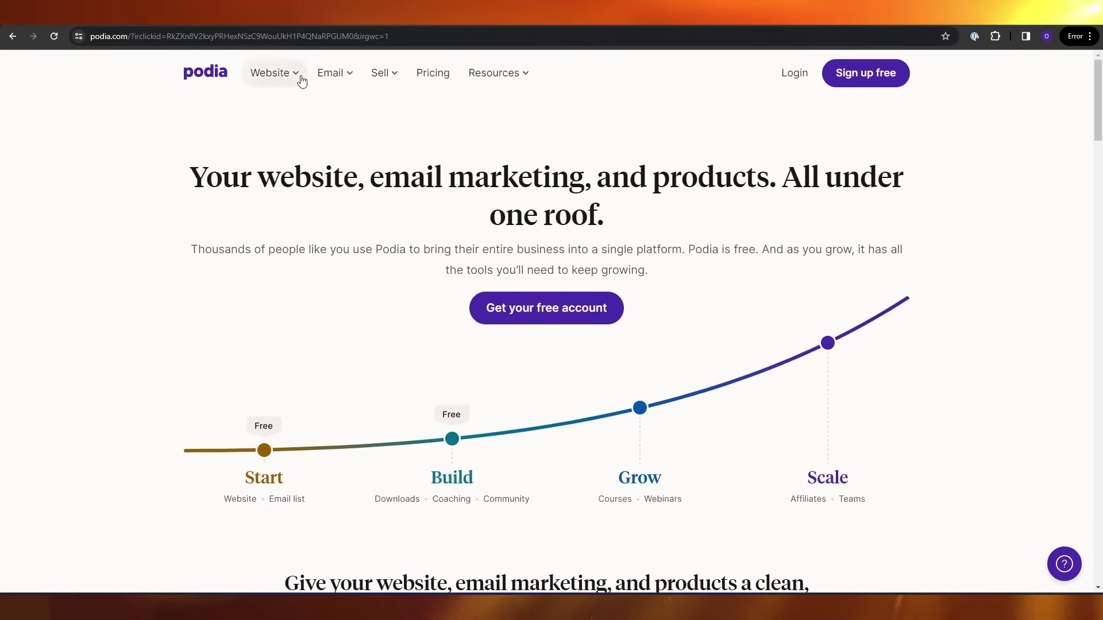
click(348, 74)
click(398, 79)
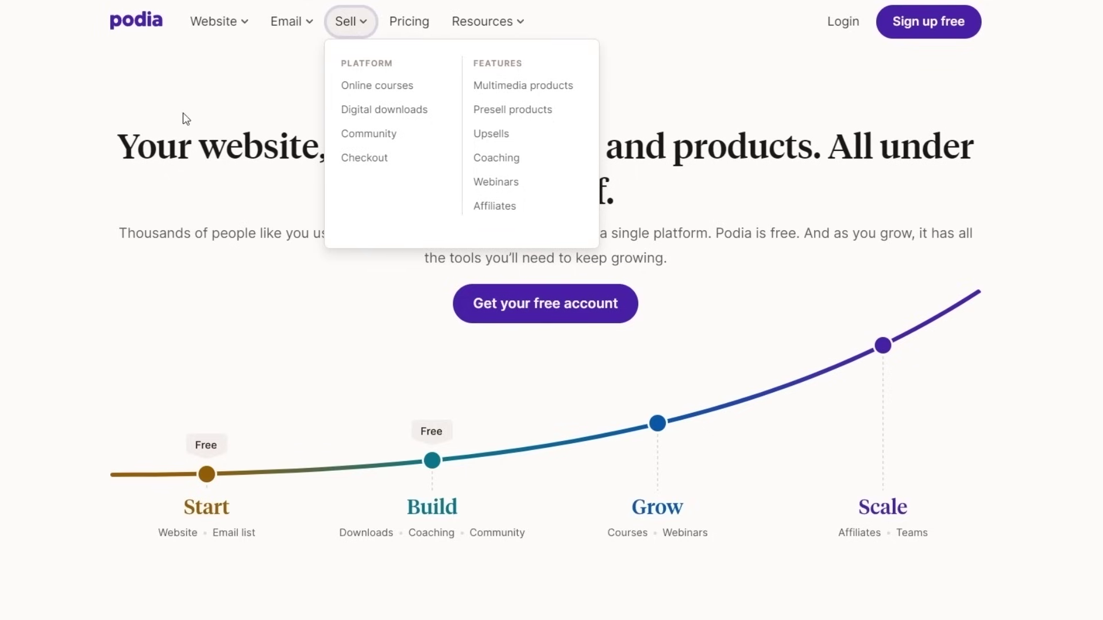
scroll(133, 142, down, 5)
scroll(133, 141, down, 7)
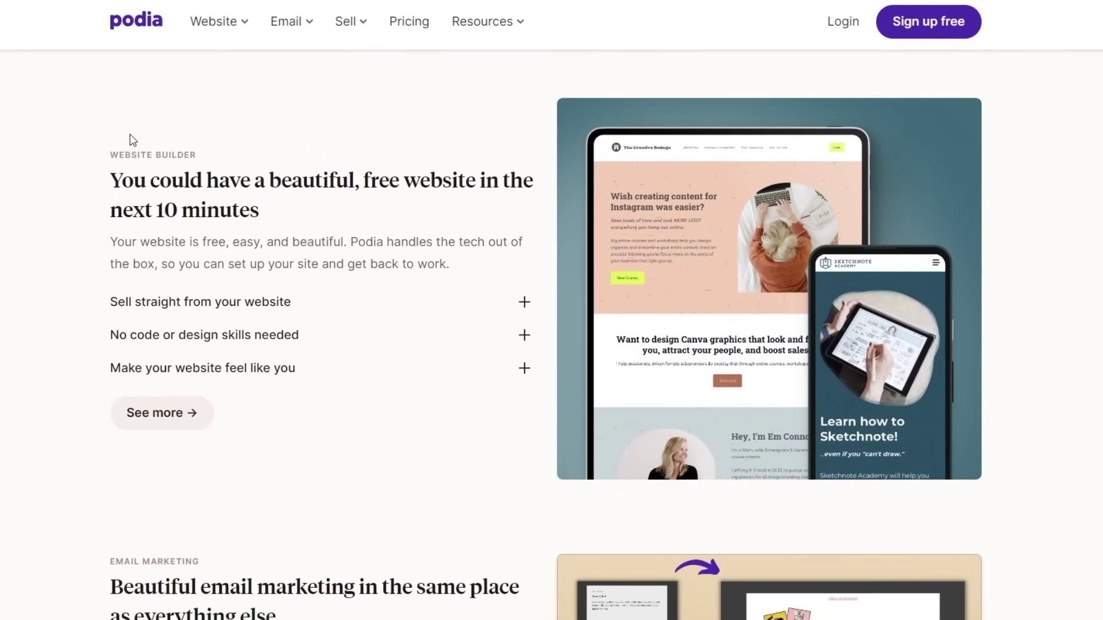
scroll(130, 134, down, 15)
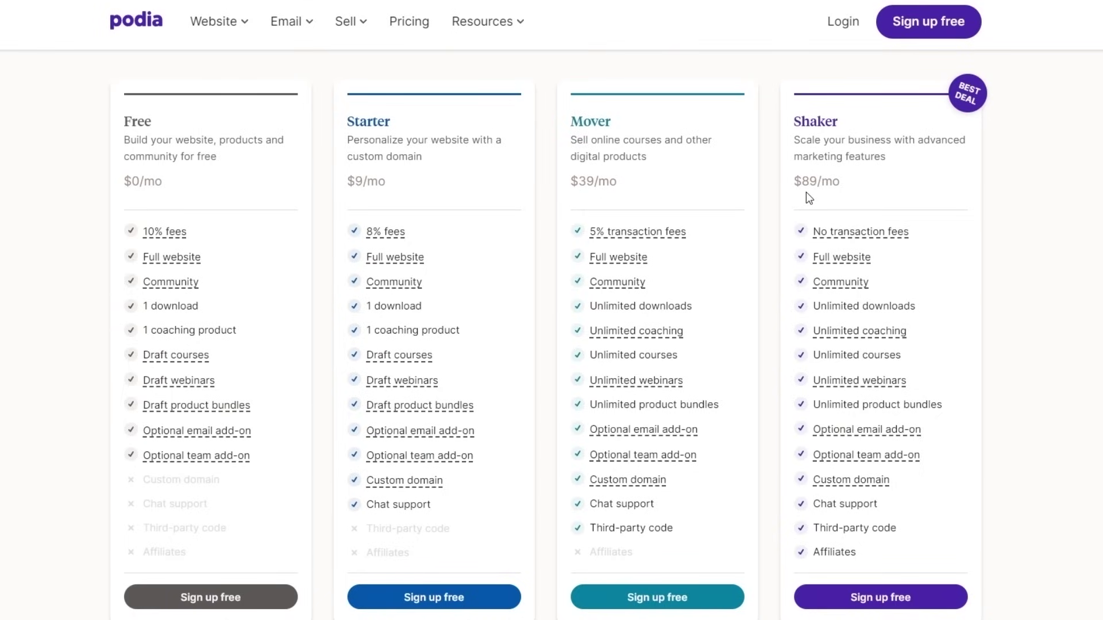
- Compare the monthly prices of the Free, Starter, Mover and Shaker plans with those under yearly billing
scroll(499, 213, up, 3)
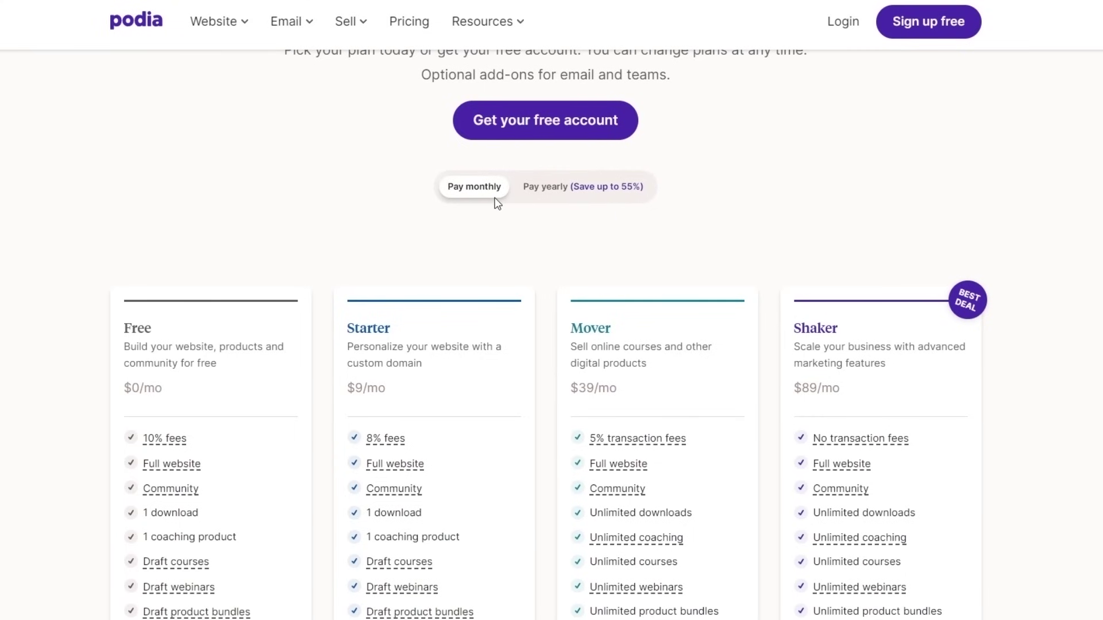
scroll(498, 203, down, 3)
scroll(566, 205, up, 2)
click(584, 120)
scroll(581, 120, down, 2)
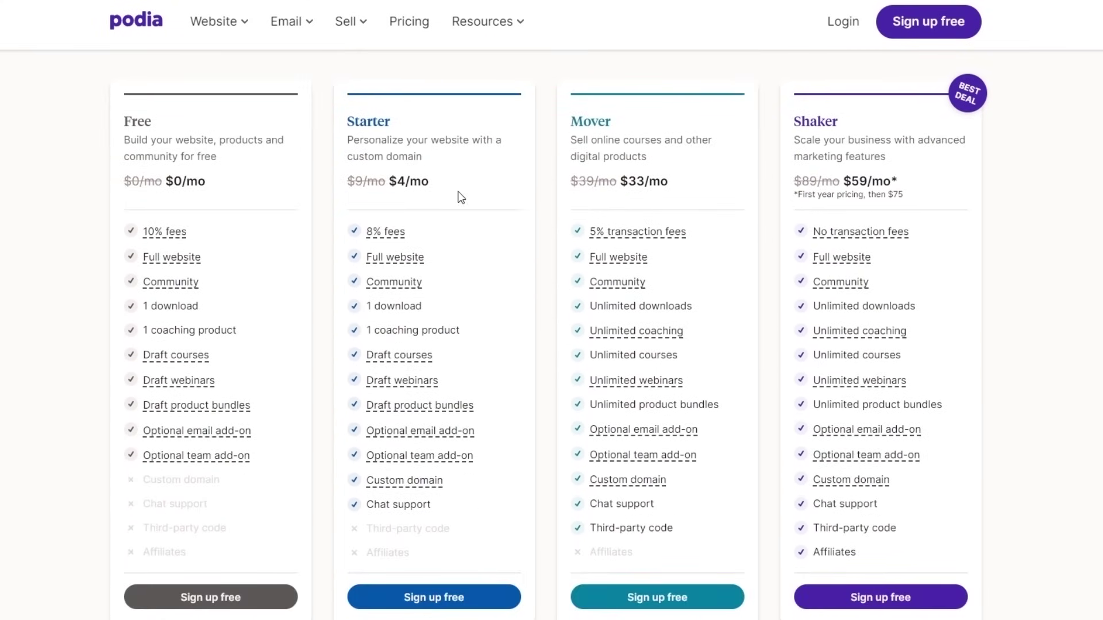
scroll(400, 184, up, 2)
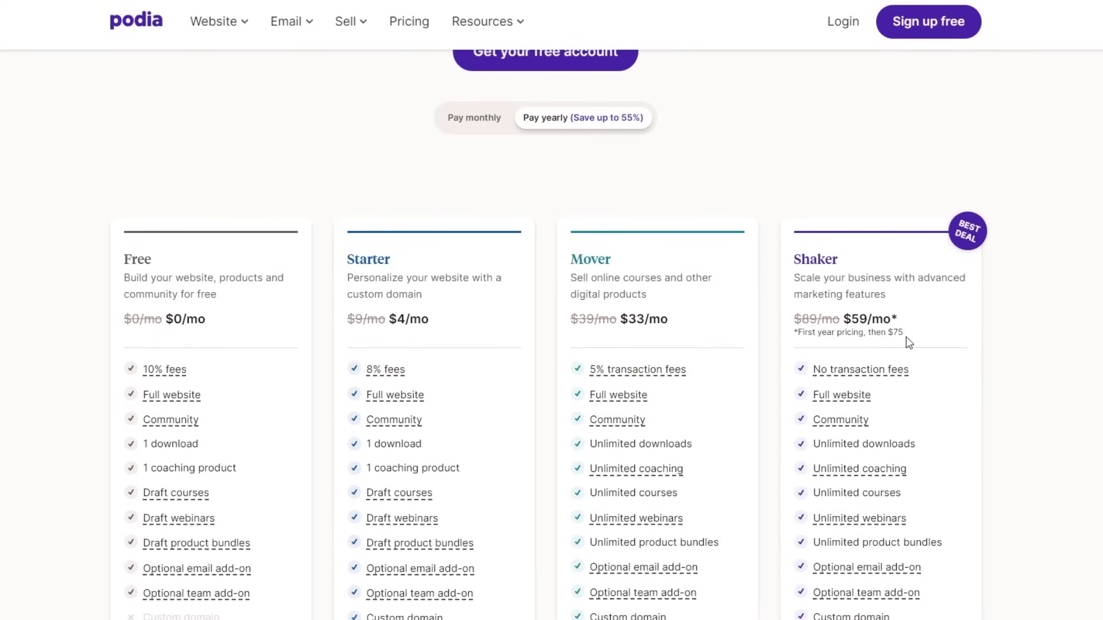
scroll(548, 306, down, 2)
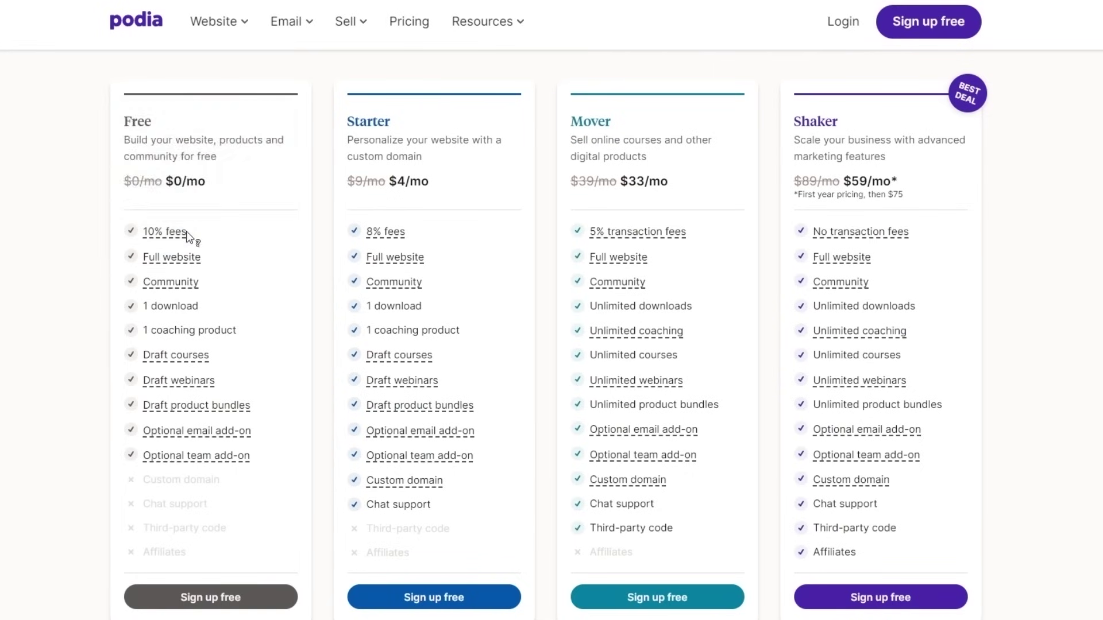
- Examine the feature details and transaction fees listed for the Free, Starter, Mover and Shaker plans
mouse_move(187, 259)
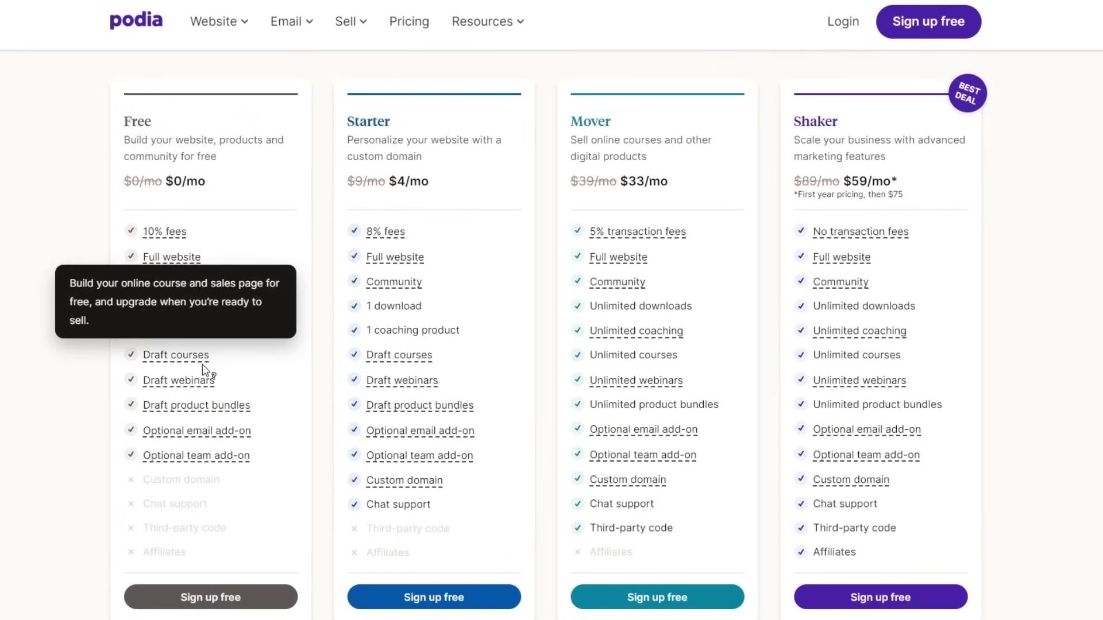
mouse_move(201, 390)
mouse_move(228, 459)
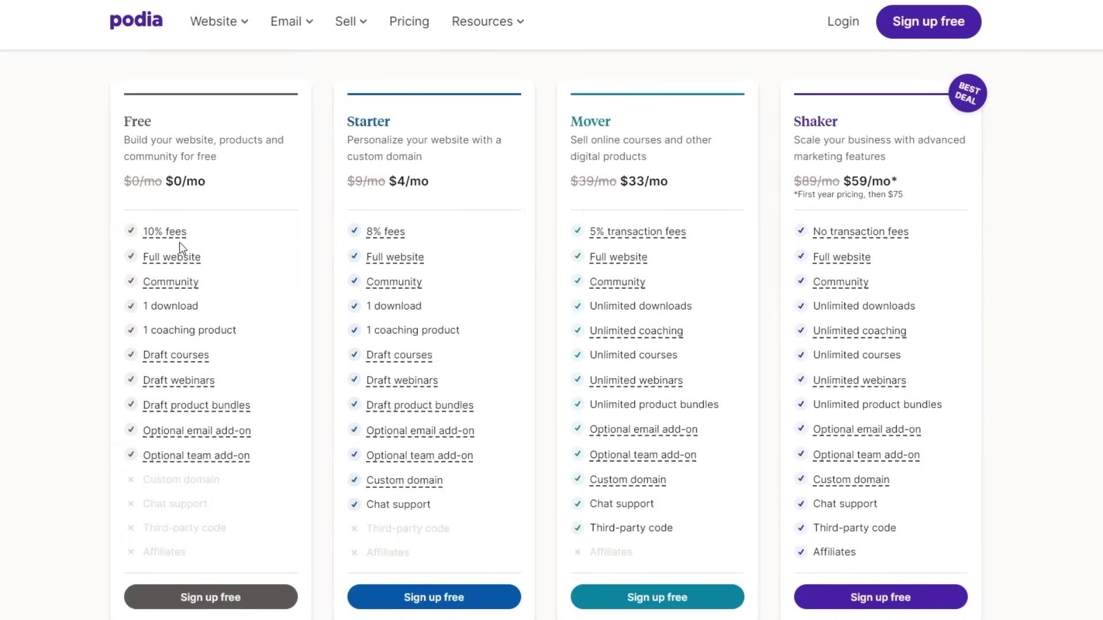
mouse_move(162, 241)
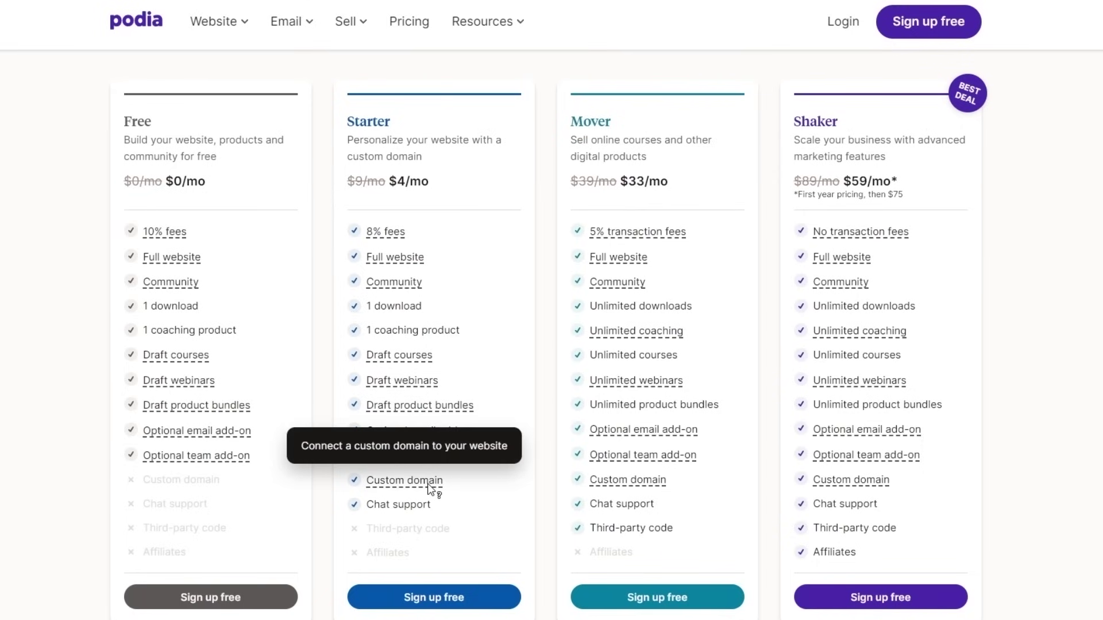
mouse_move(393, 244)
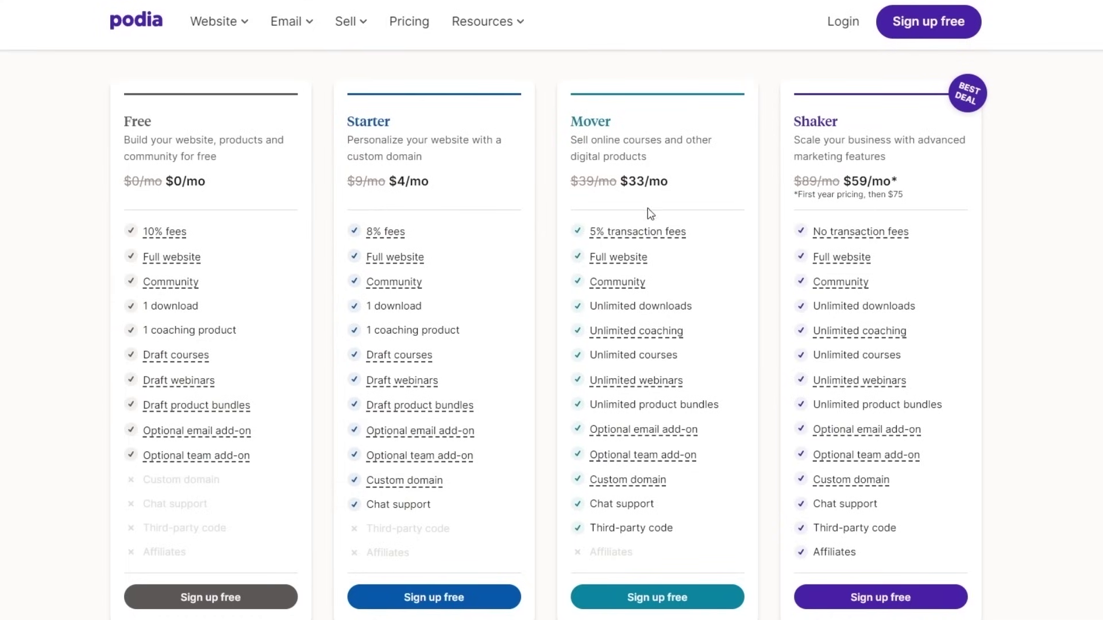
mouse_move(638, 230)
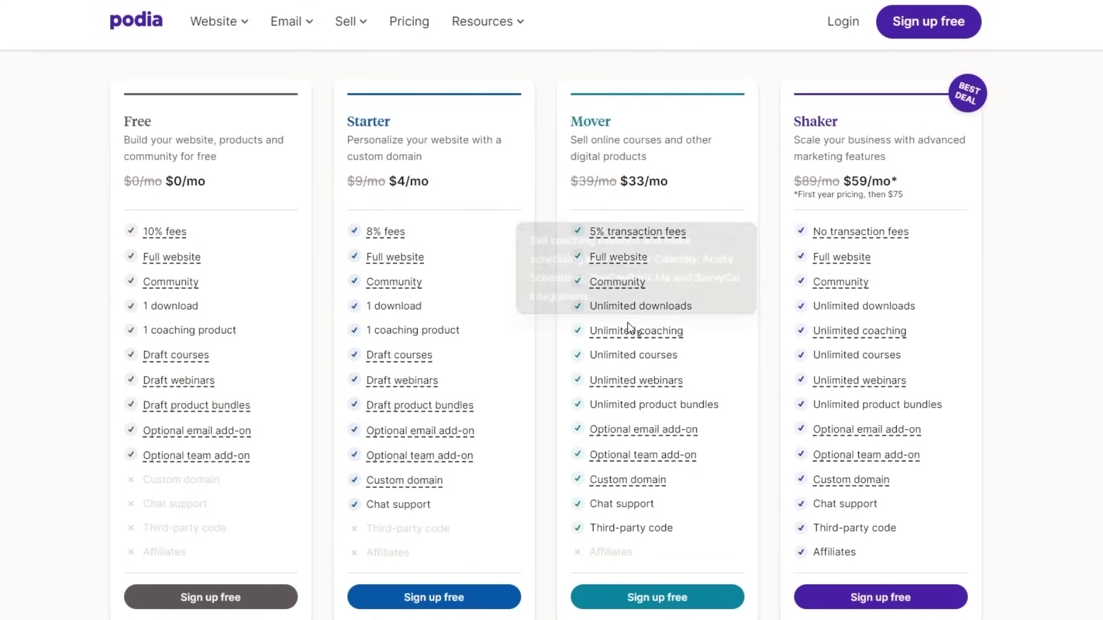
mouse_move(624, 379)
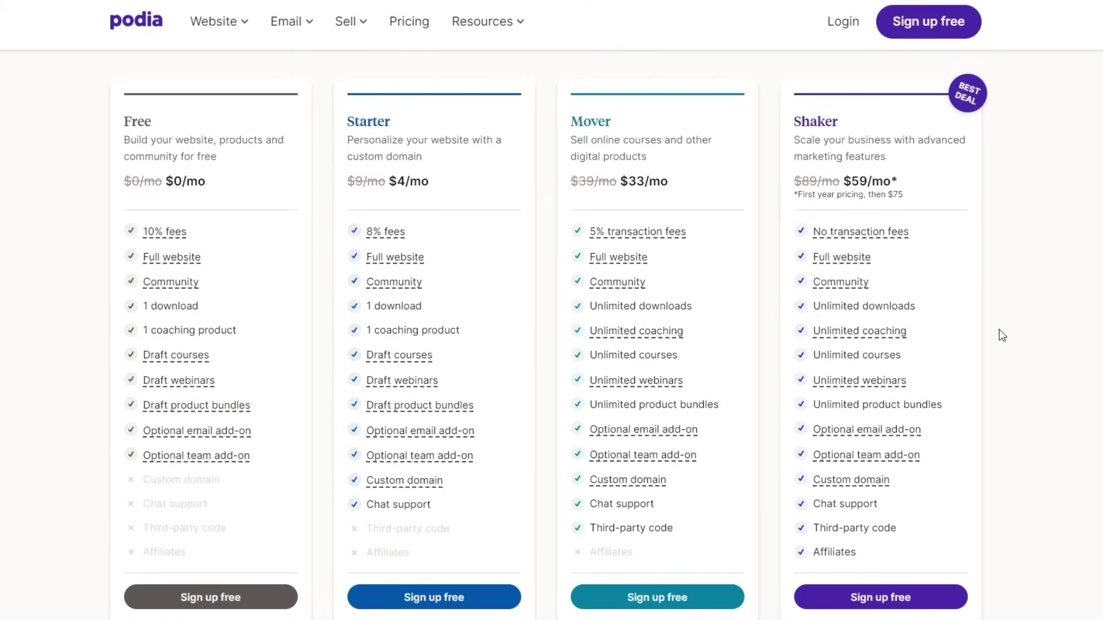
mouse_move(834, 236)
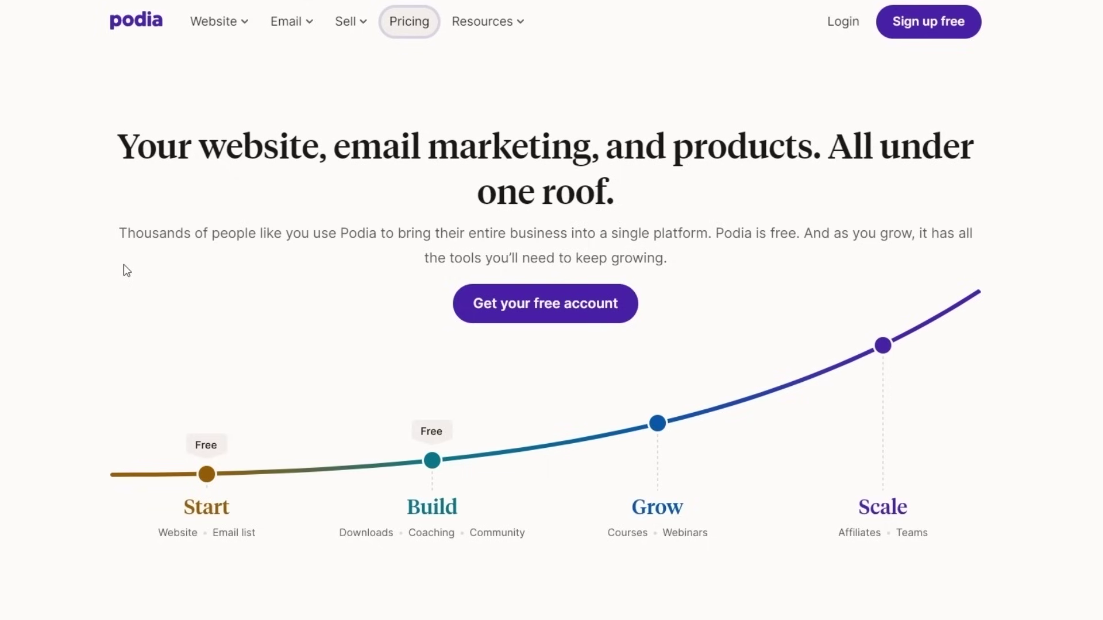
- Sign up for a free account and skip the choice of where to start
click(495, 311)
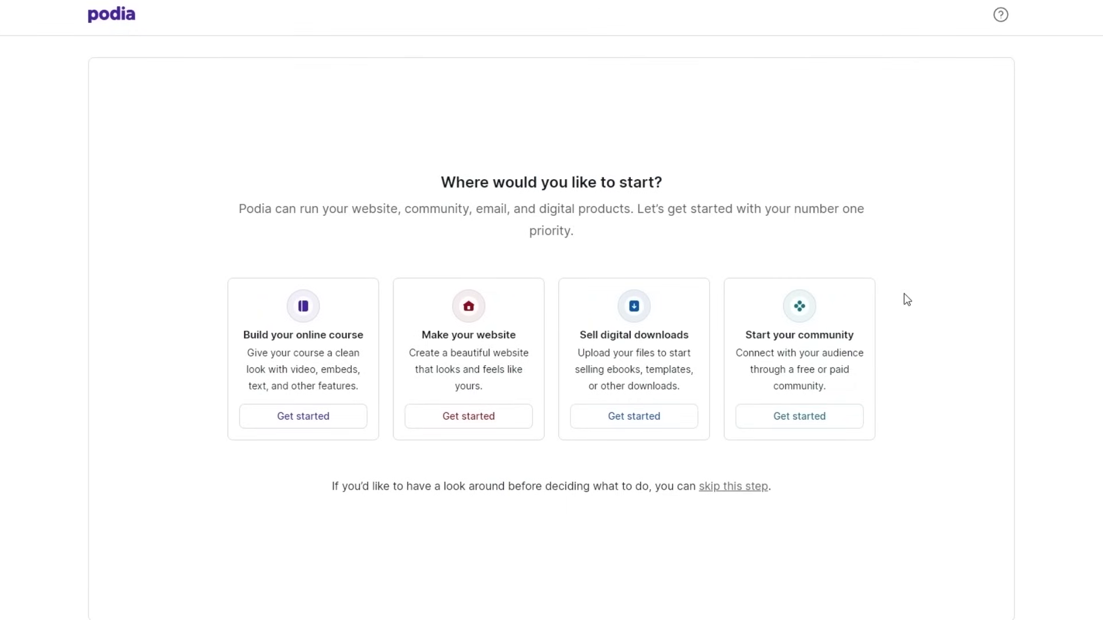
click(728, 494)
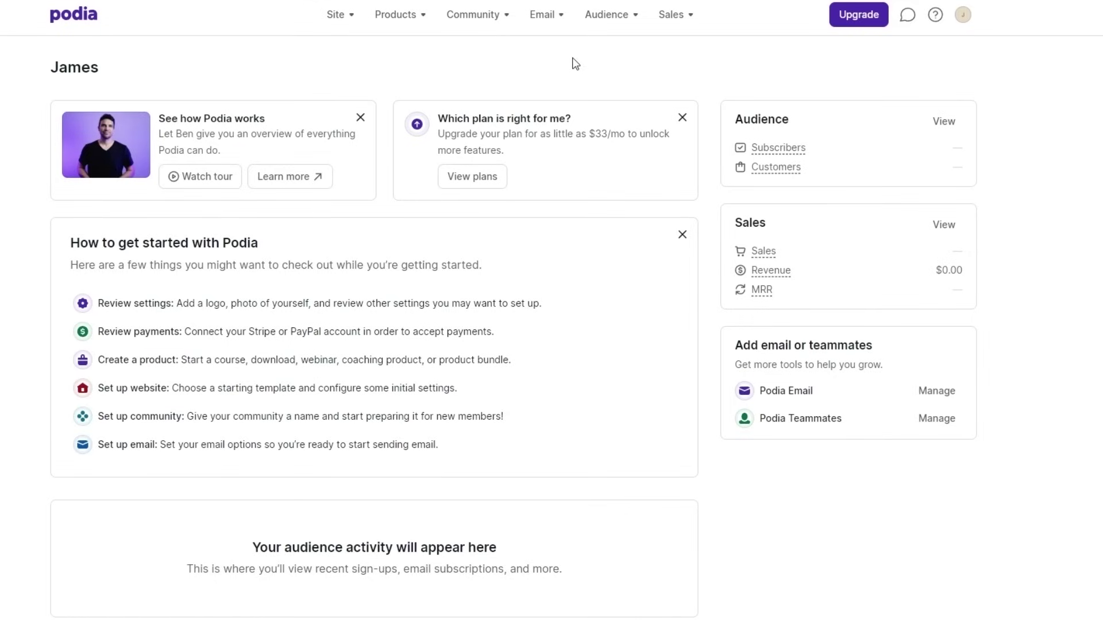
- Open the email campaigns section from the dashboard
click(557, 23)
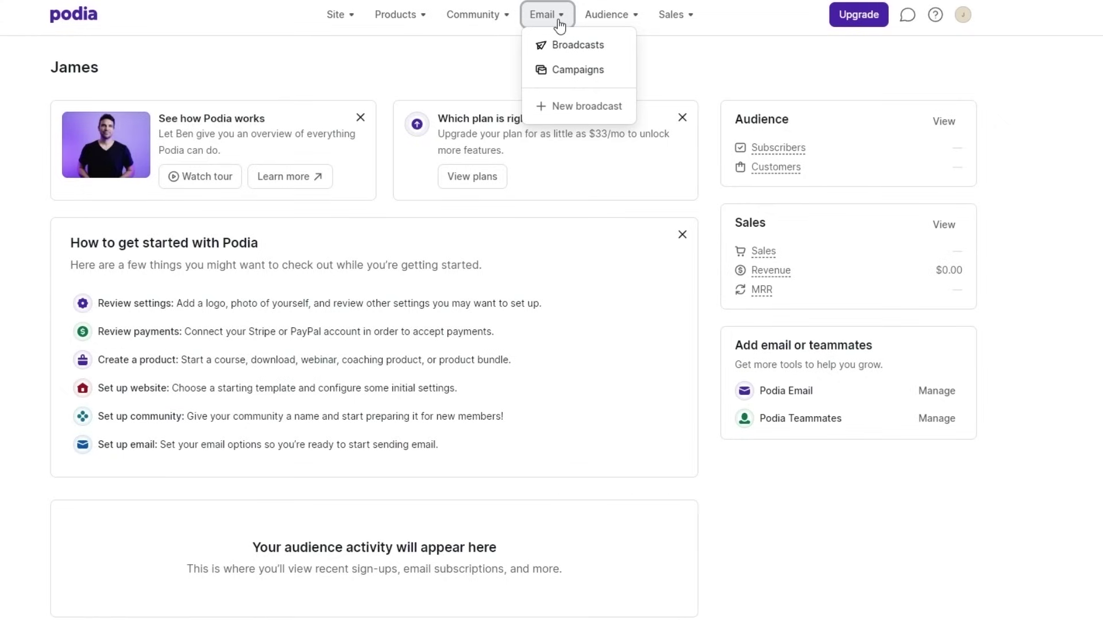
click(707, 66)
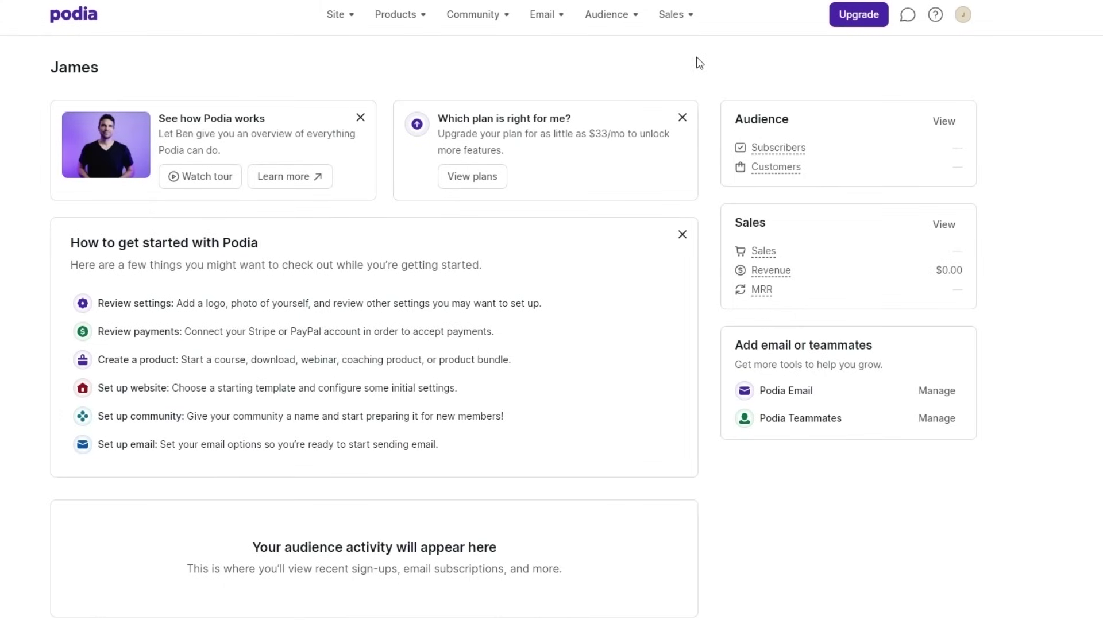
click(547, 19)
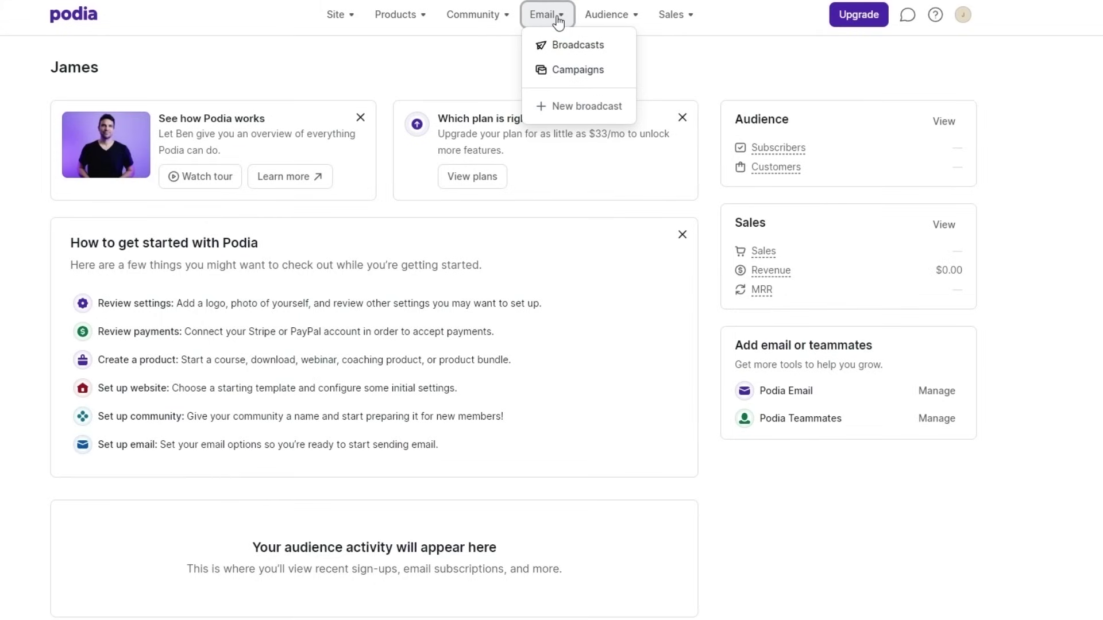
click(573, 72)
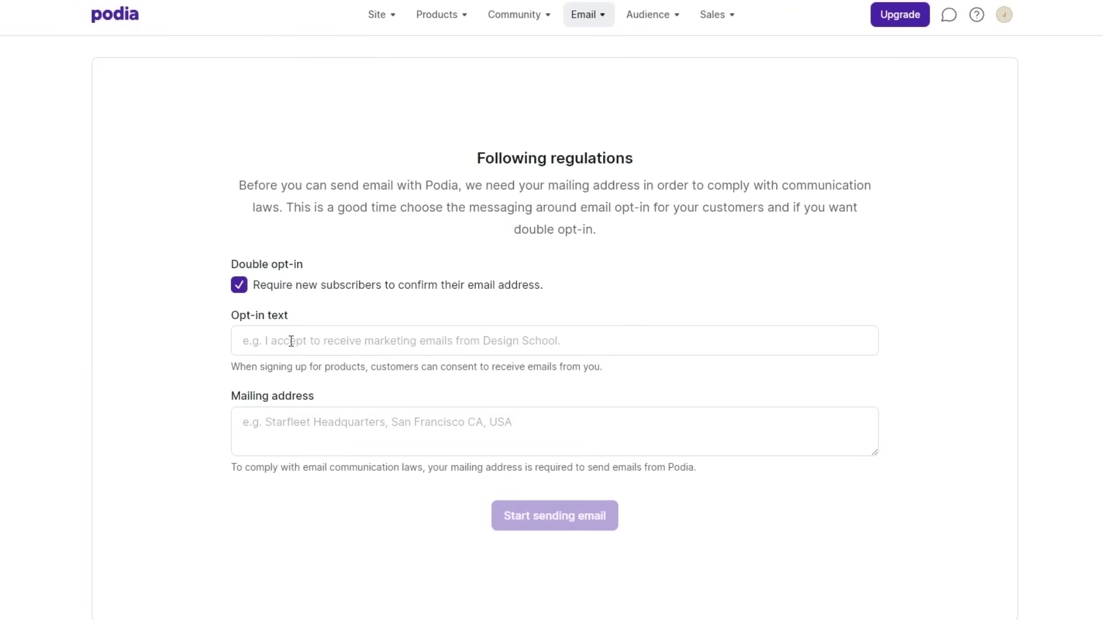
- Turn off the double opt-in requirement, fill in the mailing address and activate email sending
click(336, 449)
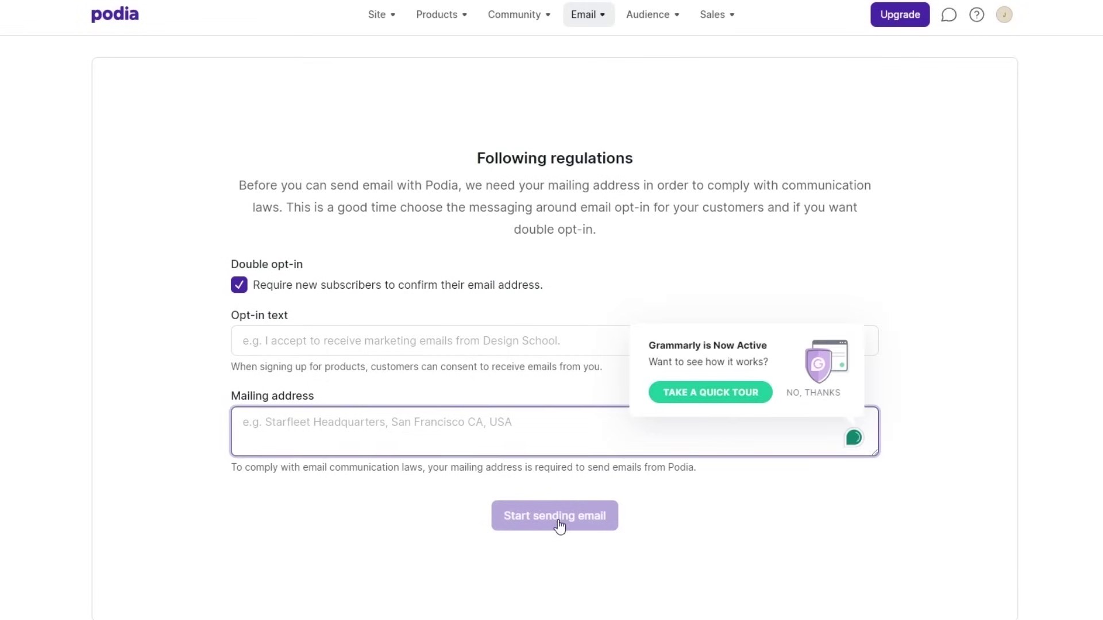
click(562, 485)
click(242, 290)
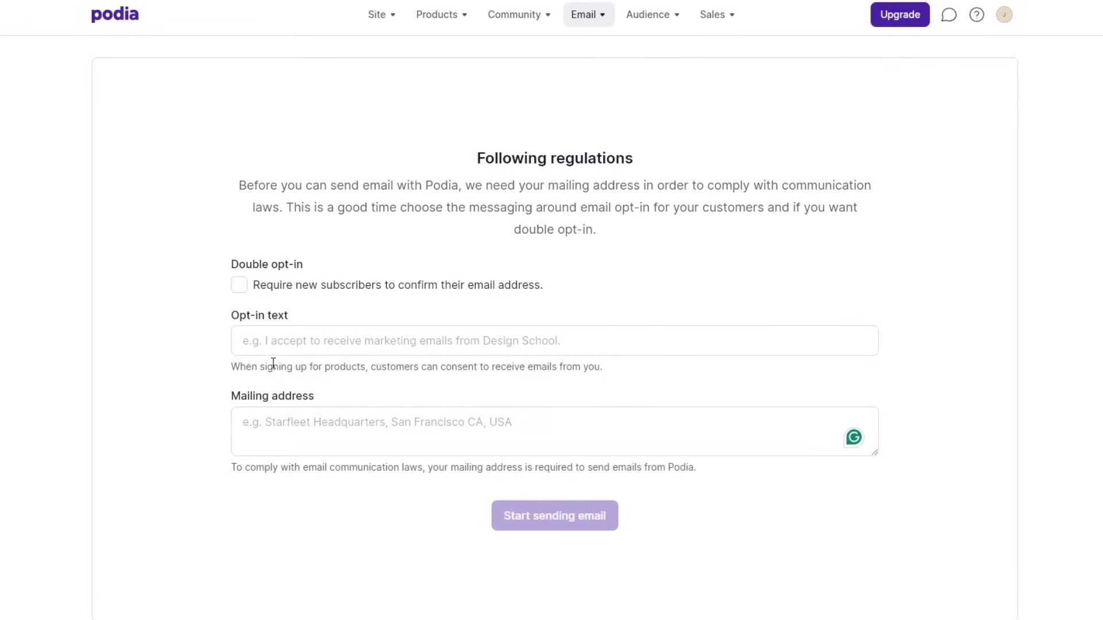
click(345, 431)
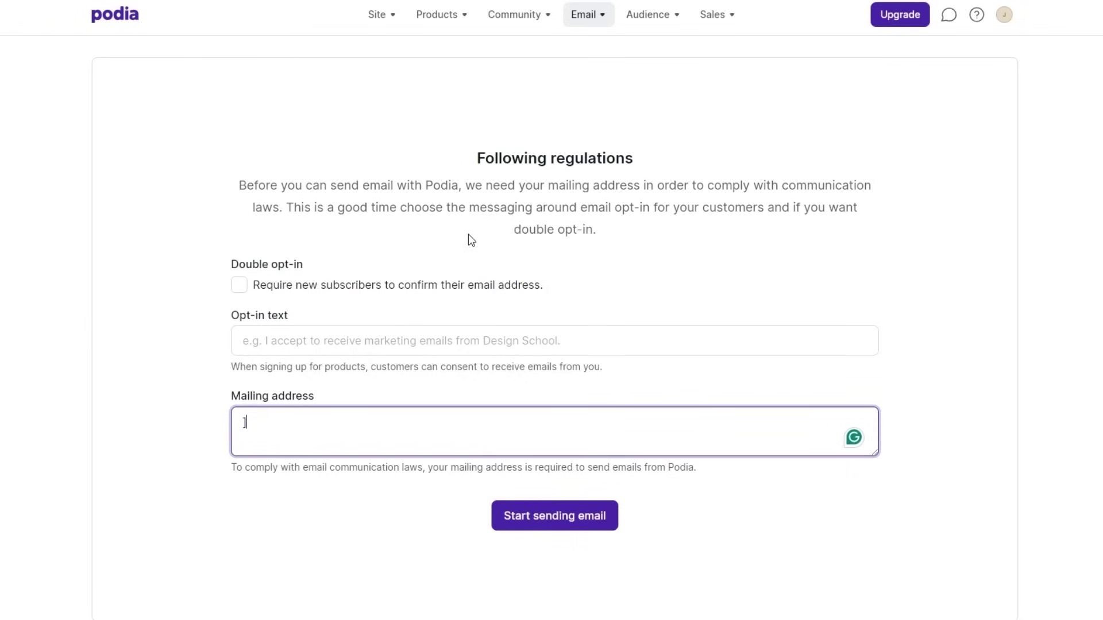
double_click(245, 423)
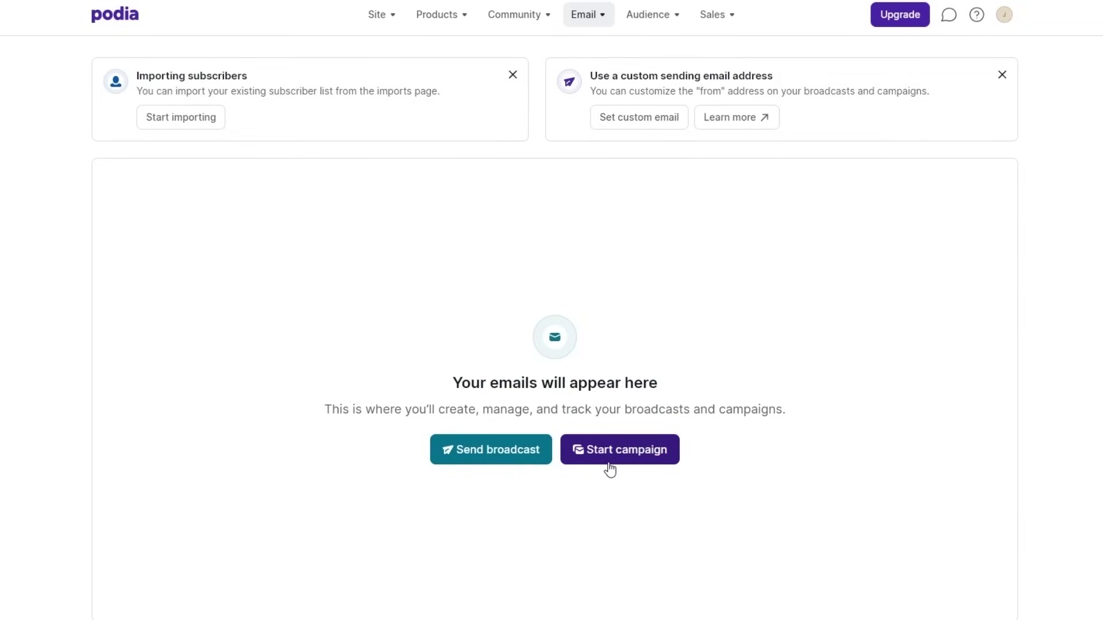
- Check the Audience options and start a new email campaign
click(662, 15)
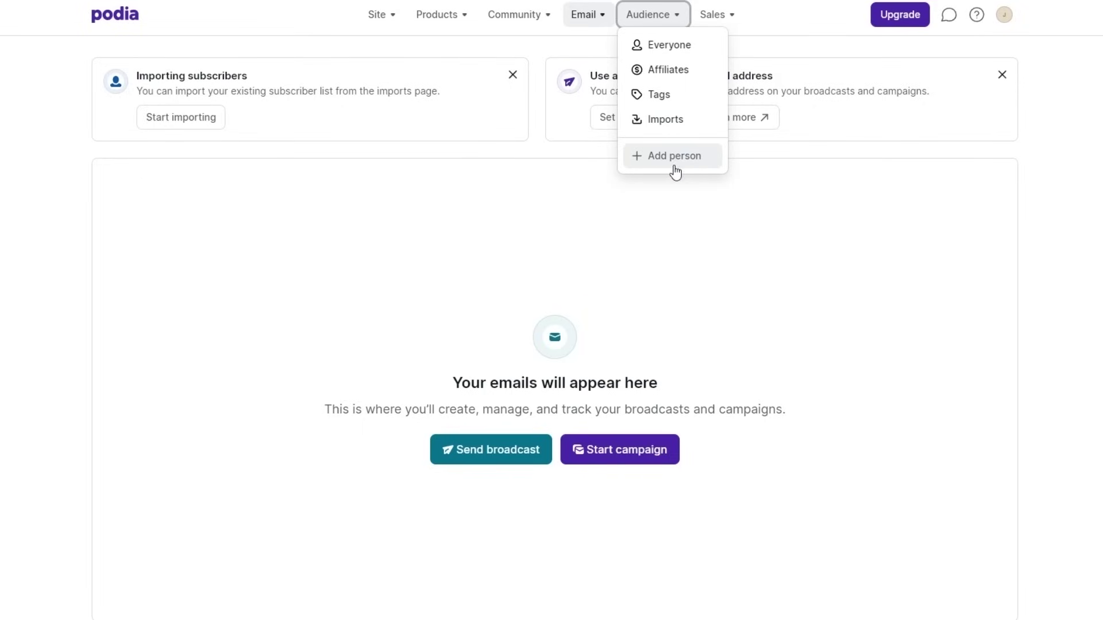
key(shift+Tab)
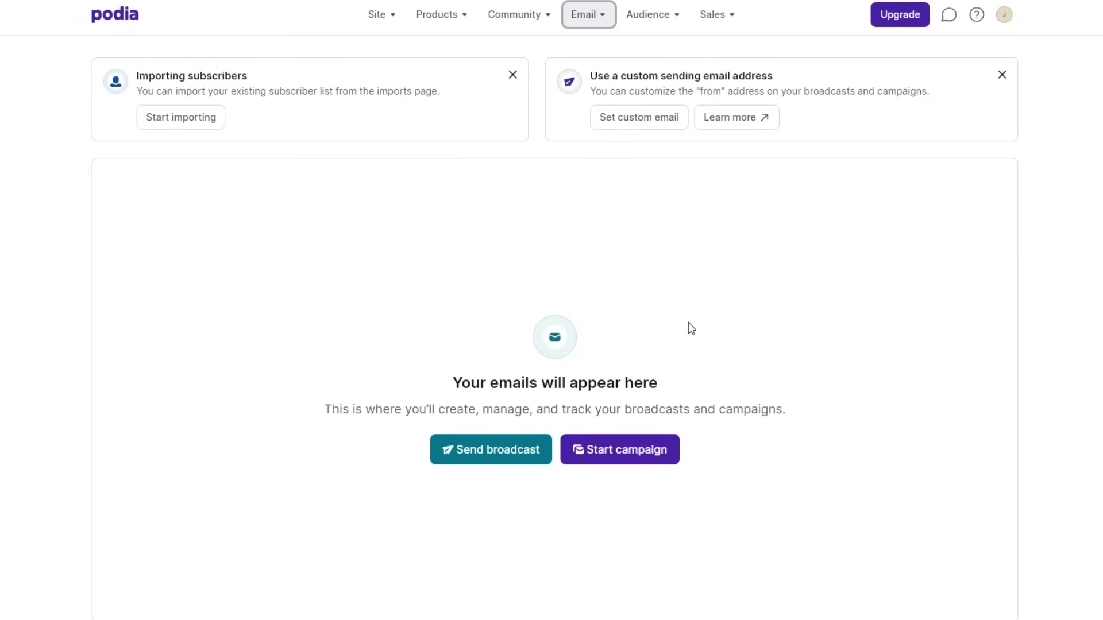
click(635, 455)
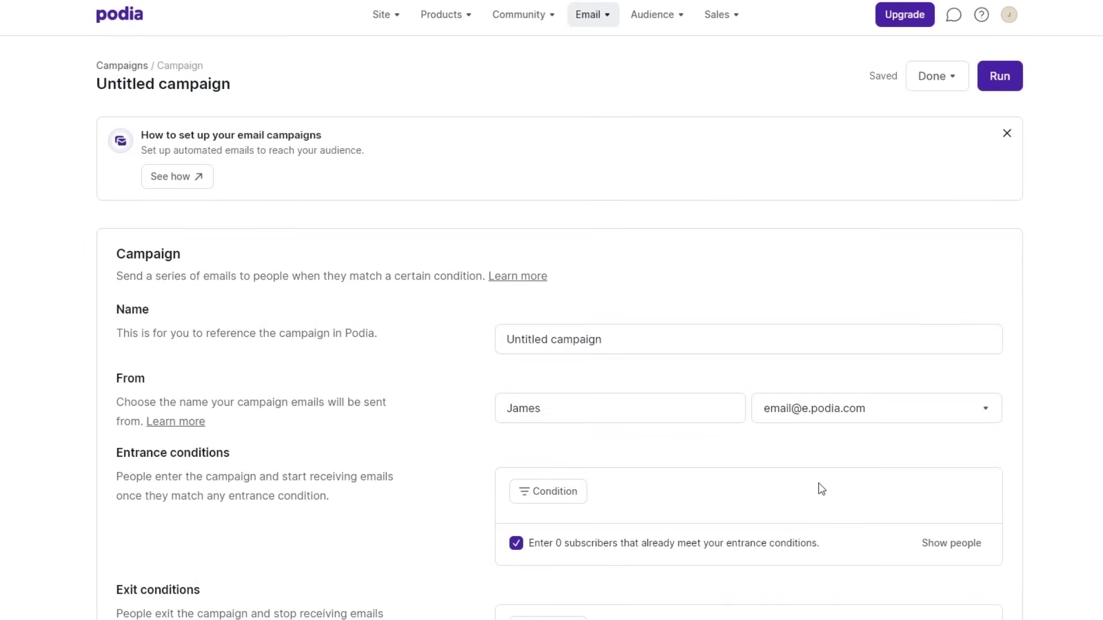
- Review the campaign's name, sender, entrance and exit conditions, and add a new email to it
scroll(821, 488, down, 3)
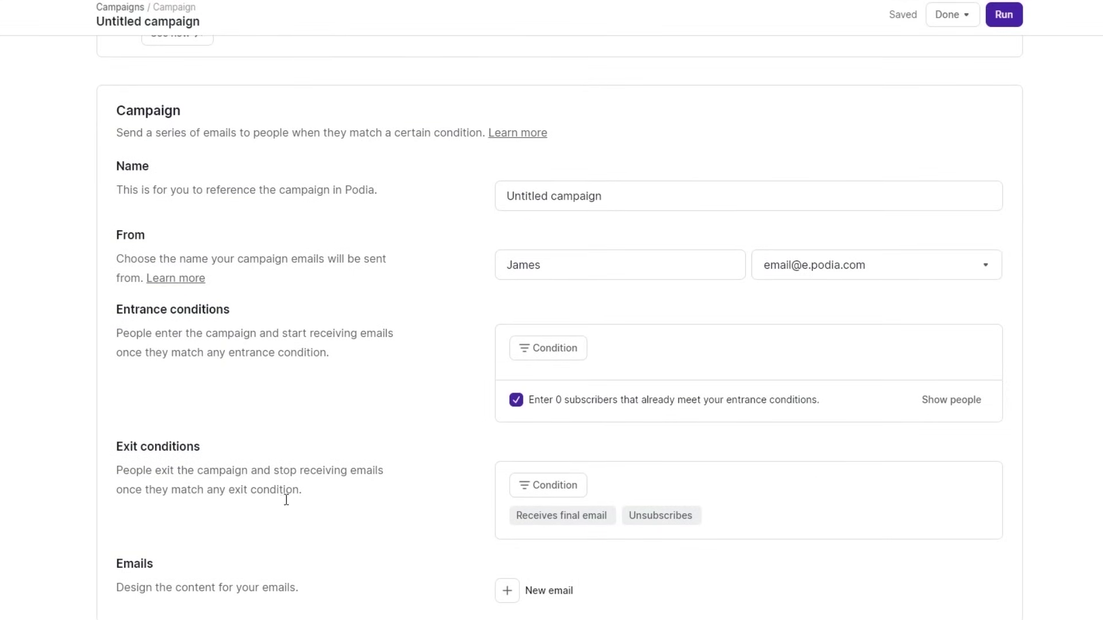
scroll(333, 544, up, 3)
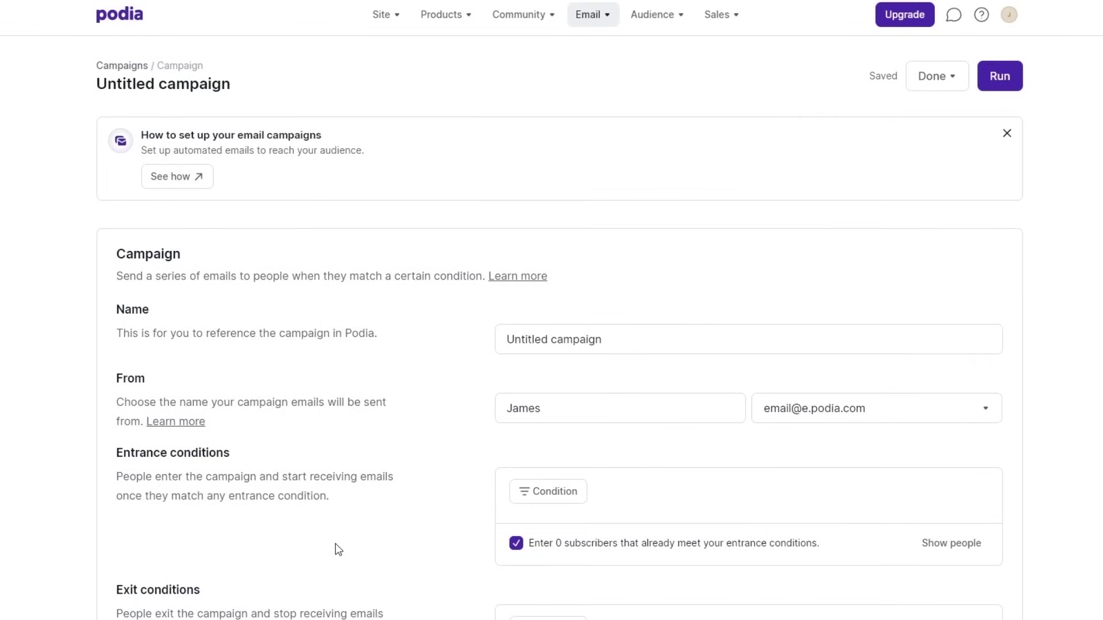
scroll(338, 550, down, 3)
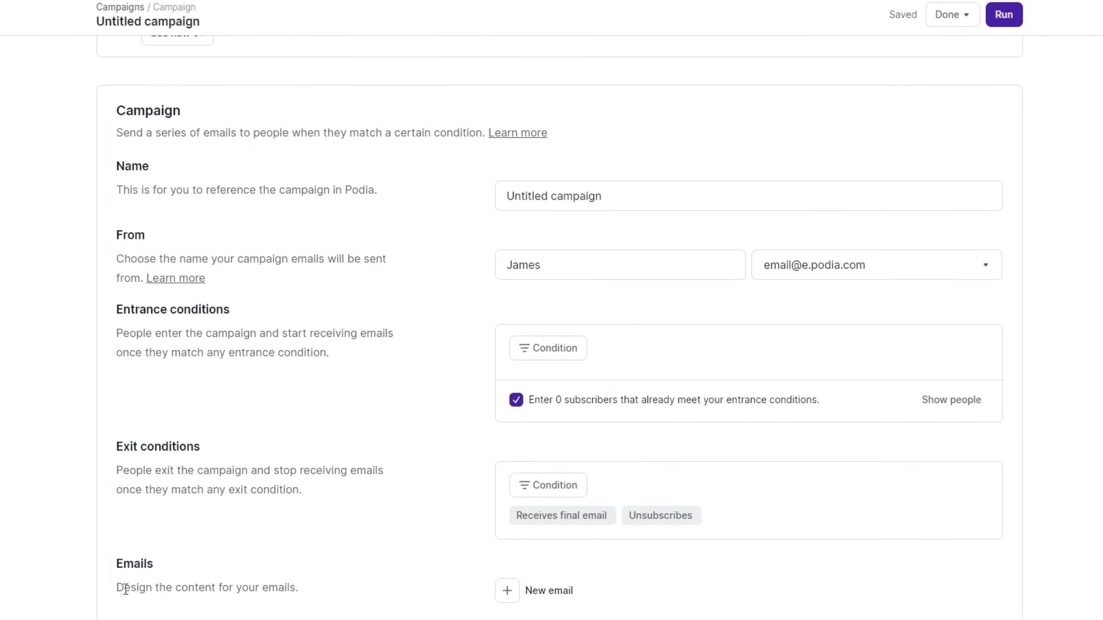
drag(115, 588, 327, 592)
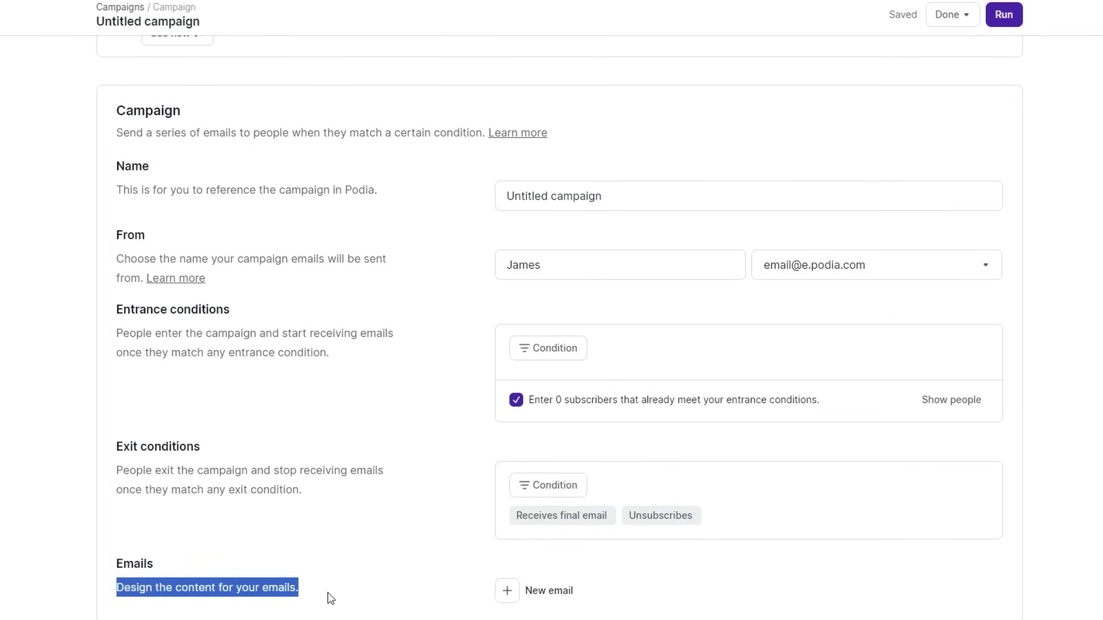
click(507, 600)
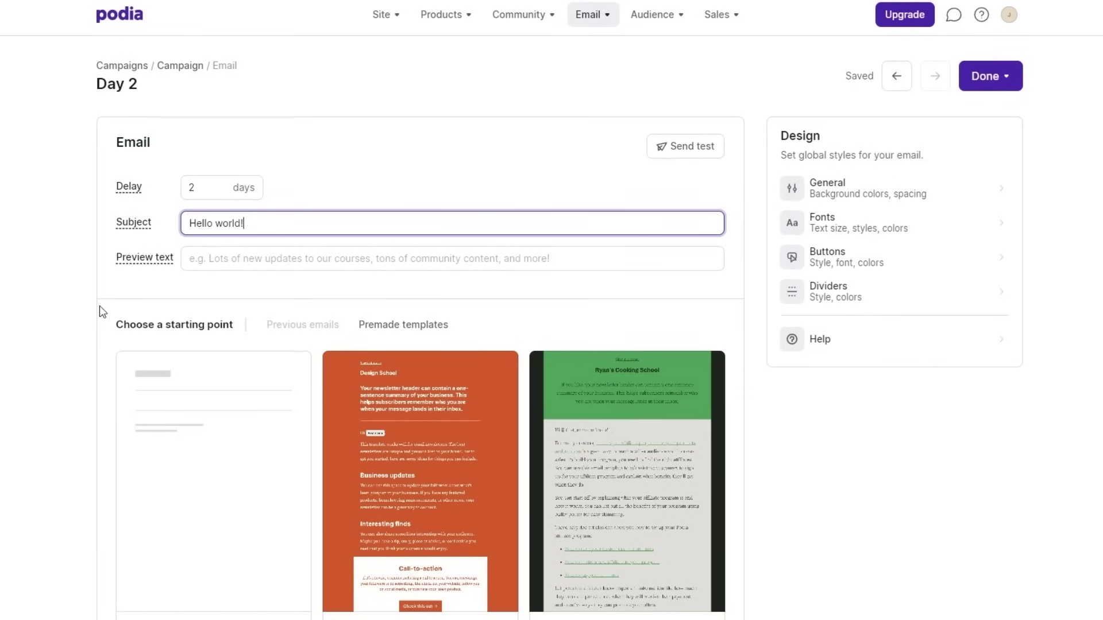
- Browse the premade email templates offered as starting points for the Day 2 email
scroll(67, 374, down, 4)
scroll(64, 380, down, 3)
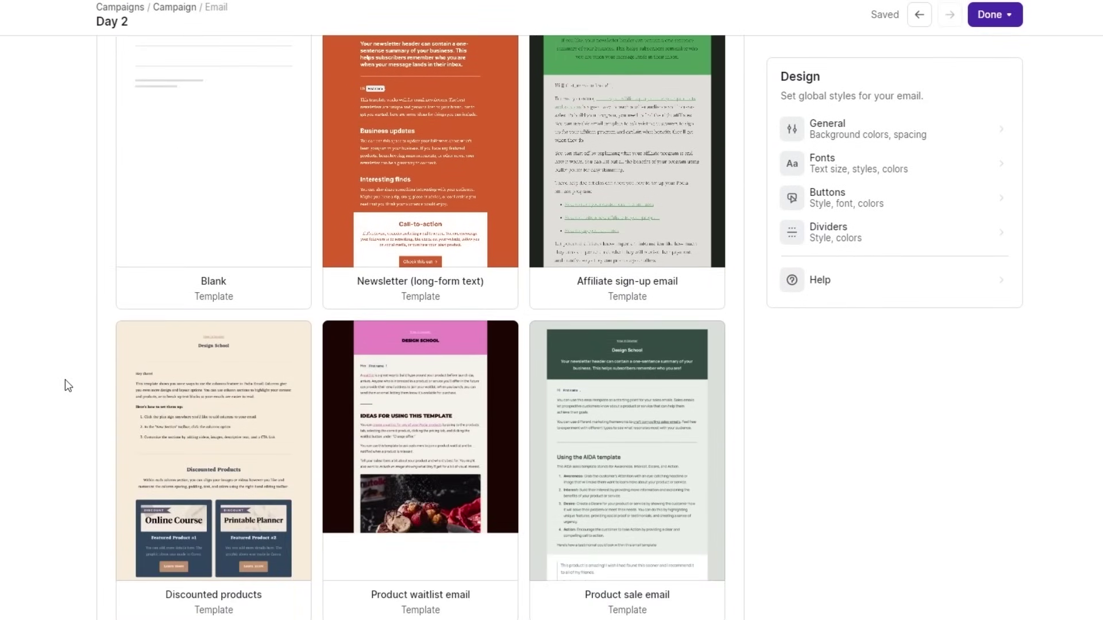
scroll(66, 384, down, 1)
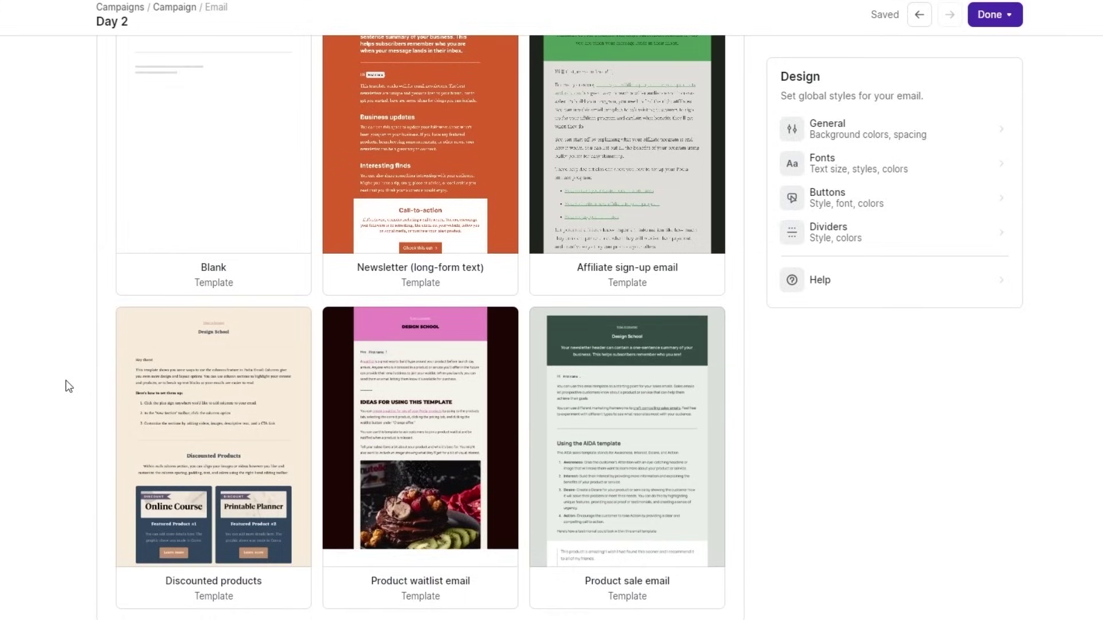
scroll(69, 386, up, 4)
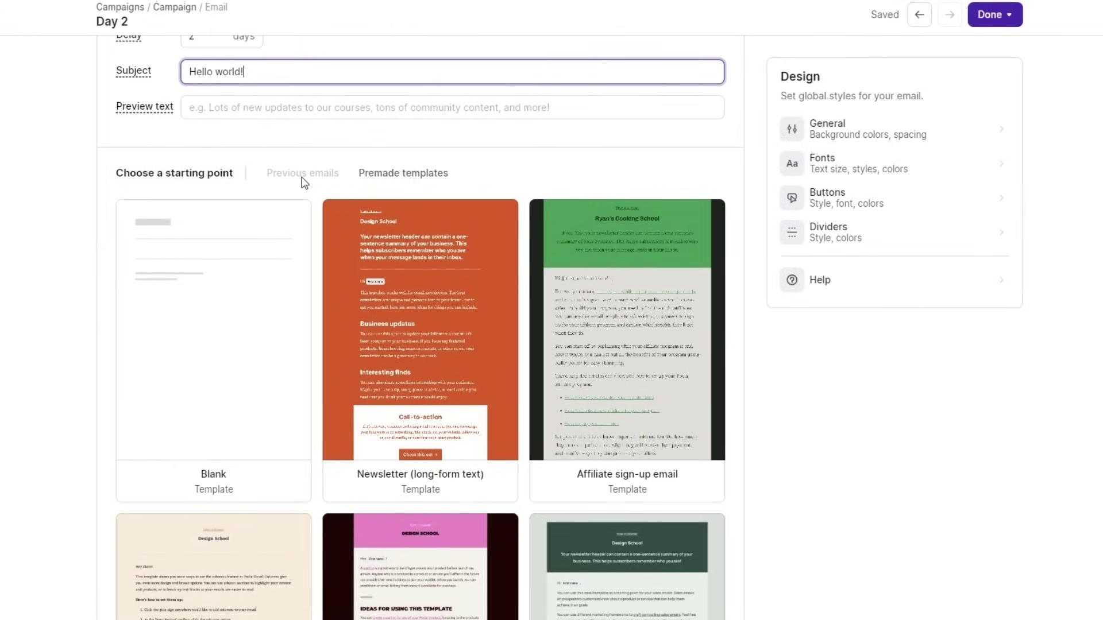
mouse_move(254, 243)
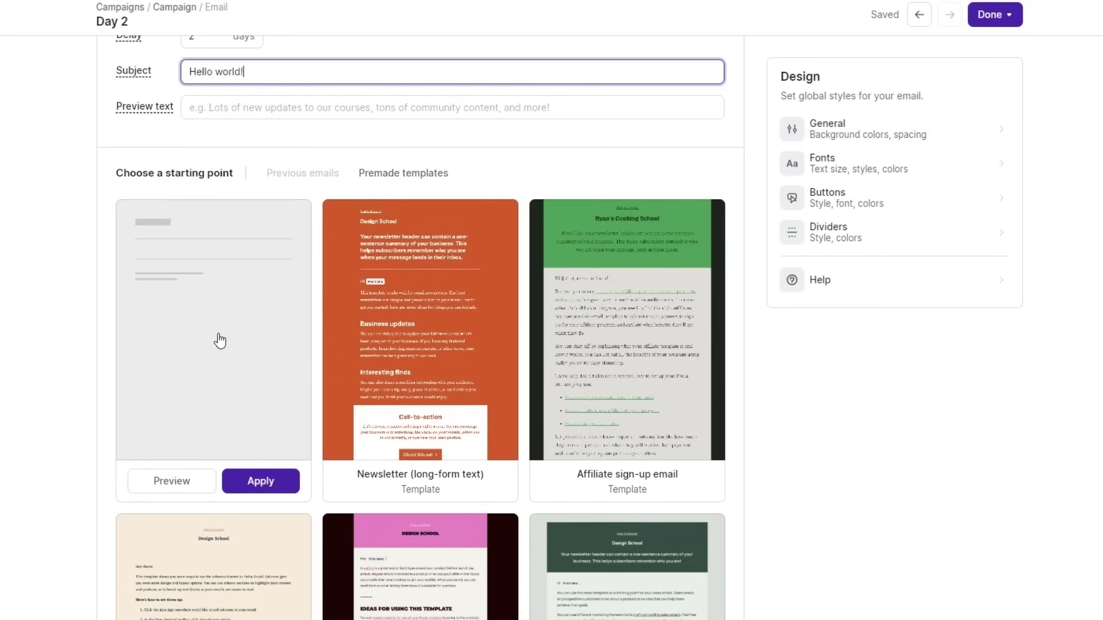
mouse_move(694, 451)
scroll(694, 452, down, 4)
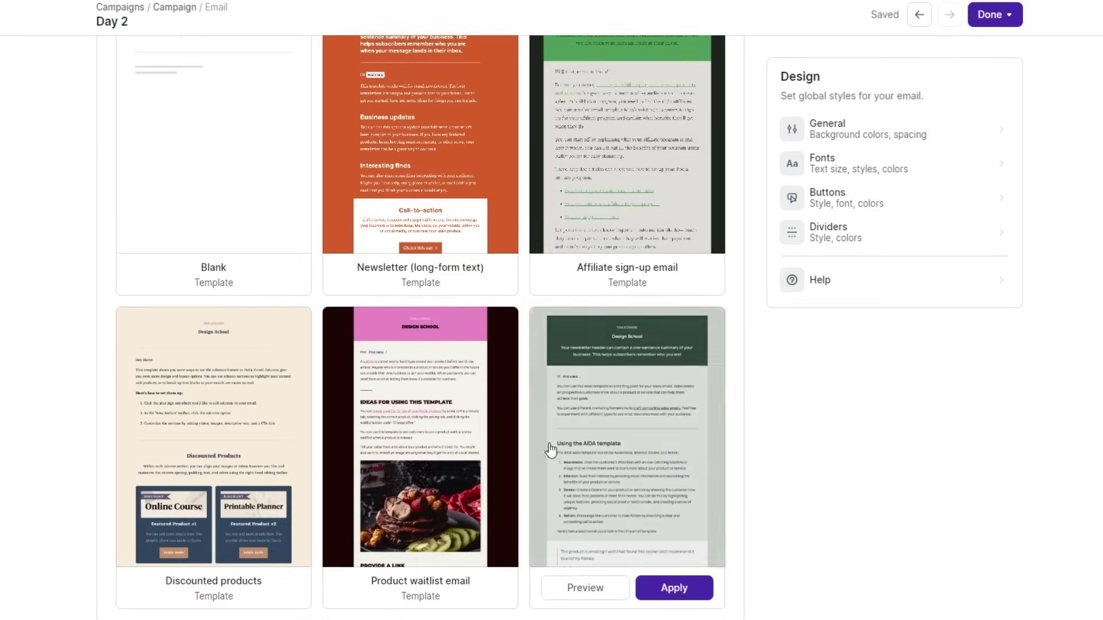
scroll(908, 452, up, 3)
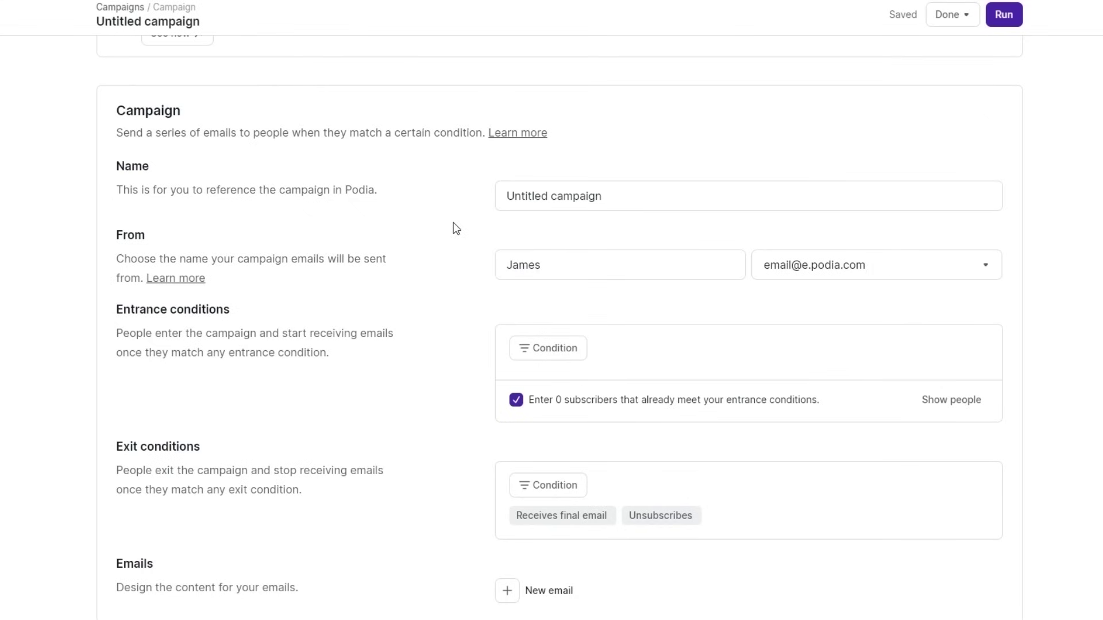
- Rename the untitled campaign as Test
drag(120, 160, 192, 167)
triple_click(606, 202)
text(Test)
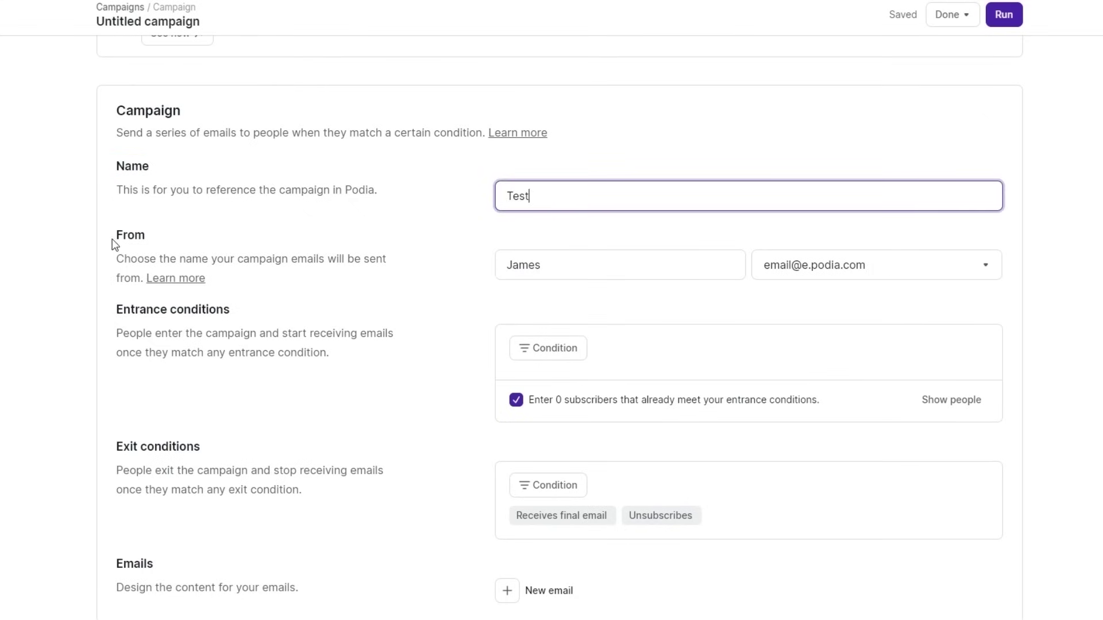
- Check the campaign's sender address options and the condition types available for entering the campaign
drag(111, 240, 162, 244)
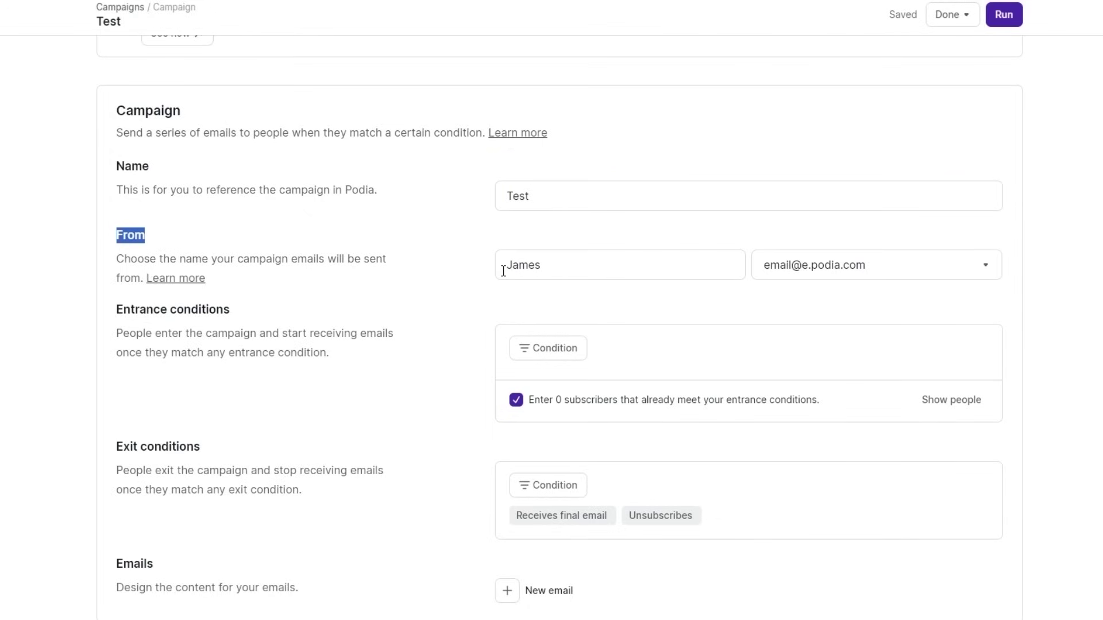
click(829, 278)
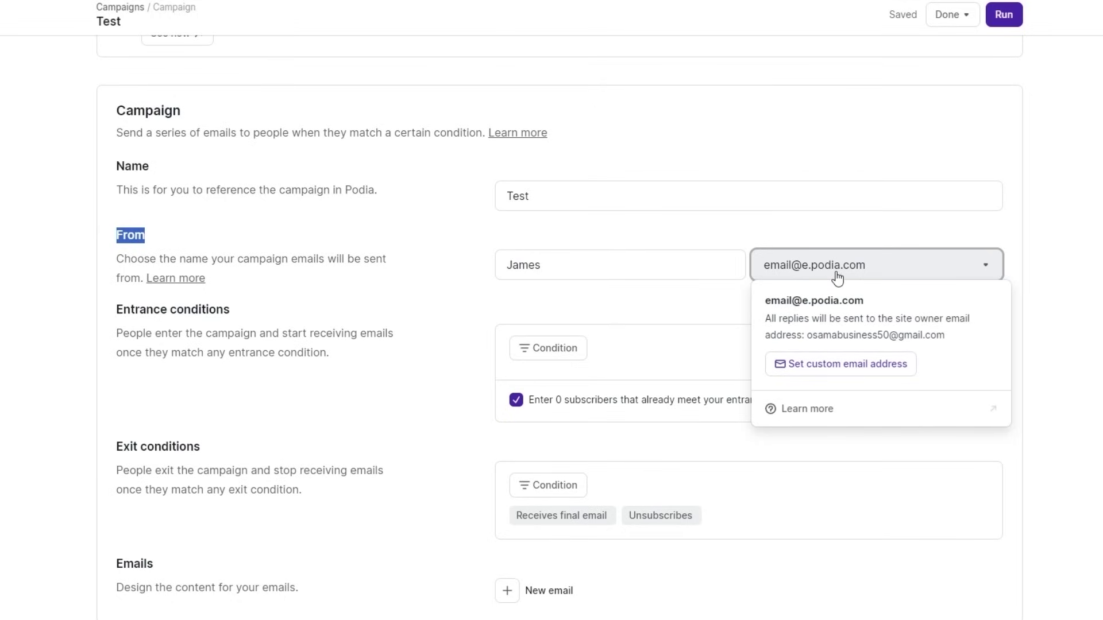
click(685, 302)
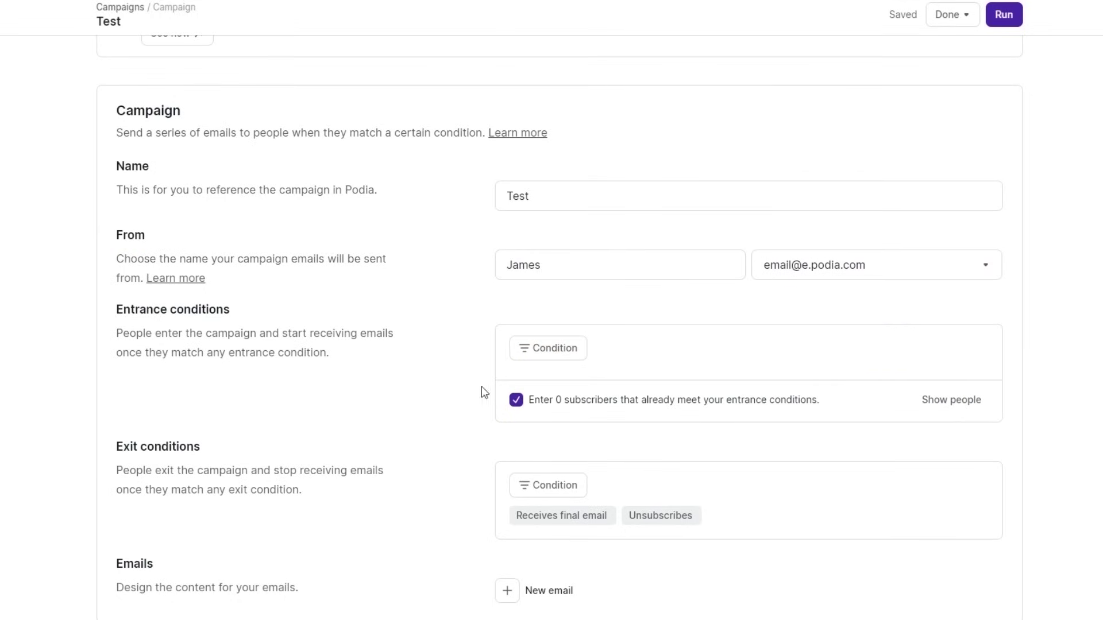
click(571, 352)
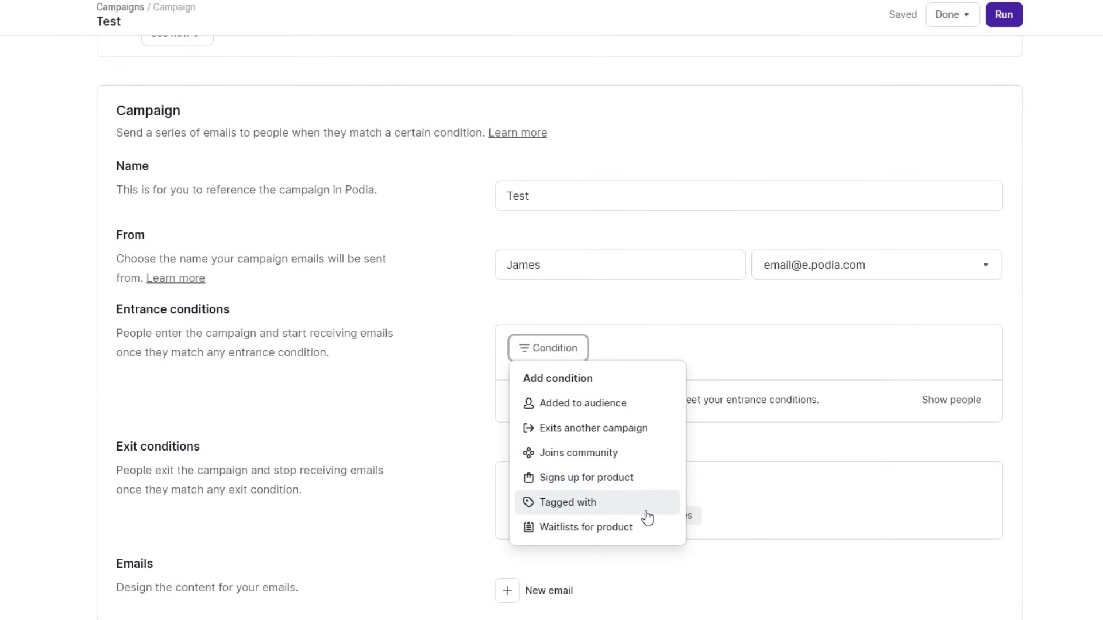
click(476, 409)
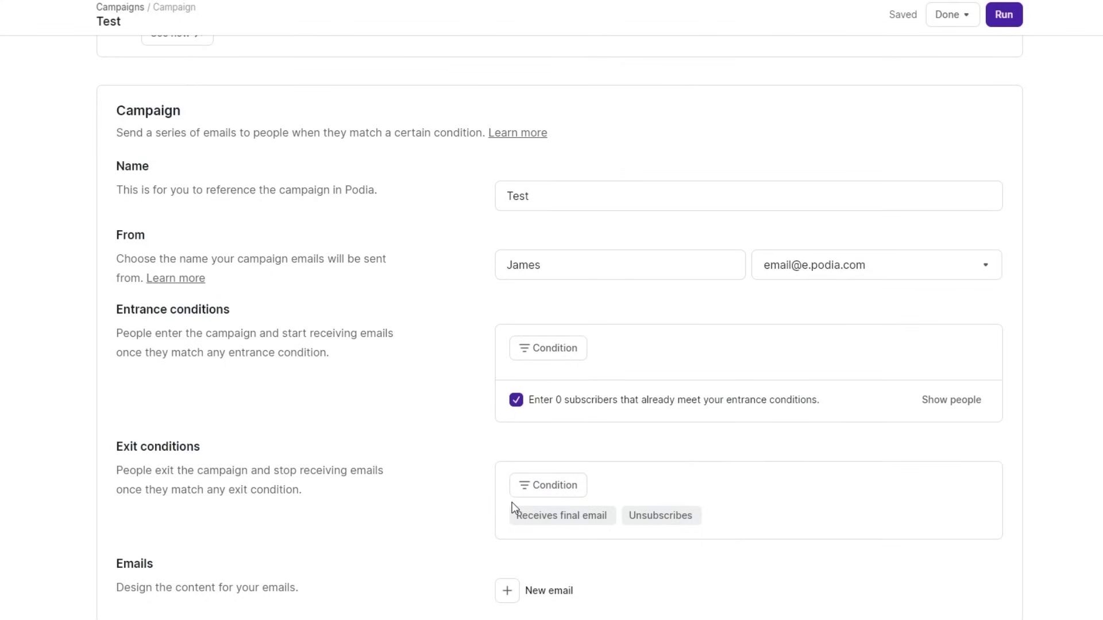
- Add another email to the Test campaign and review its delay, subject and preview text fields
click(508, 593)
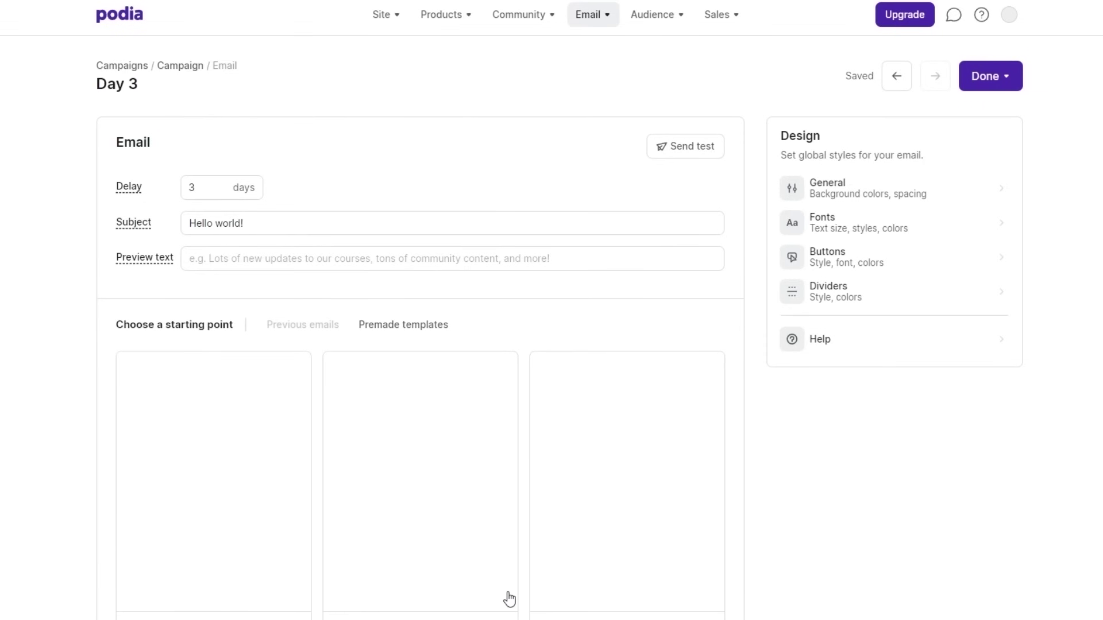
click(321, 158)
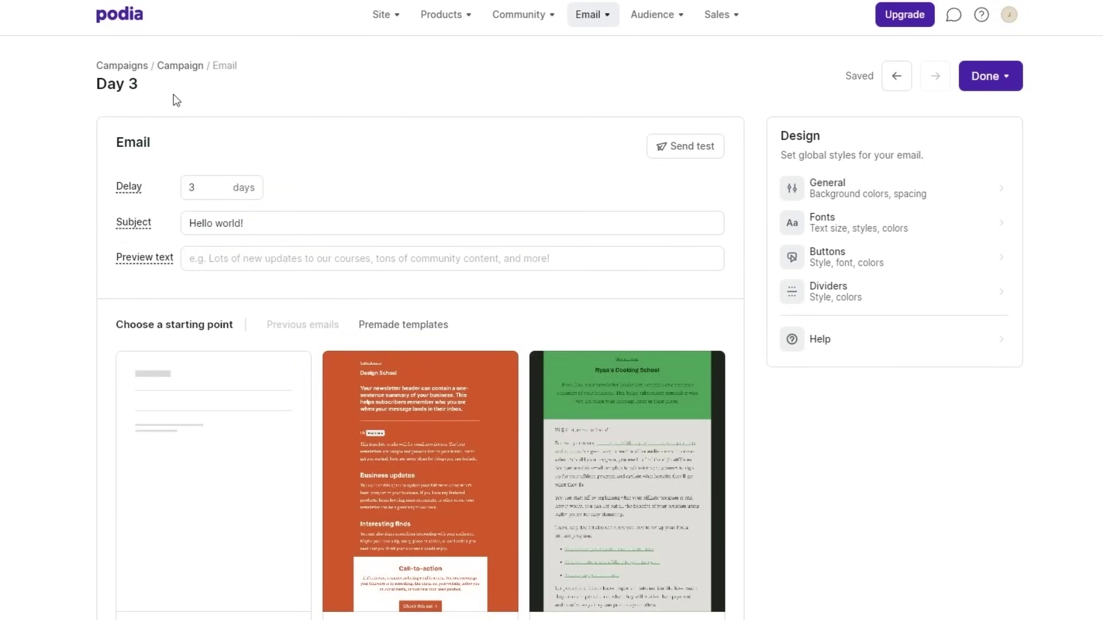
mouse_move(137, 191)
drag(193, 229, 272, 226)
click(191, 263)
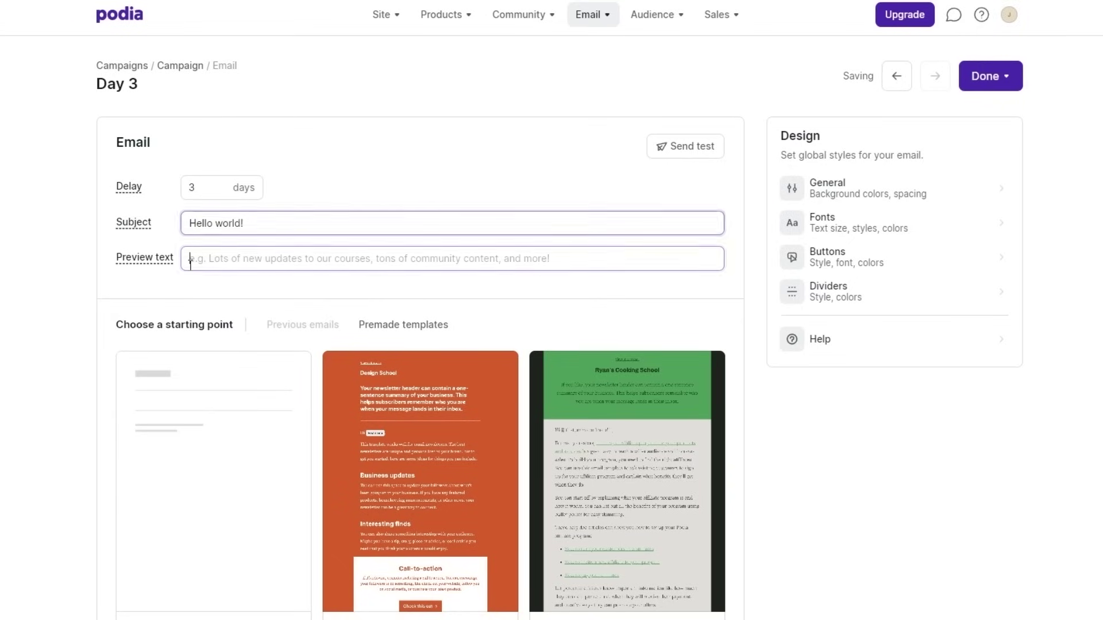
- Look over the first starting templates and the global Design settings for the Day 3 email
scroll(321, 267, down, 5)
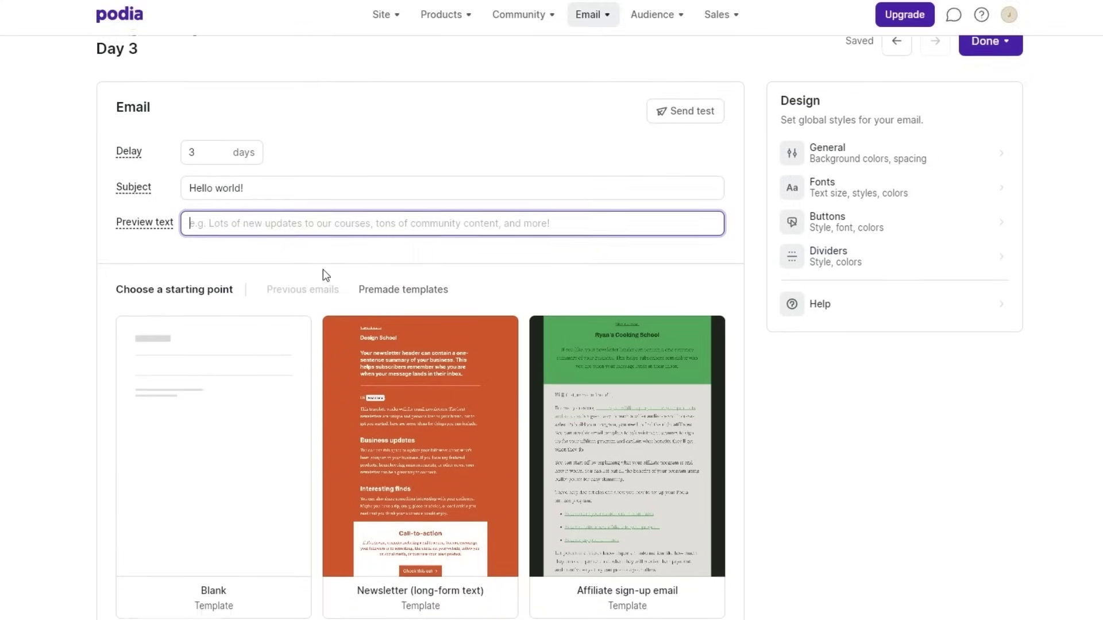
scroll(540, 290, down, 1)
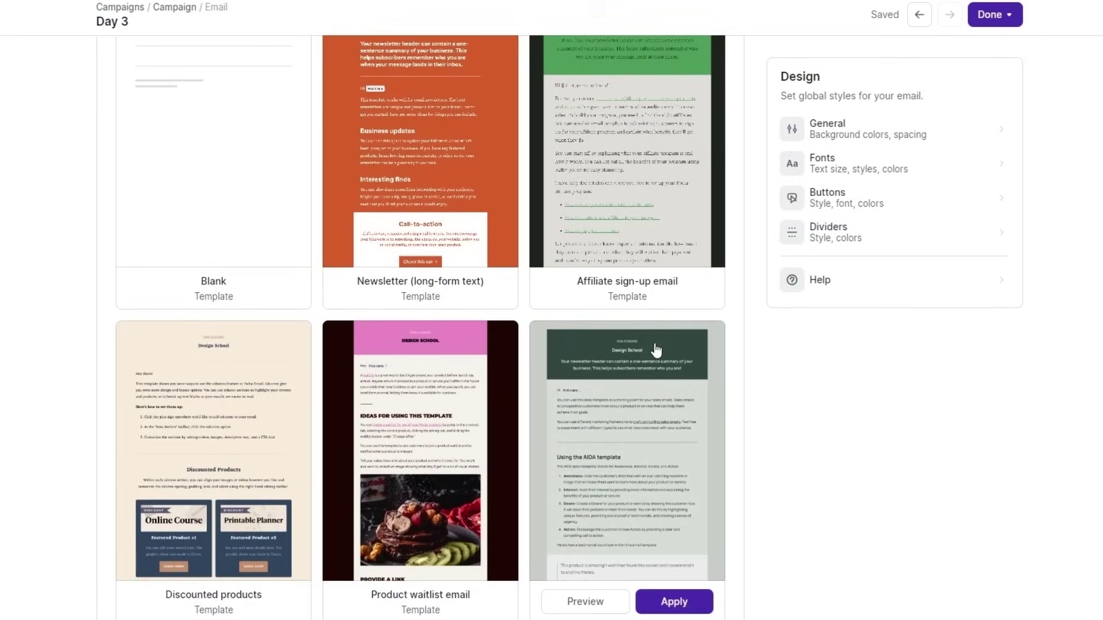
scroll(603, 480, up, 2)
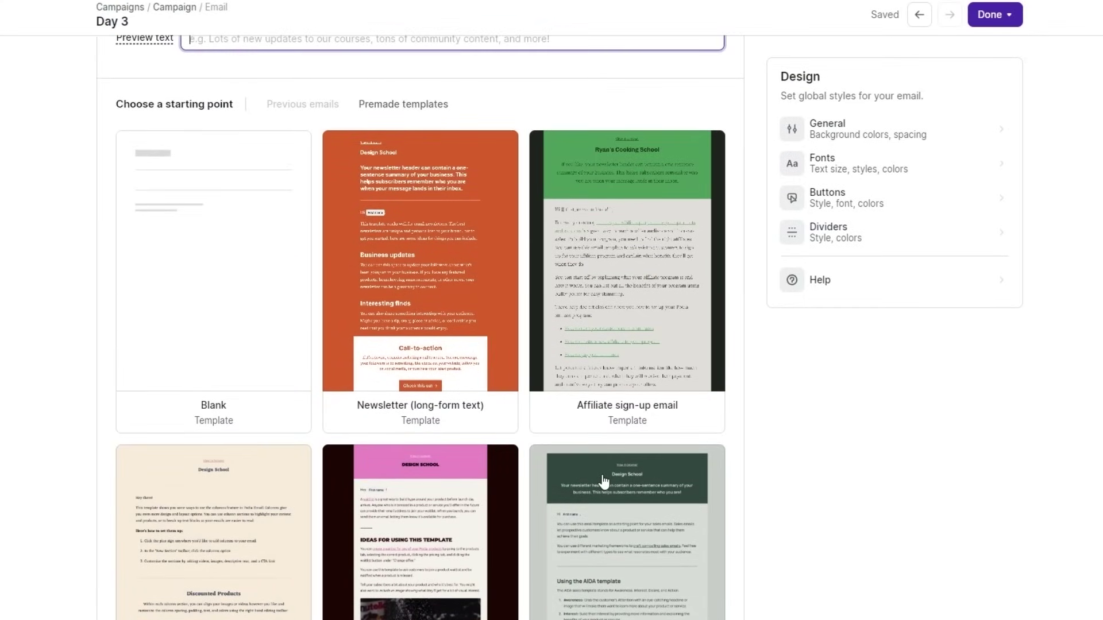
scroll(793, 92, up, 1)
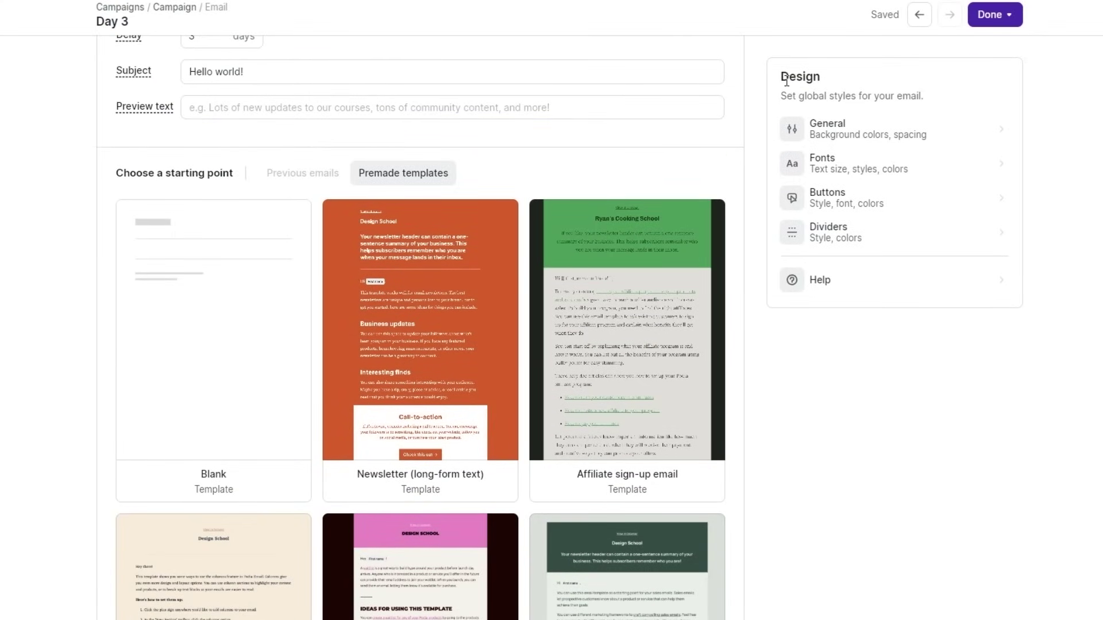
drag(783, 78, 827, 79)
click(827, 79)
- Browse the rest of the template gallery through to the newsletter and webinar invitation designs
scroll(194, 254, down, 3)
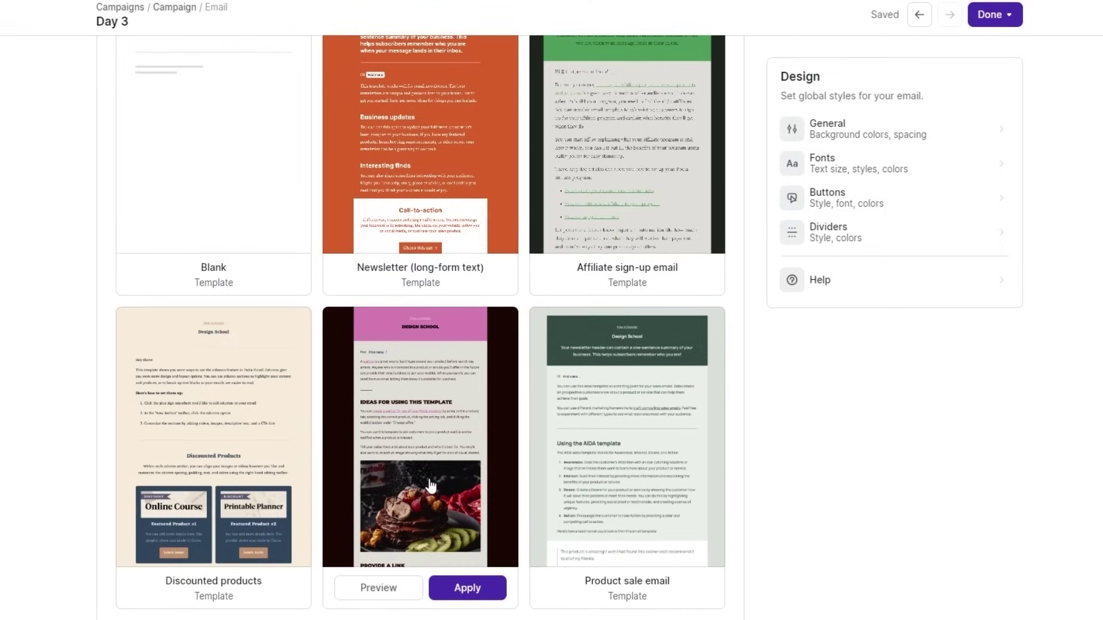
scroll(610, 485, down, 5)
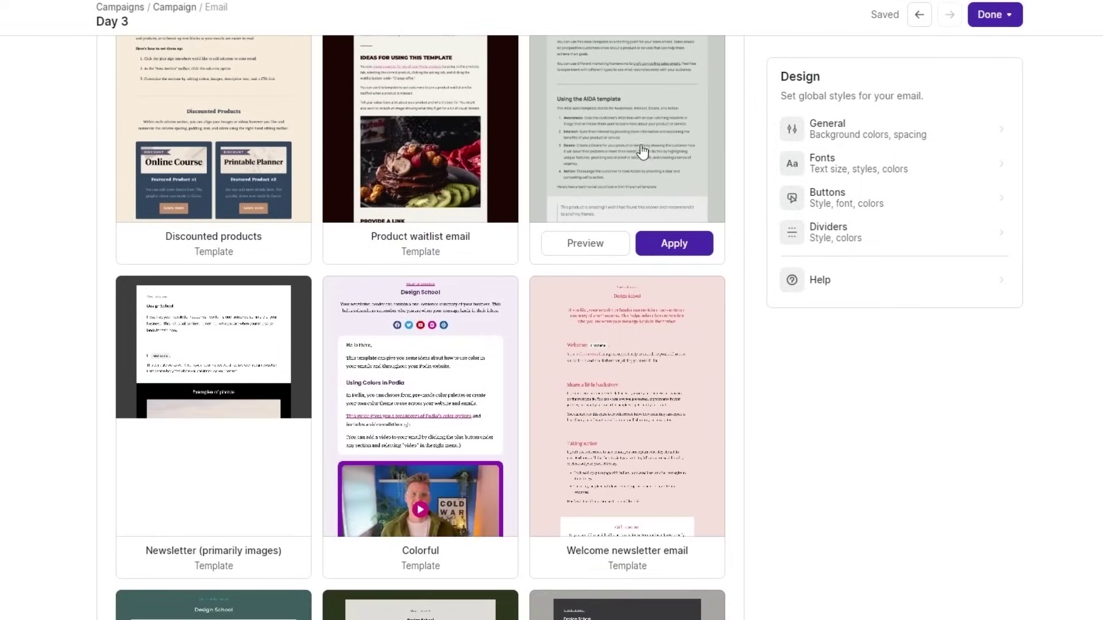
scroll(642, 148, down, 8)
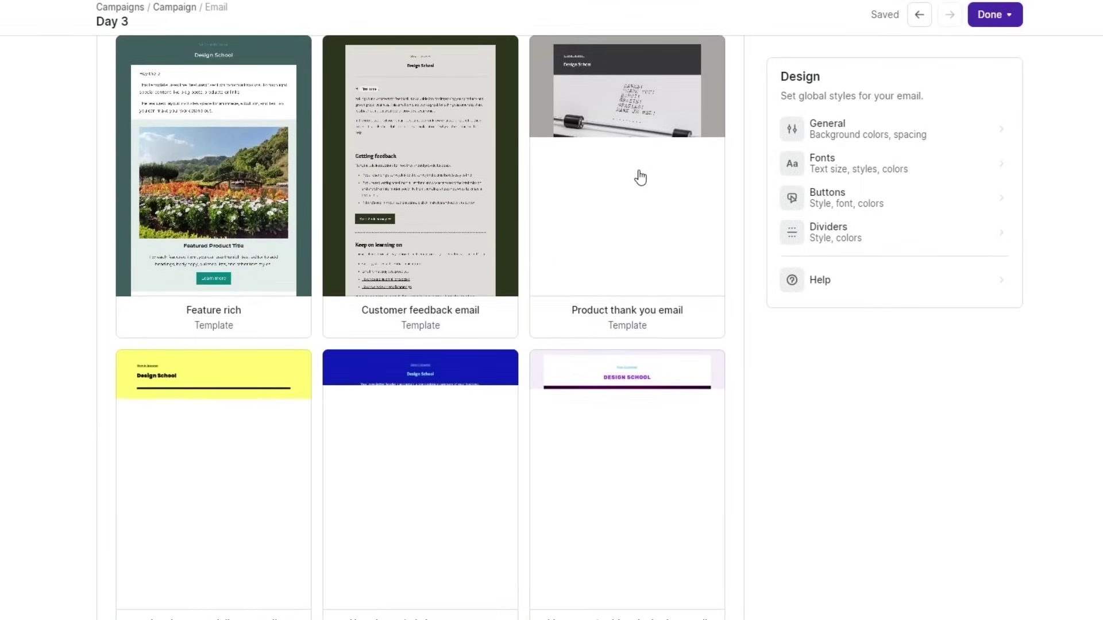
scroll(639, 177, down, 4)
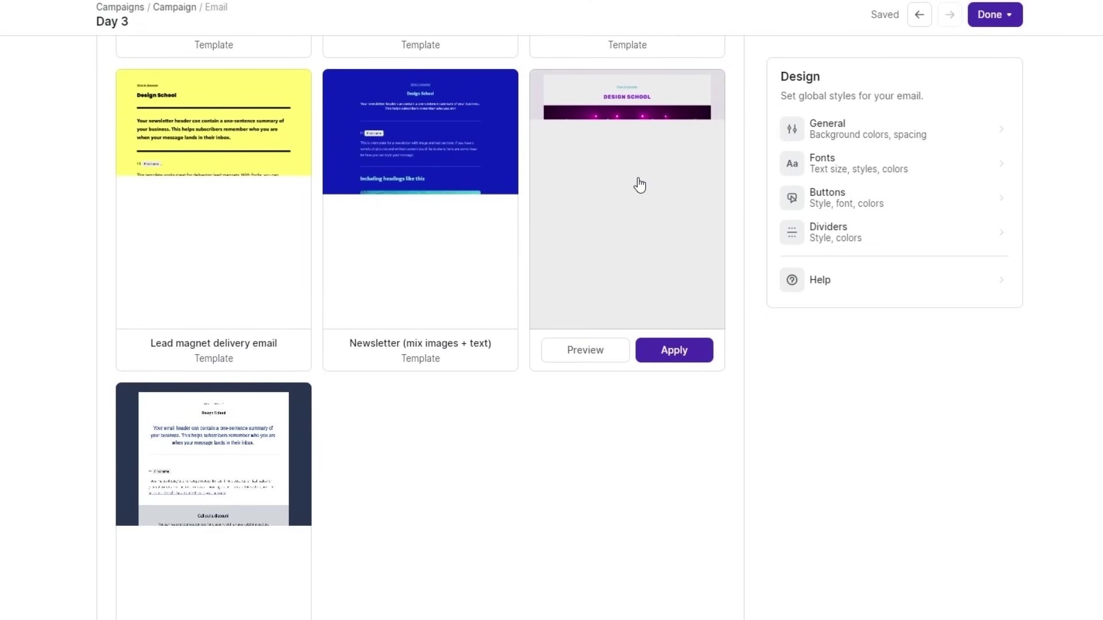
scroll(695, 506, up, 5)
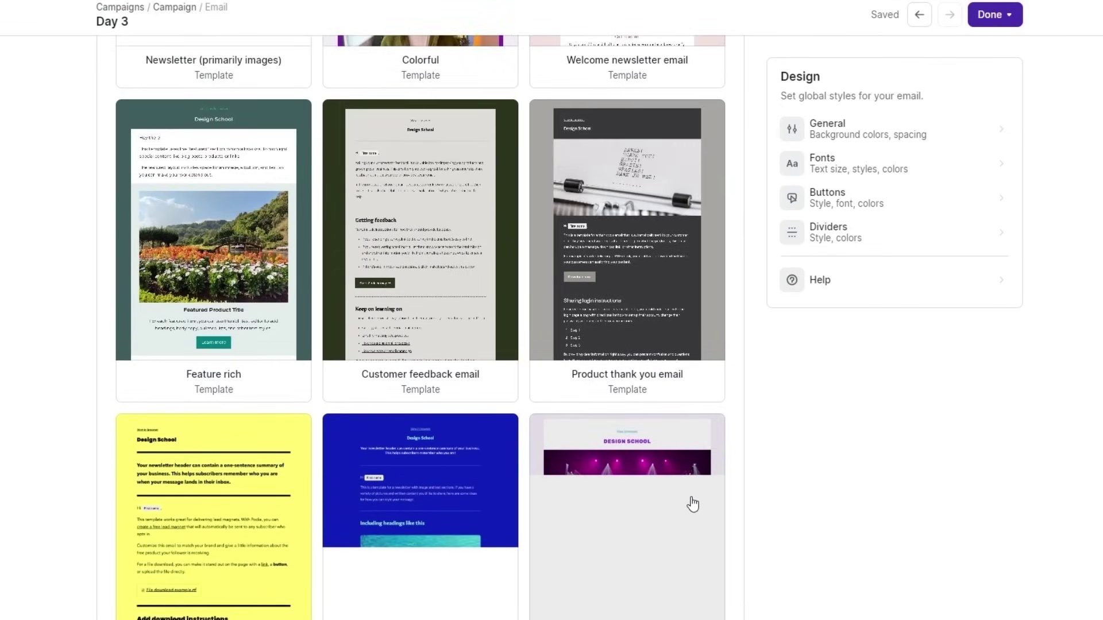
scroll(692, 503, down, 2)
scroll(692, 500, up, 7)
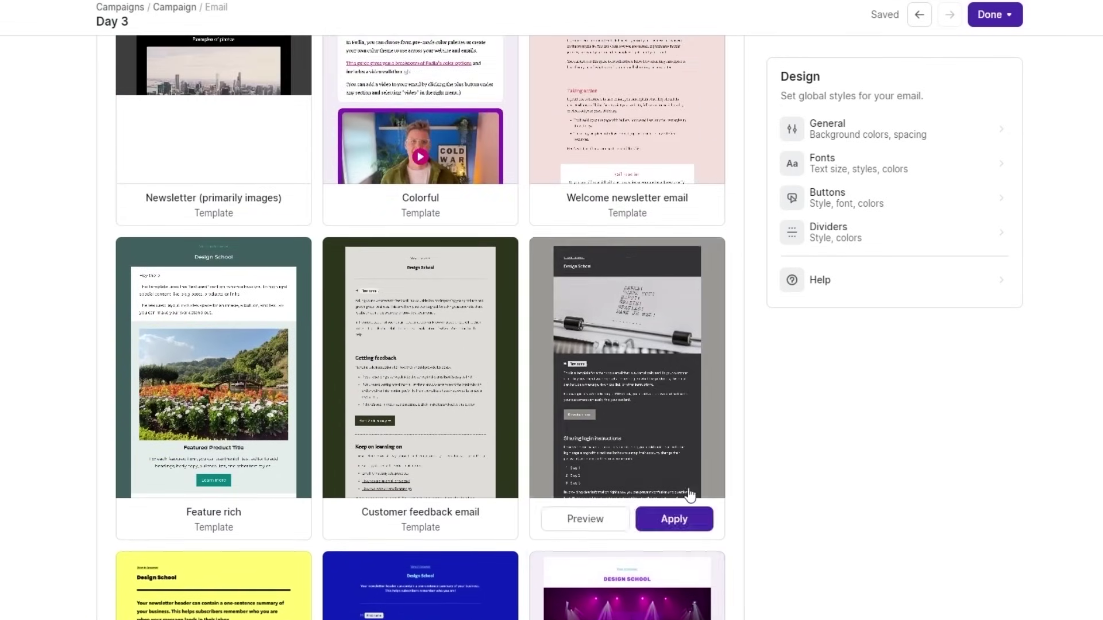
scroll(689, 493, up, 1)
scroll(689, 492, down, 8)
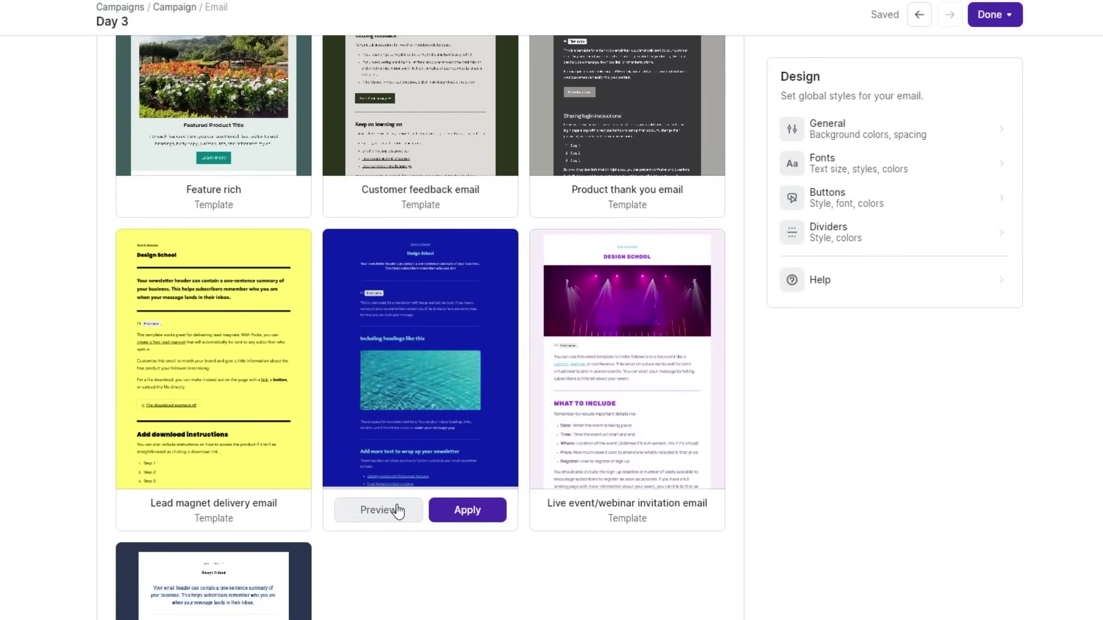
- Preview the Newsletter (mix images + text) template and examine its header, image, text sections and footer
click(378, 510)
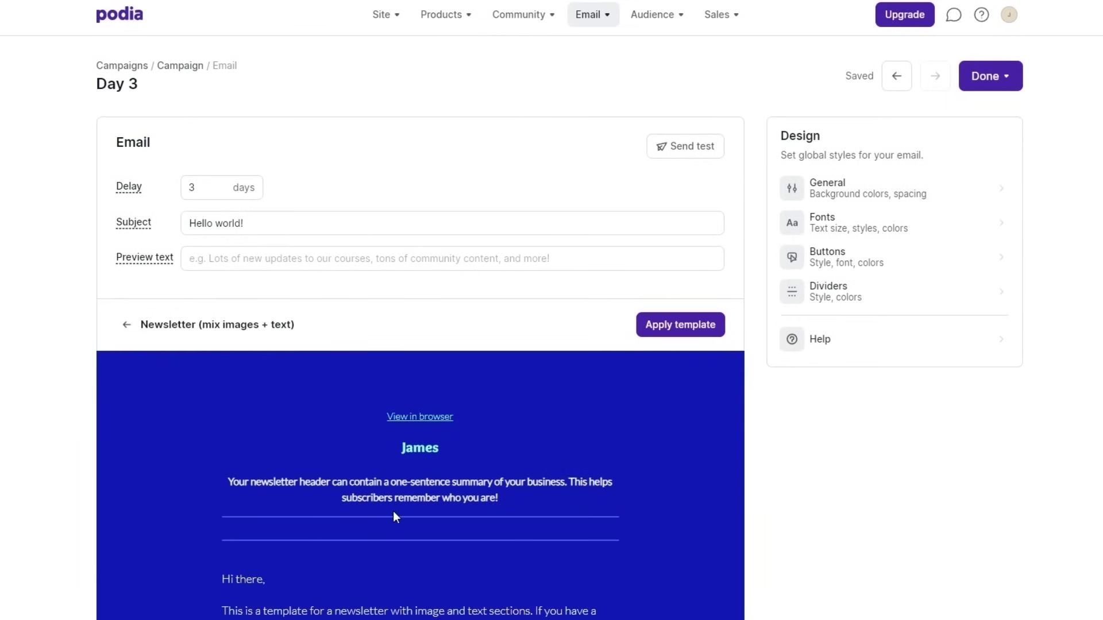
scroll(394, 516, down, 4)
scroll(404, 510, down, 4)
scroll(402, 494, up, 3)
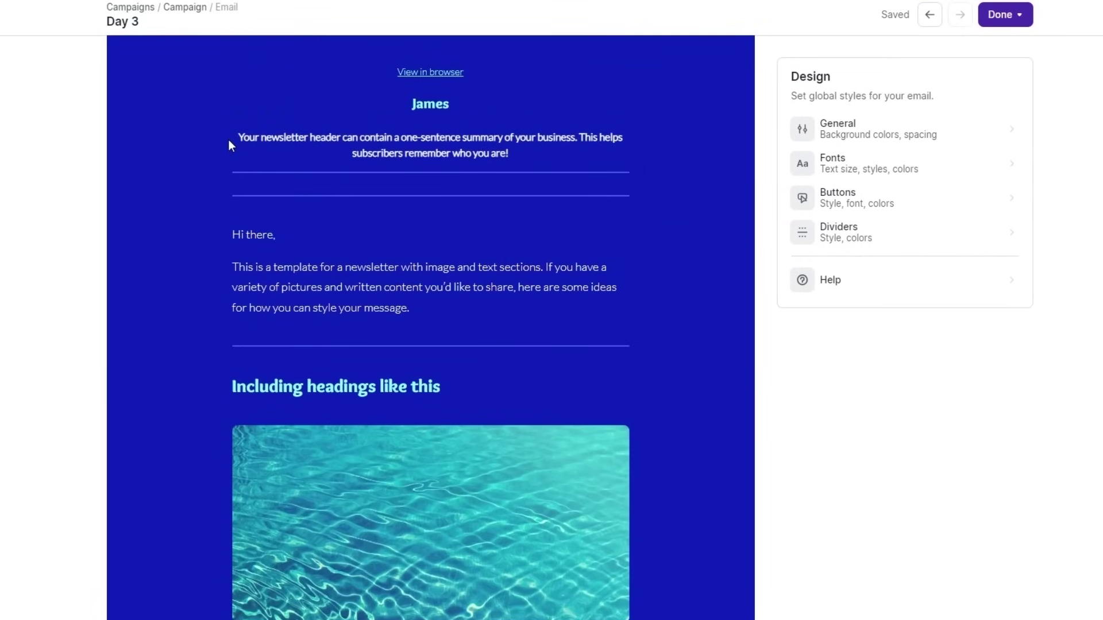
scroll(695, 312, down, 10)
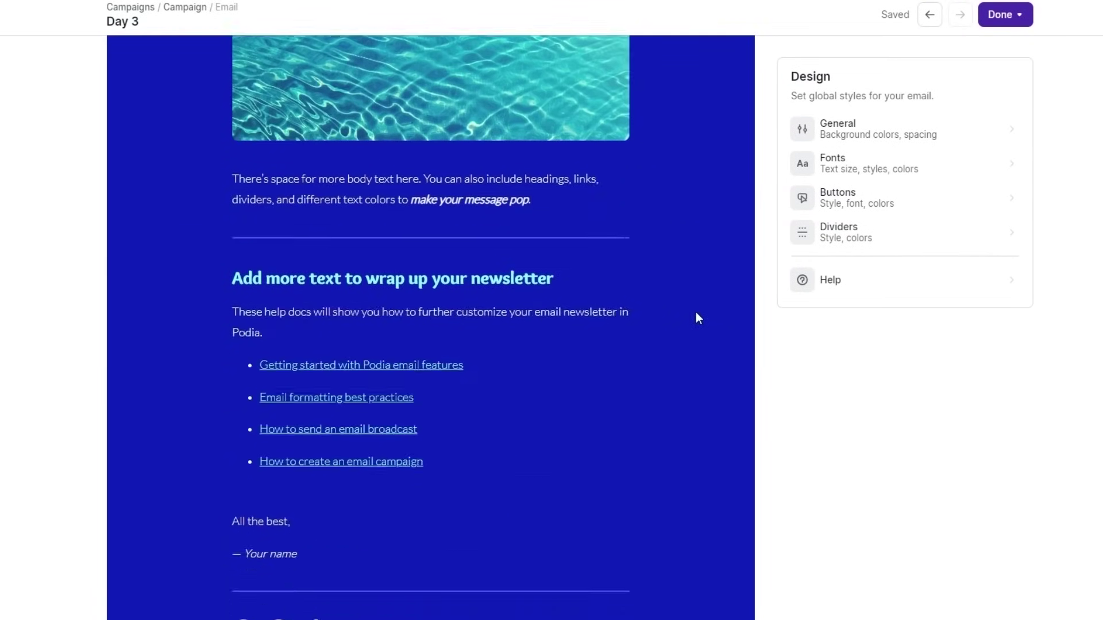
scroll(696, 313, up, 7)
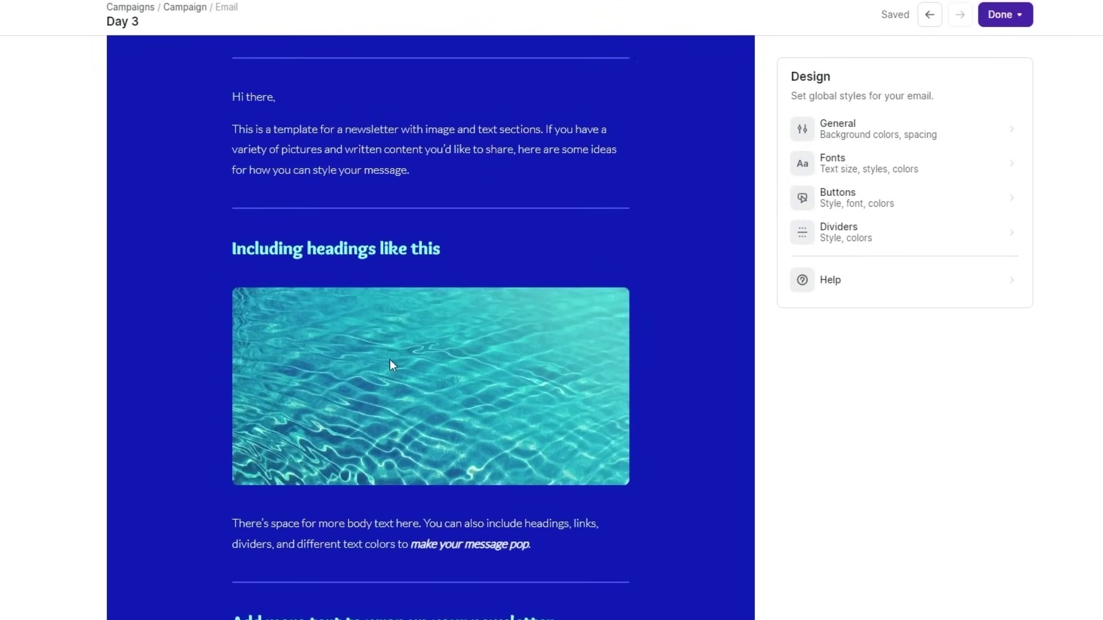
scroll(401, 354, up, 4)
scroll(312, 468, down, 4)
scroll(372, 437, up, 3)
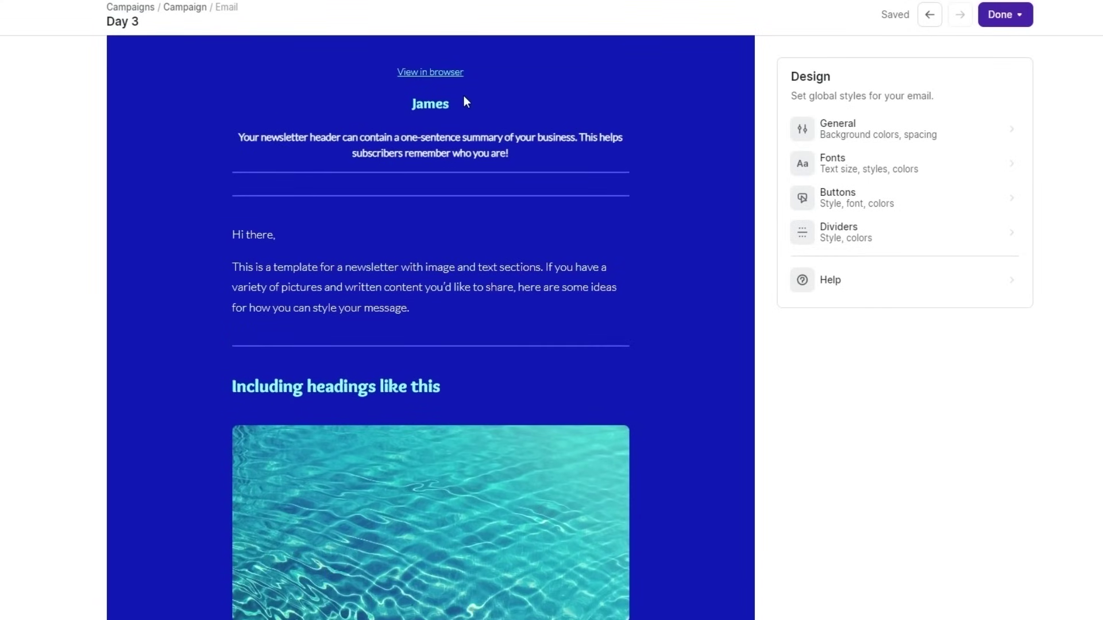
scroll(488, 144, down, 12)
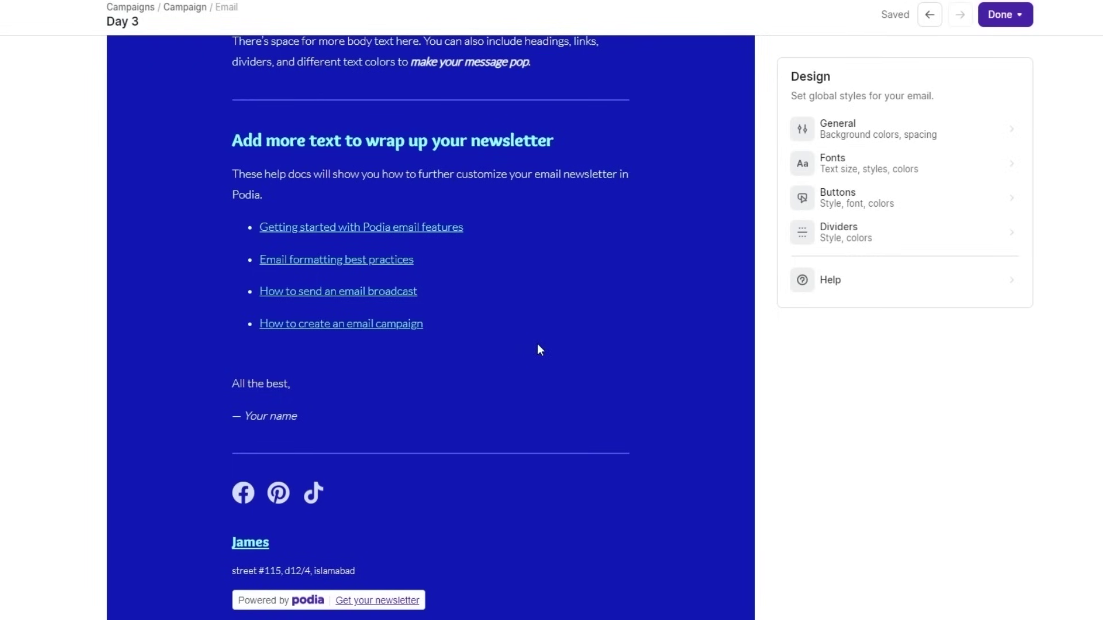
scroll(533, 345, down, 1)
scroll(532, 346, up, 15)
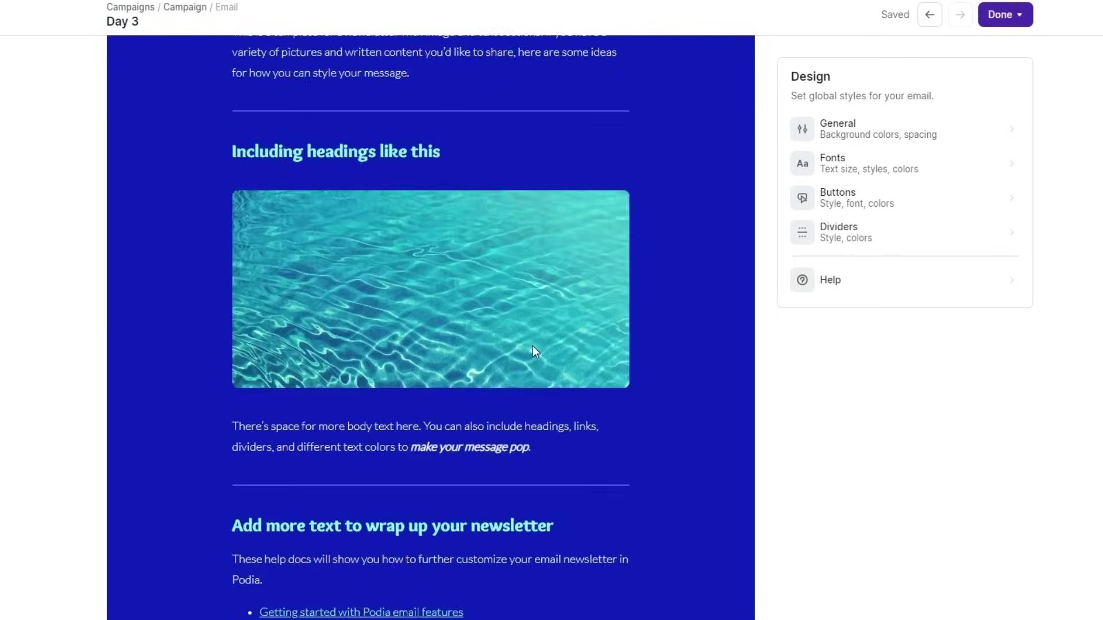
- Apply the Newsletter (mix images + text) template to the Day 3 email and look over its sections
scroll(458, 363, down, 10)
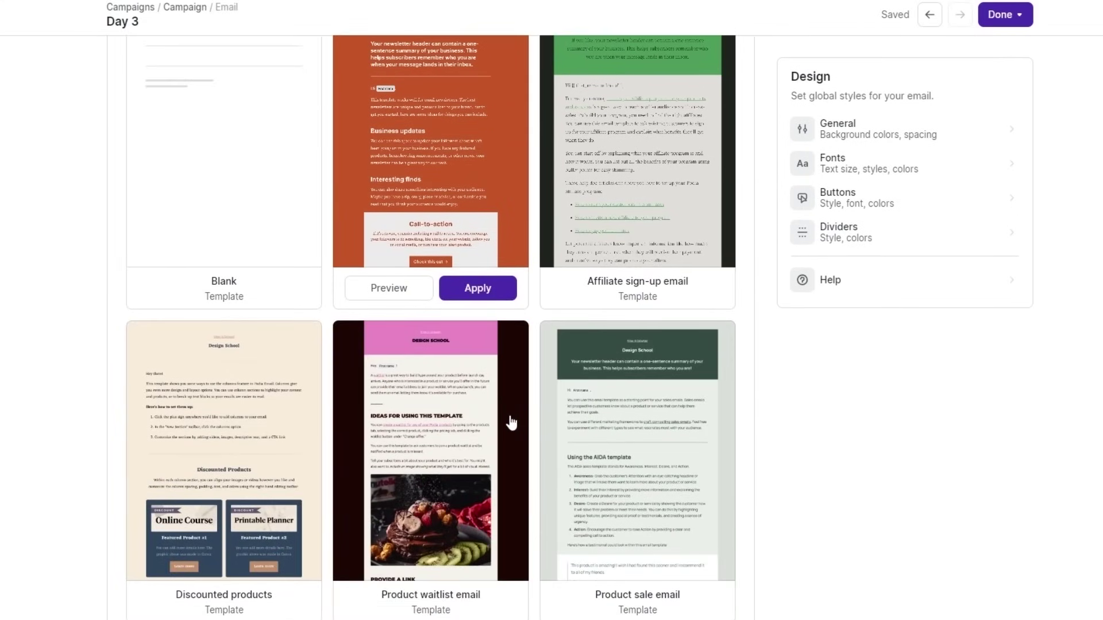
scroll(485, 434, down, 14)
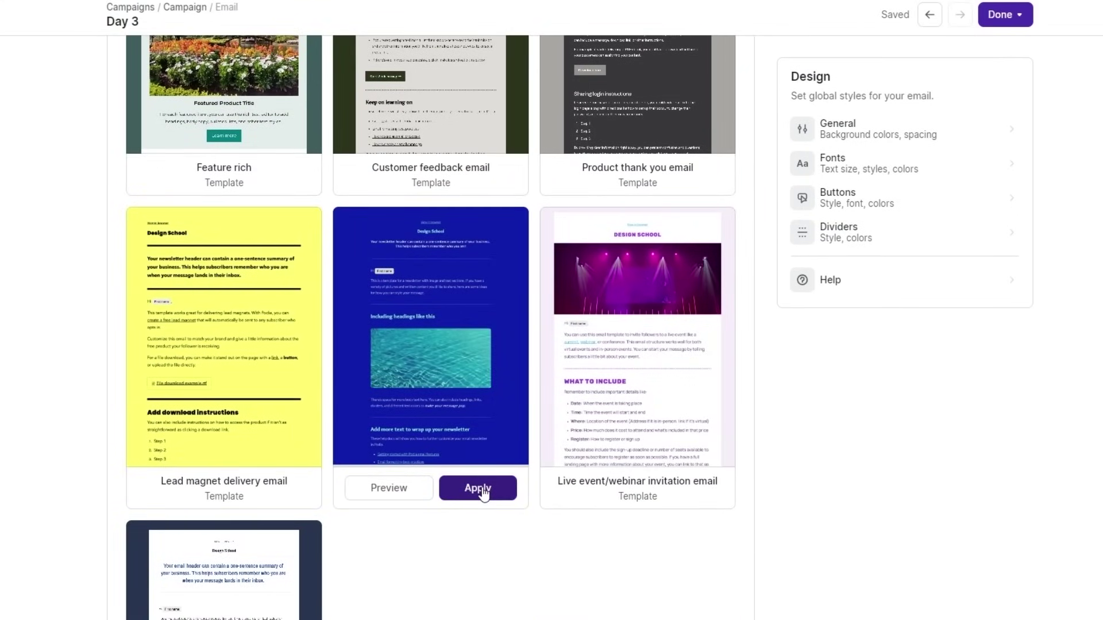
click(479, 492)
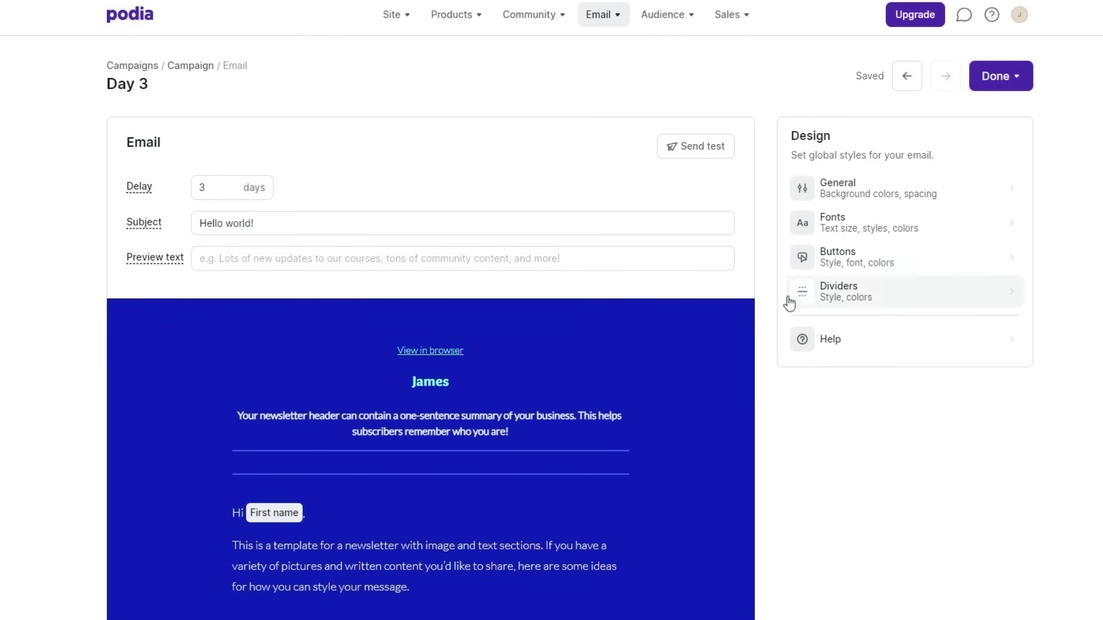
scroll(460, 268, down, 4)
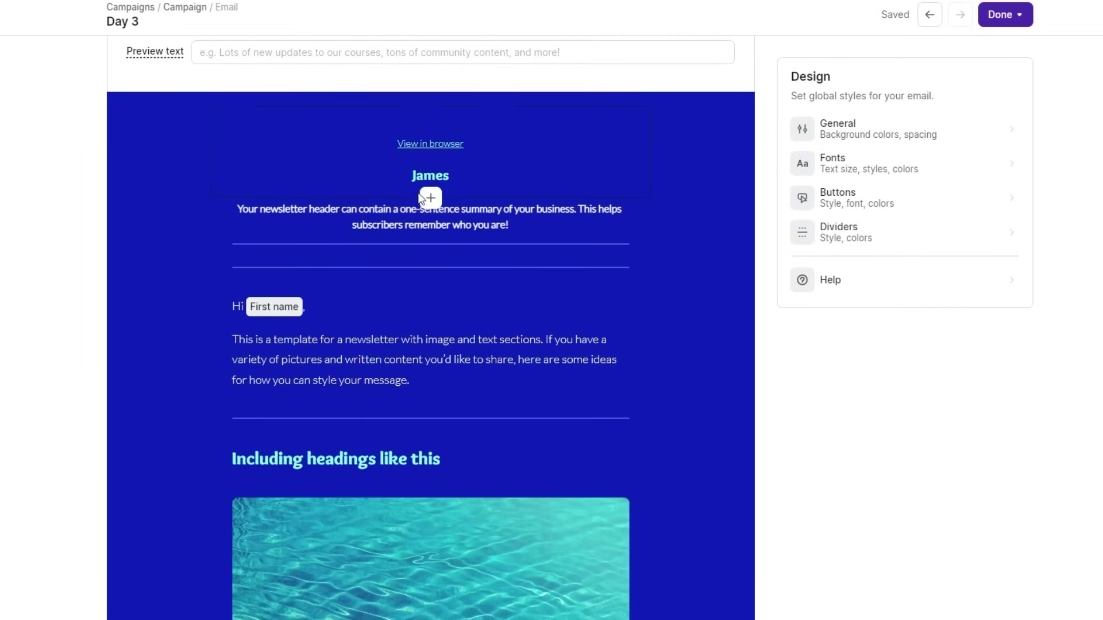
scroll(454, 443, down, 9)
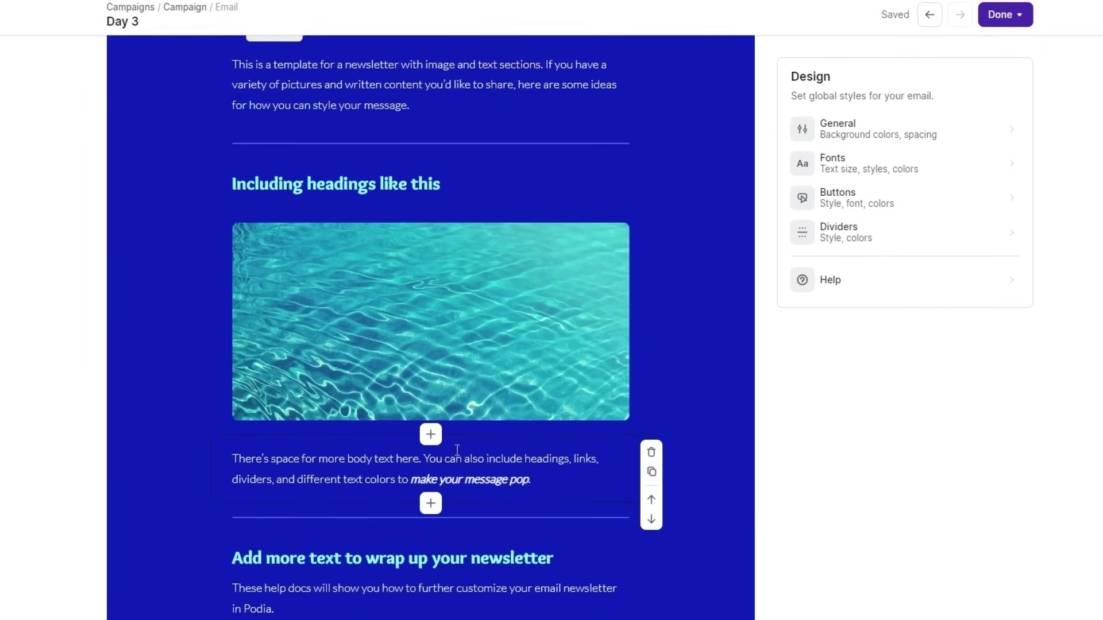
scroll(458, 450, up, 1)
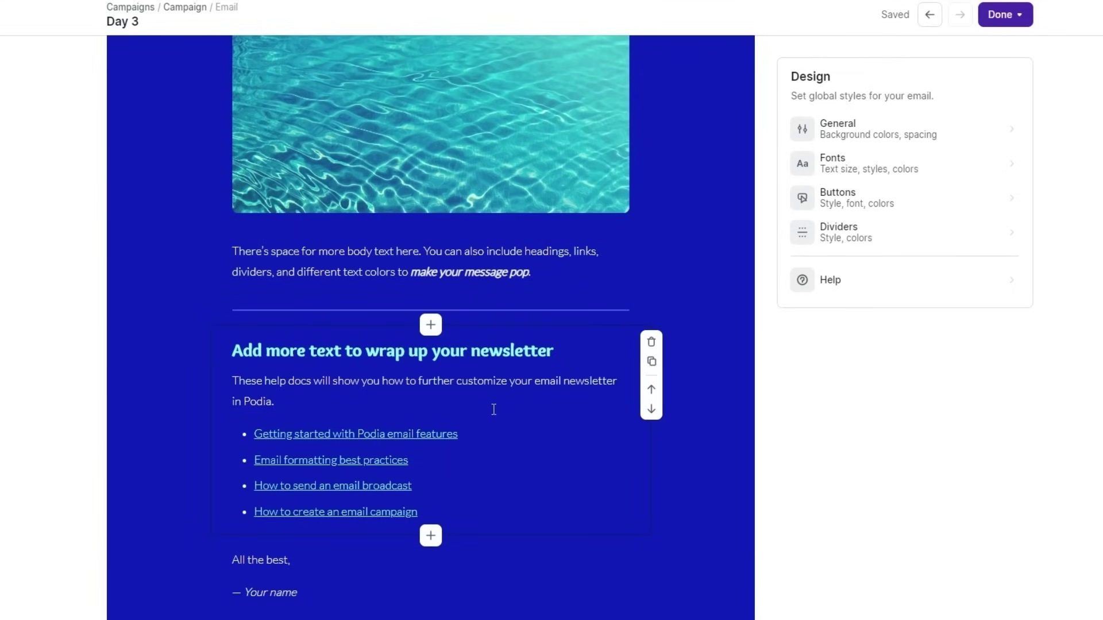
scroll(493, 409, up, 8)
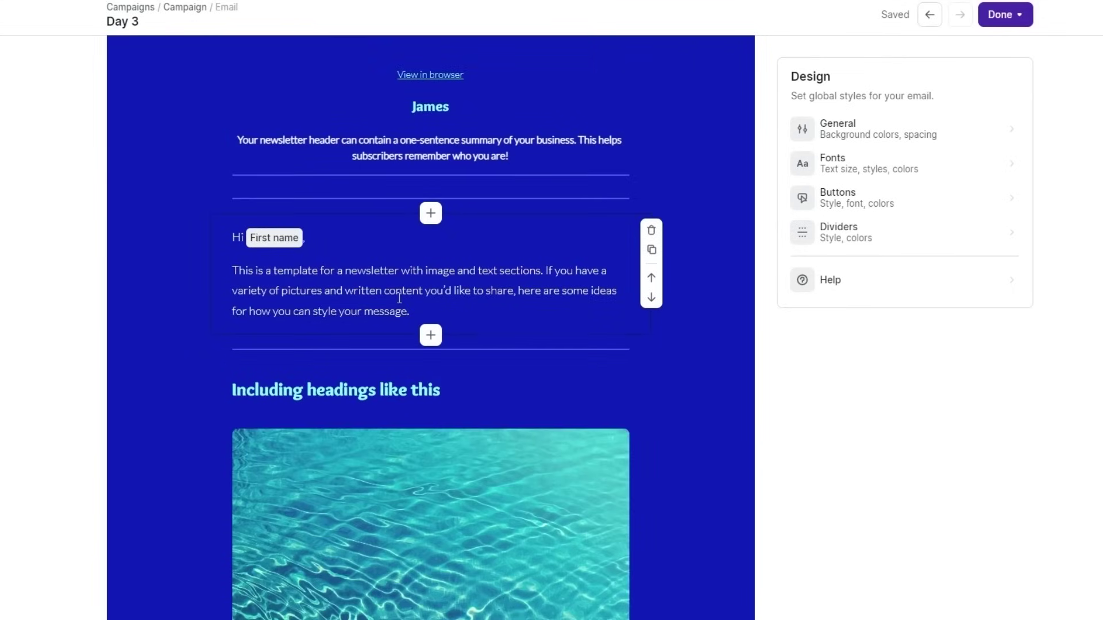
- Inspect the greeting's First name placeholder and its fallback term, and check the formatting options for the intro paragraph
click(273, 244)
key(Escape)
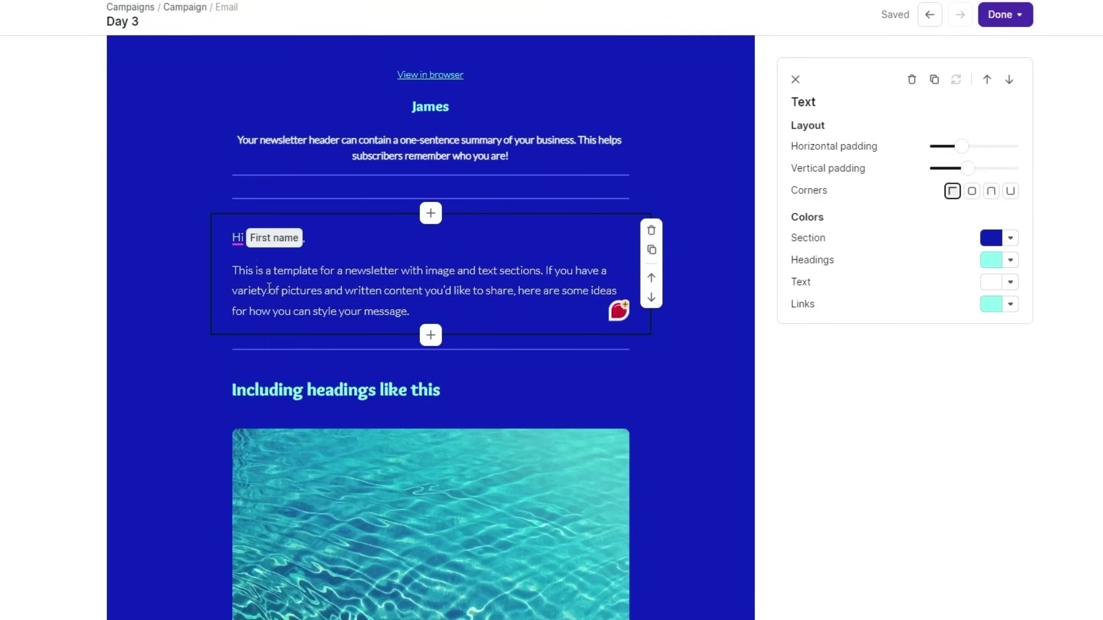
click(274, 239)
drag(322, 361, 251, 366)
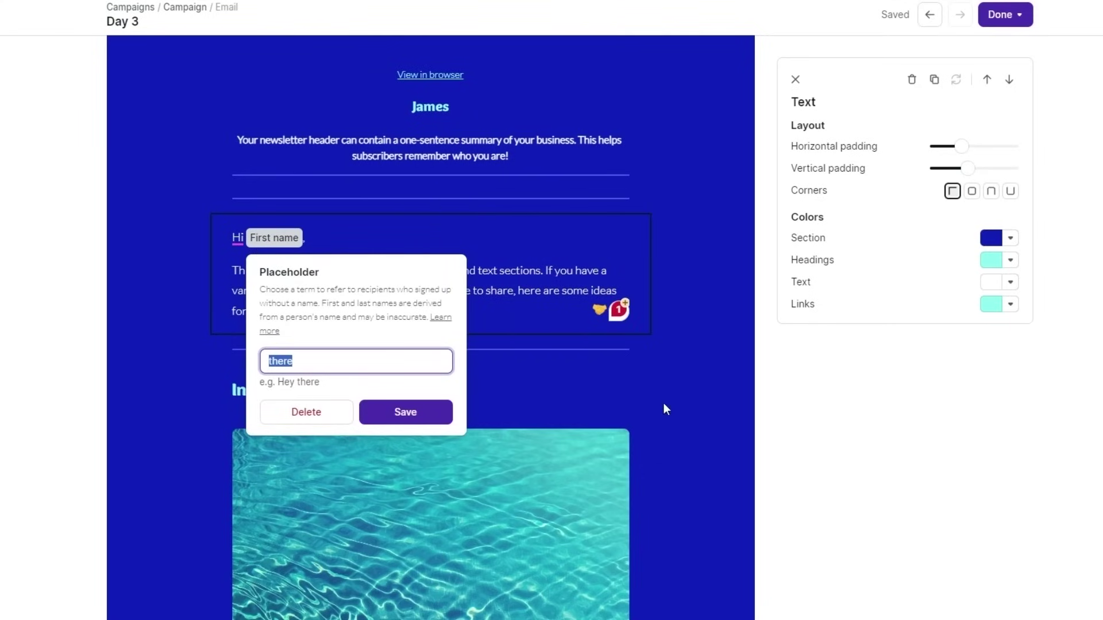
click(680, 381)
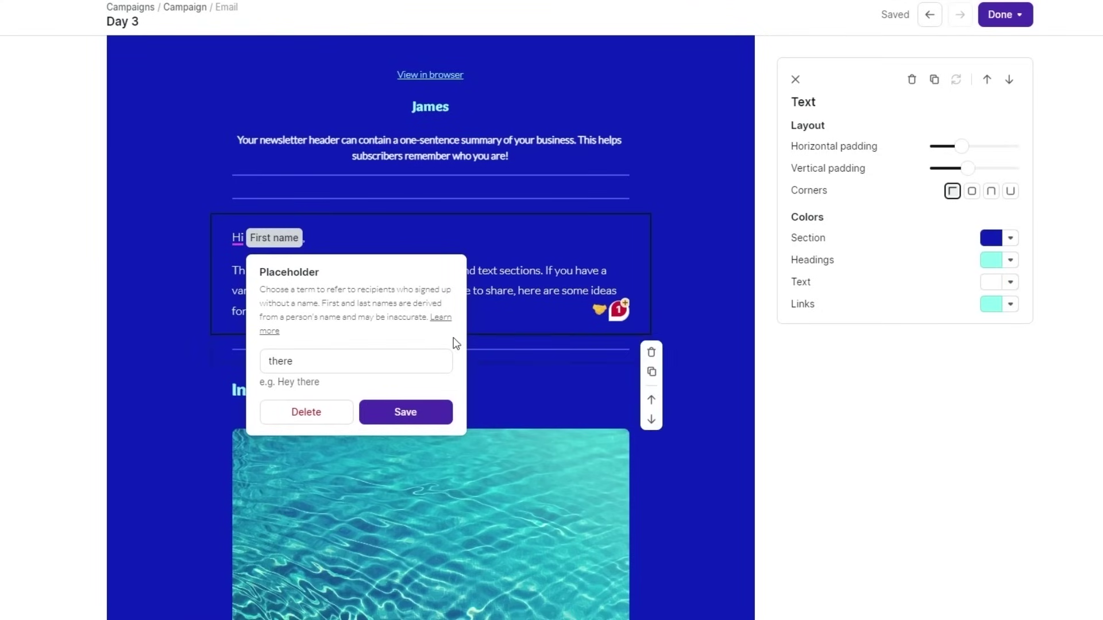
click(324, 237)
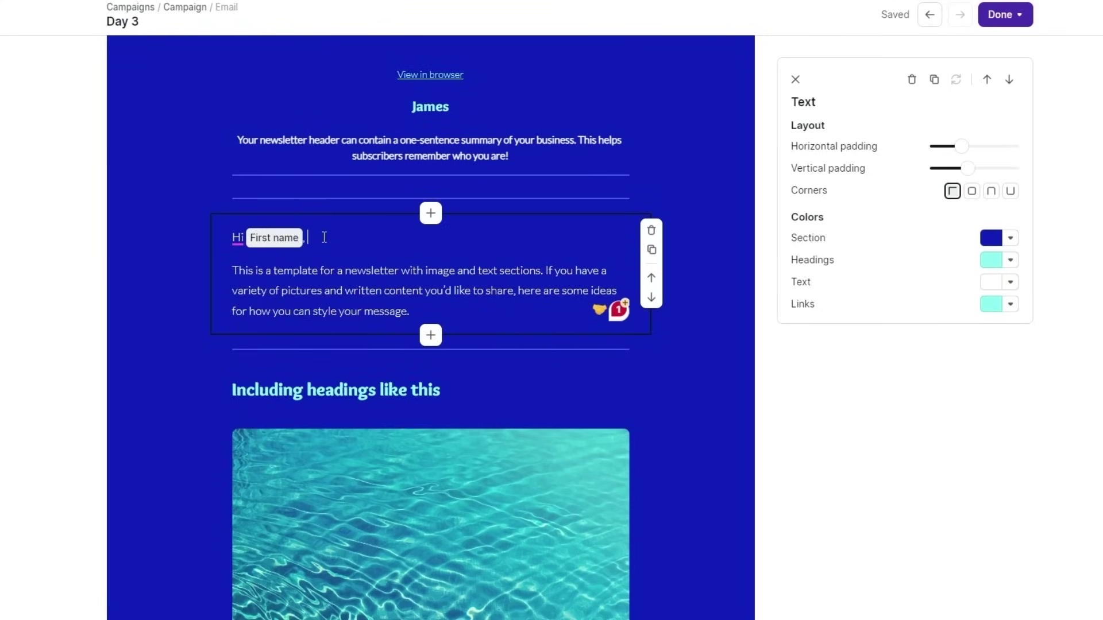
drag(302, 259, 412, 310)
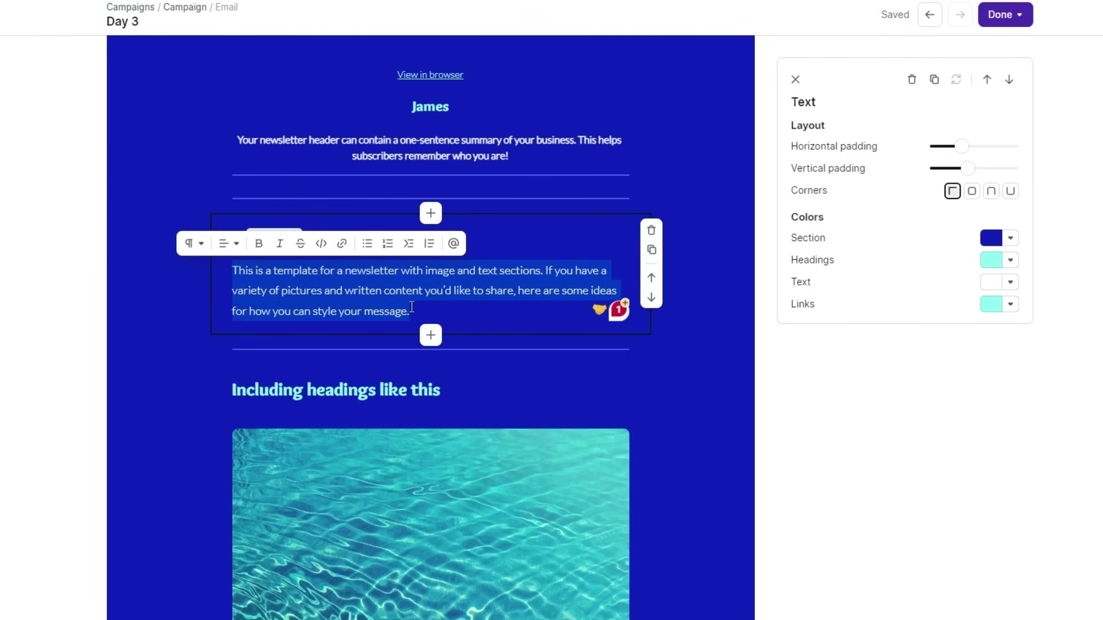
- Inspect the social icons section above the email footer, including its Facebook link field and style options
scroll(745, 345, down, 3)
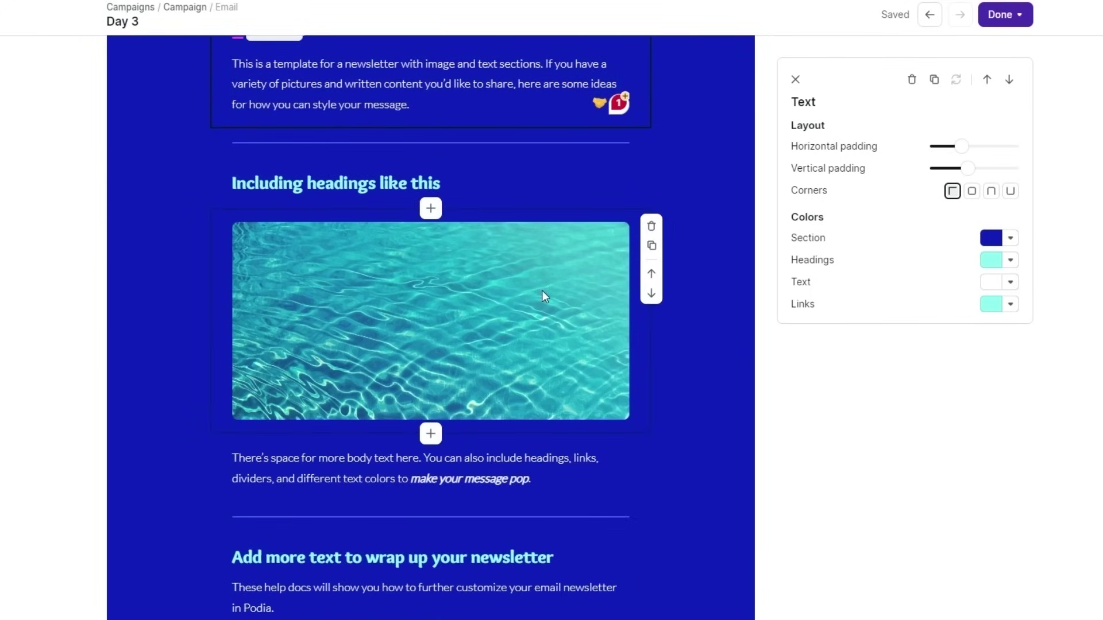
scroll(528, 297, down, 6)
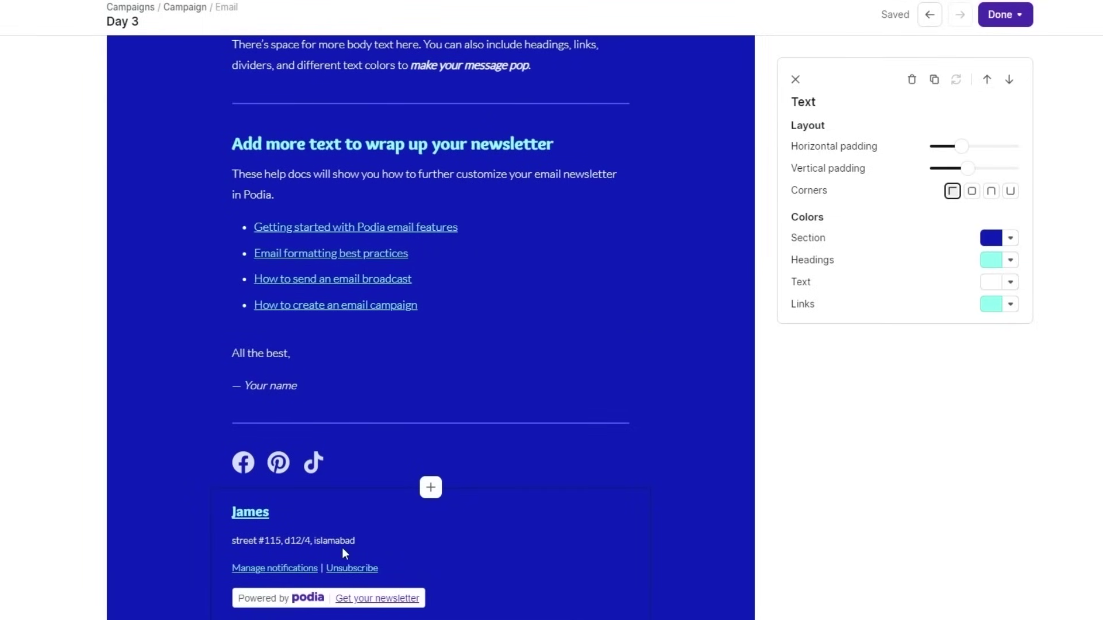
click(339, 472)
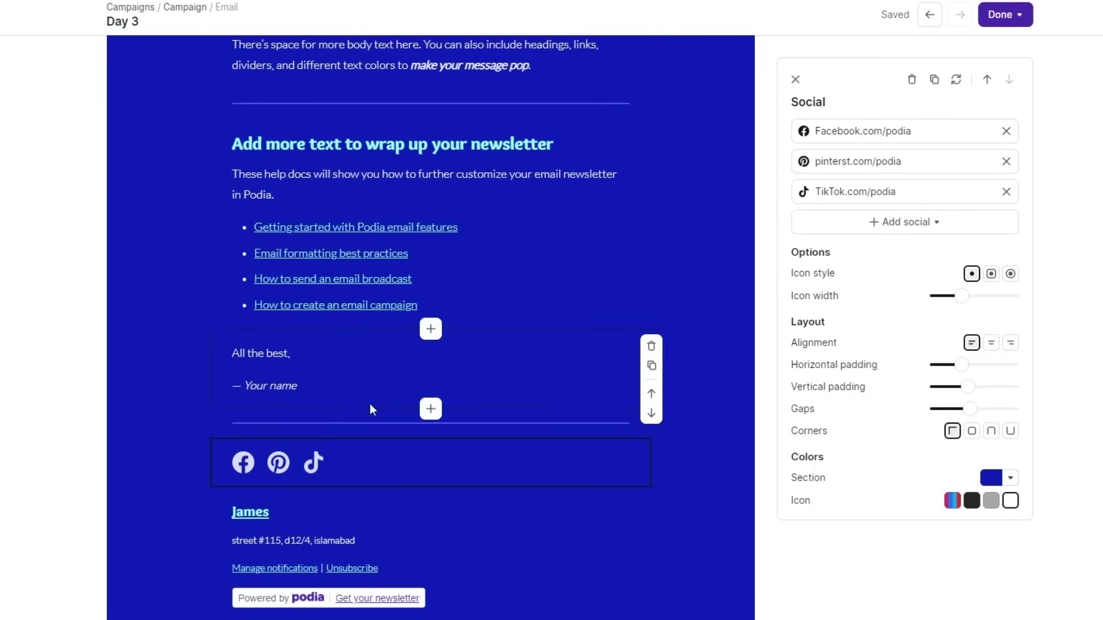
drag(963, 130, 800, 142)
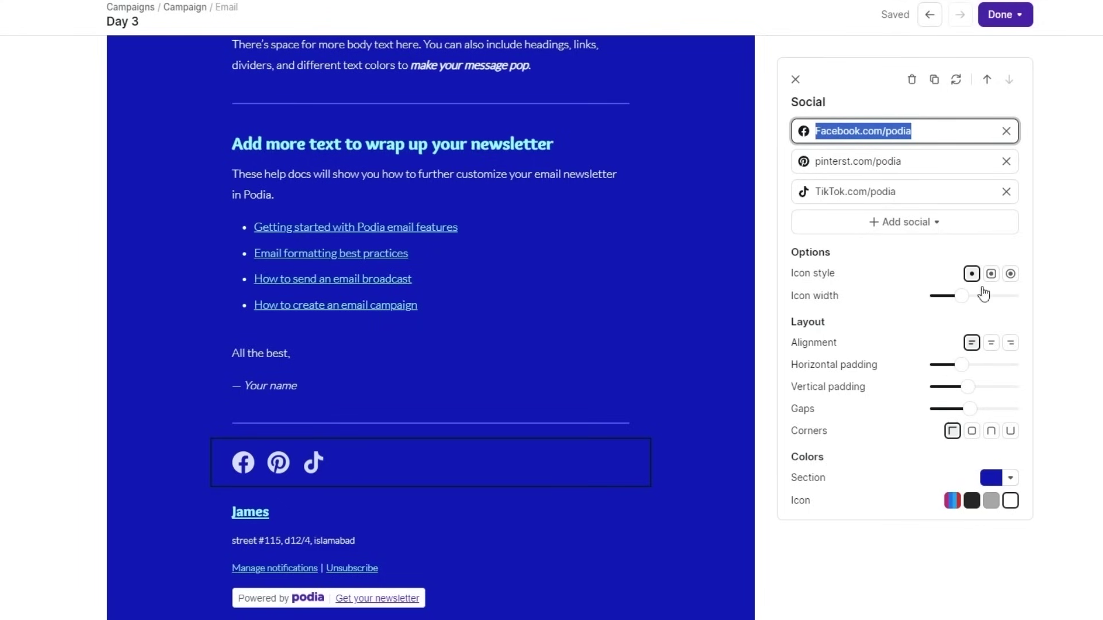
- Return to the beginning of the Day 3 email and close it with the Finish later option
scroll(701, 328, up, 20)
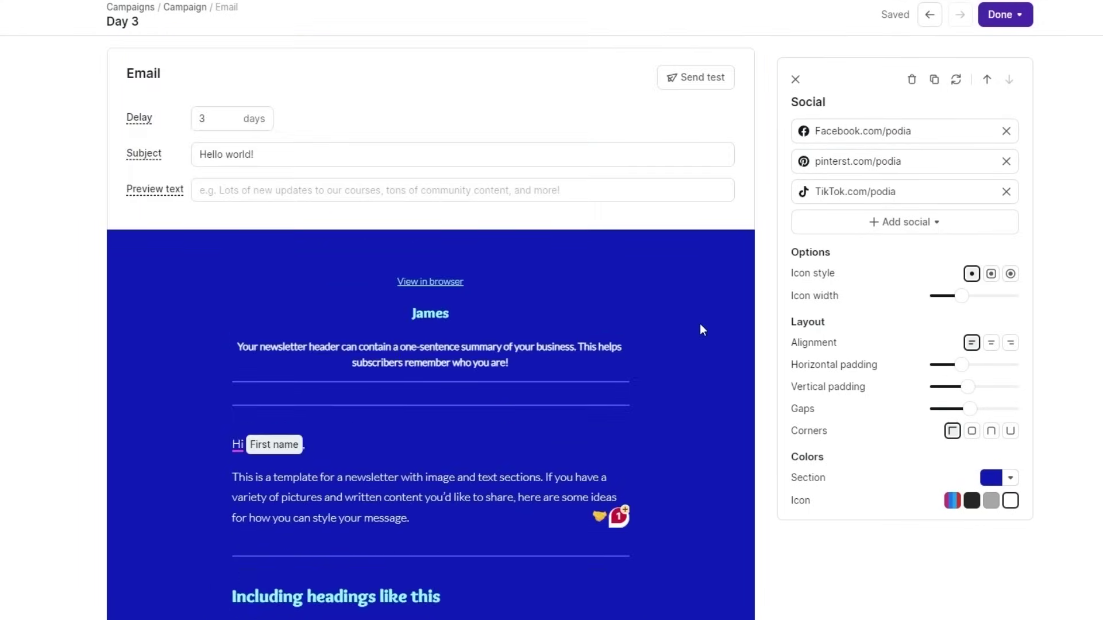
scroll(701, 329, up, 1)
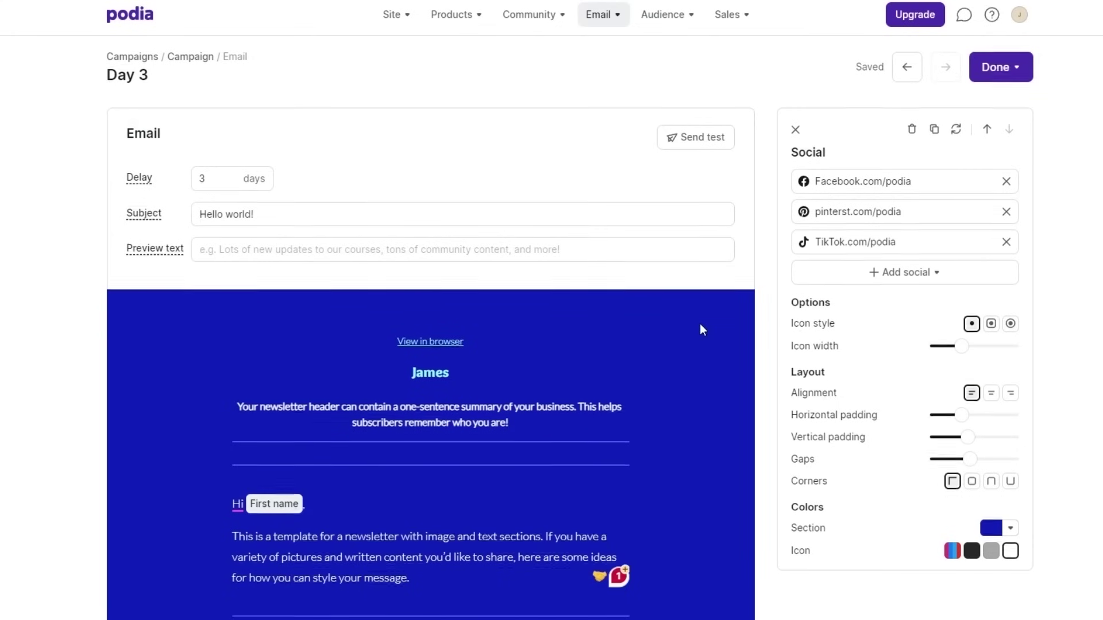
scroll(700, 330, down, 9)
scroll(699, 330, up, 9)
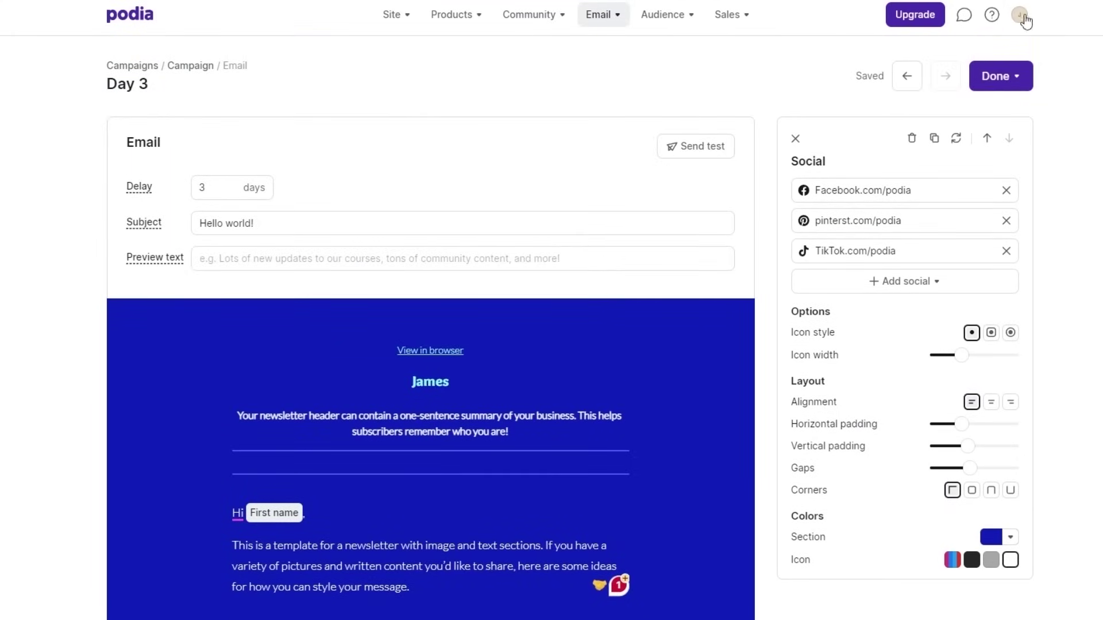
click(1003, 77)
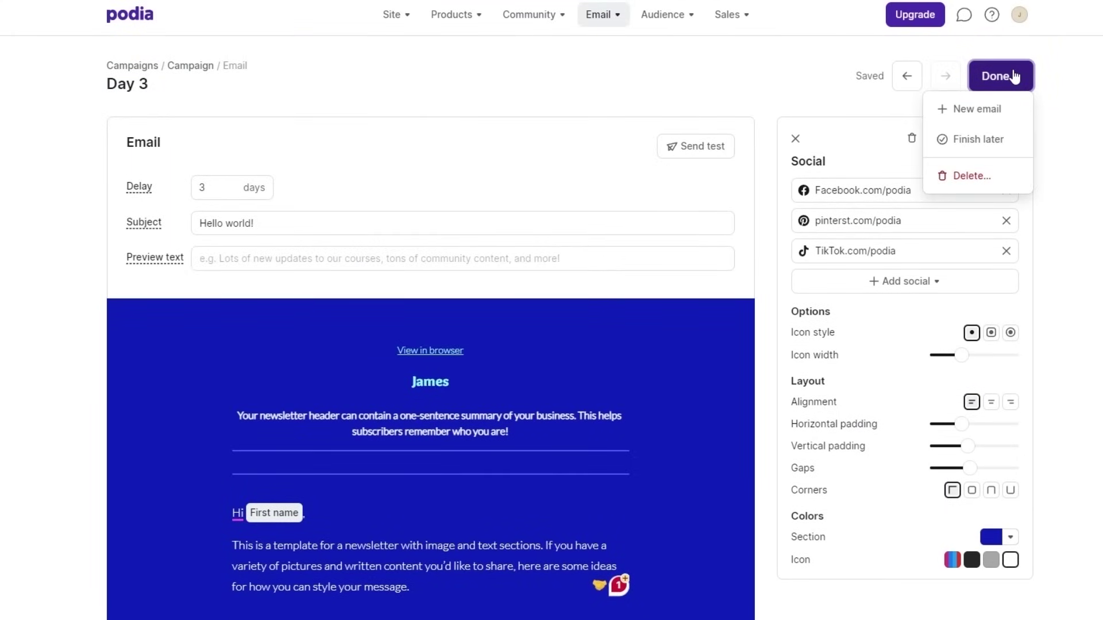
click(996, 147)
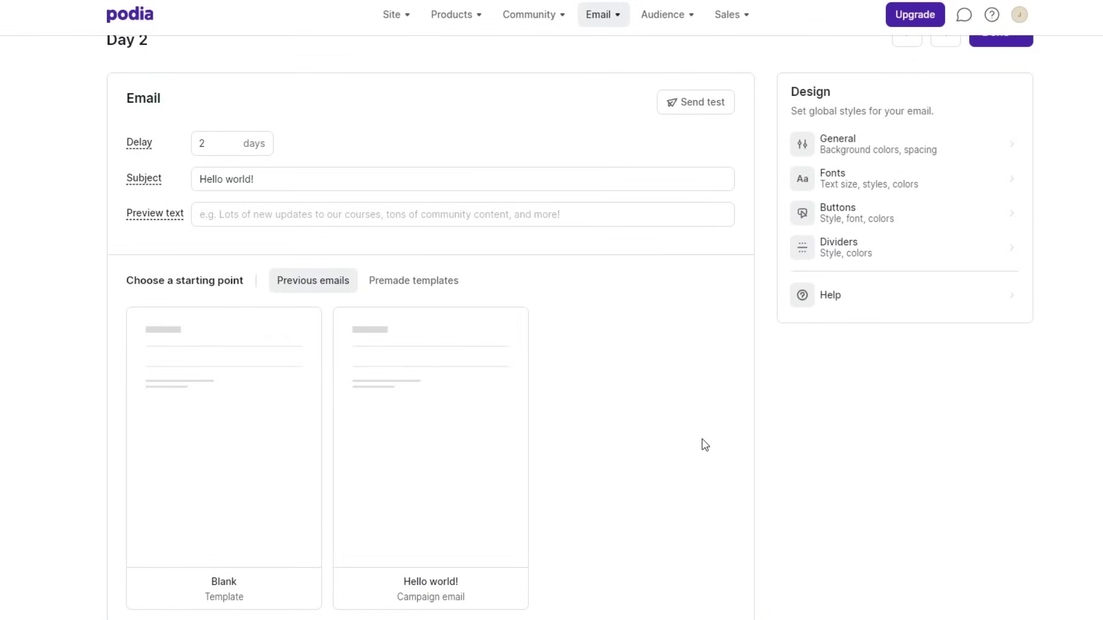
- Go back to the Day 1 email and finish it later to return to the Test campaign page
scroll(705, 445, up, 1)
click(905, 78)
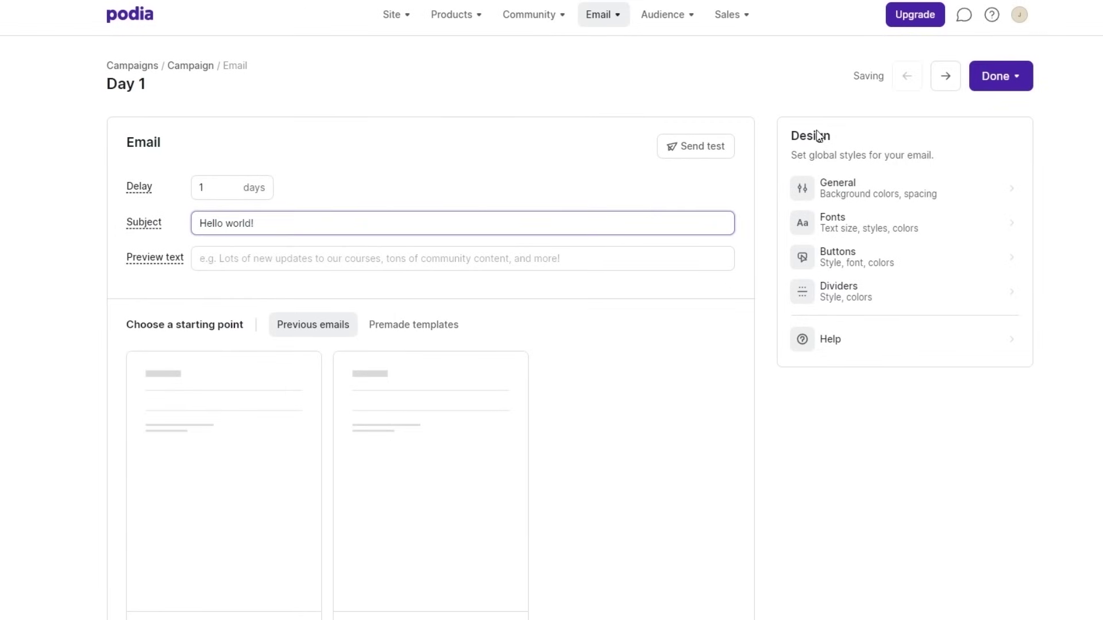
click(998, 76)
click(993, 115)
click(1024, 78)
click(994, 141)
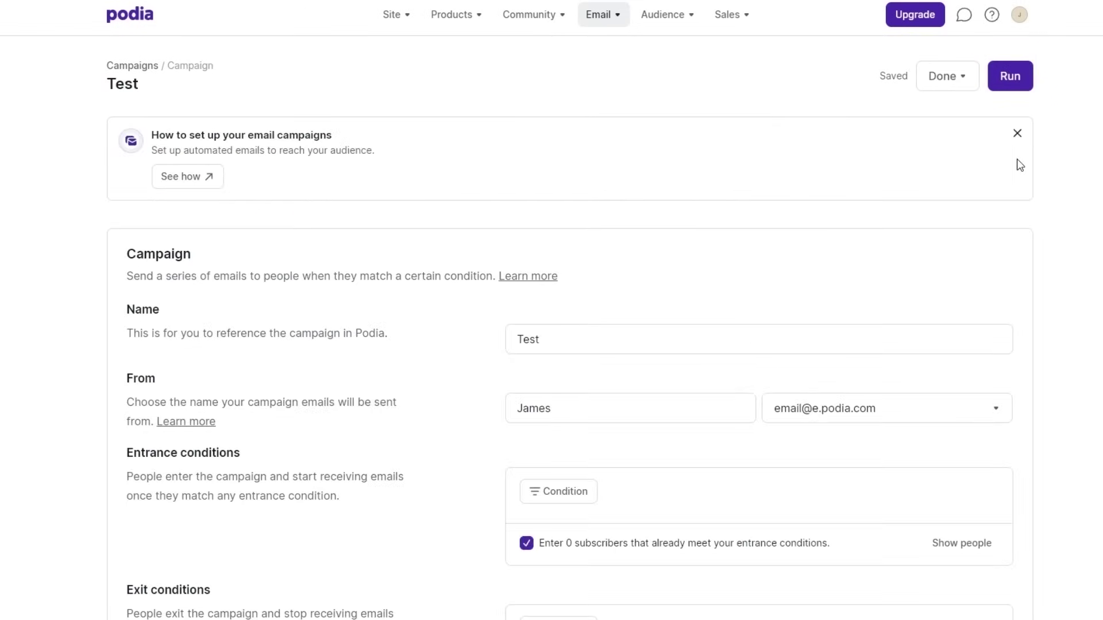
- Review the Test campaign's settings and check the options for finishing or deleting it
scroll(123, 185, down, 4)
scroll(115, 356, up, 4)
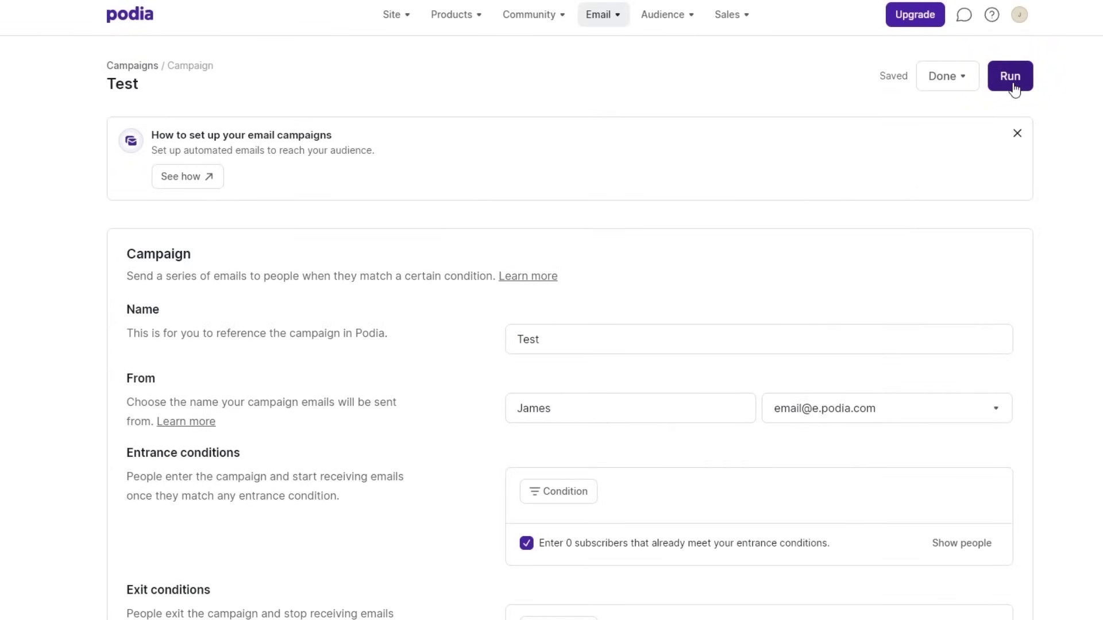
click(969, 87)
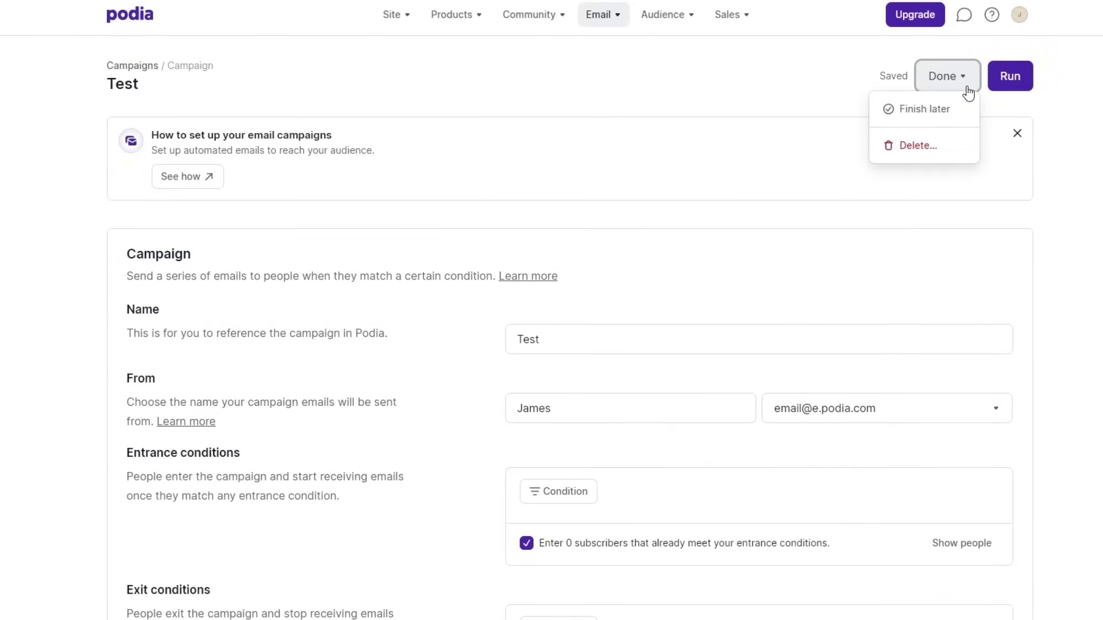
click(784, 122)
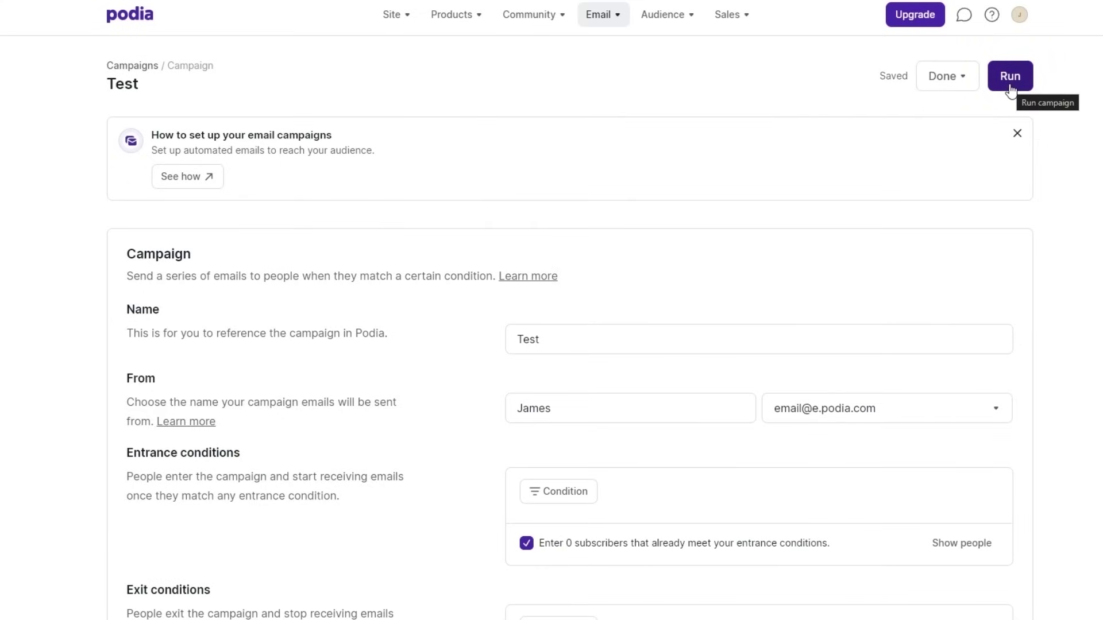
- Open the run confirmation for the Test campaign, read its sending and subscriber details, and close it without running
click(1009, 86)
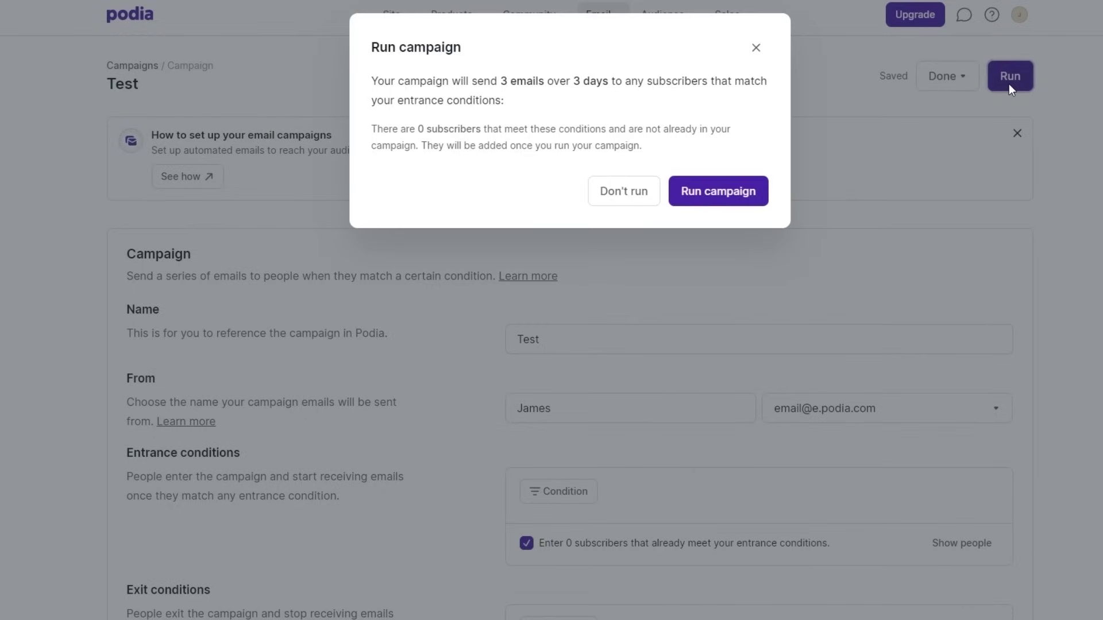
drag(378, 81, 689, 98)
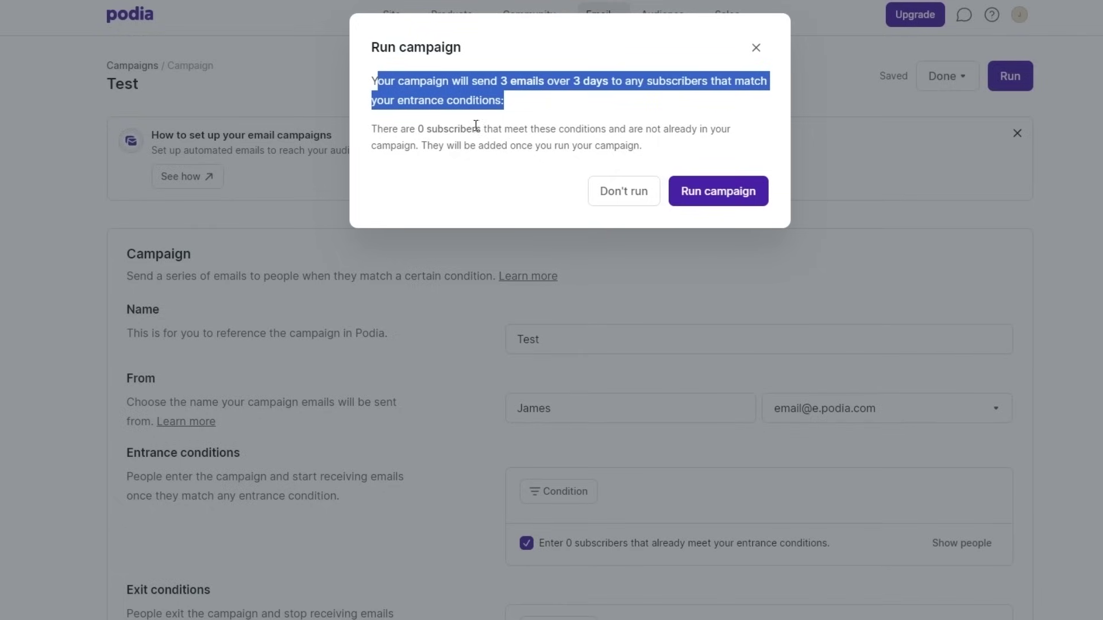
drag(416, 129, 697, 128)
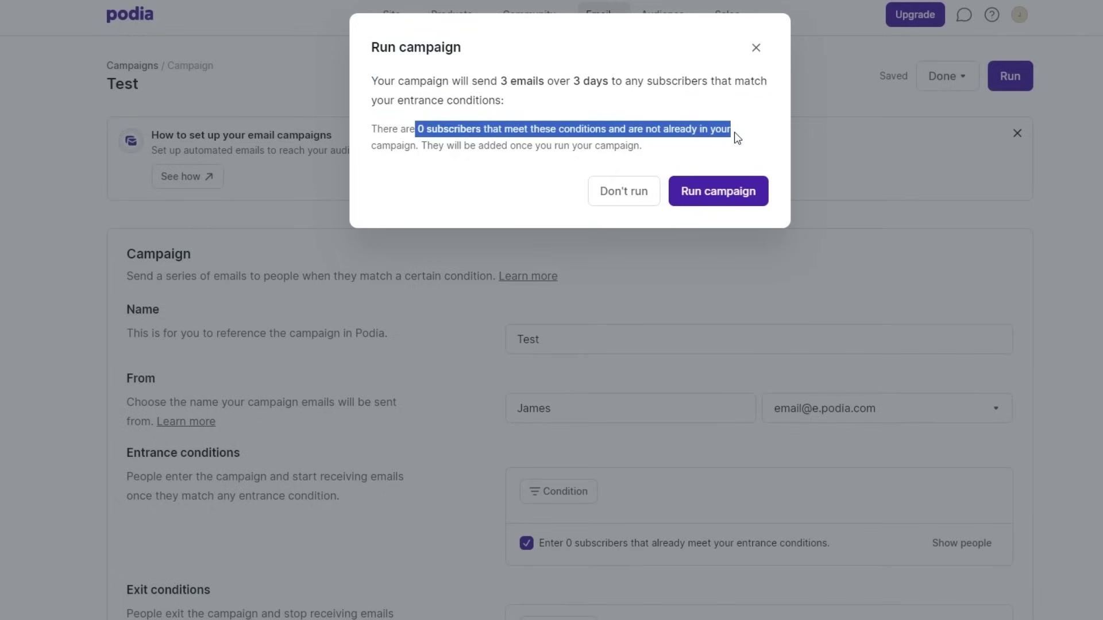
click(756, 48)
- Open the Broadcasts list in the email section and locate the option for creating a new broadcast
click(662, 17)
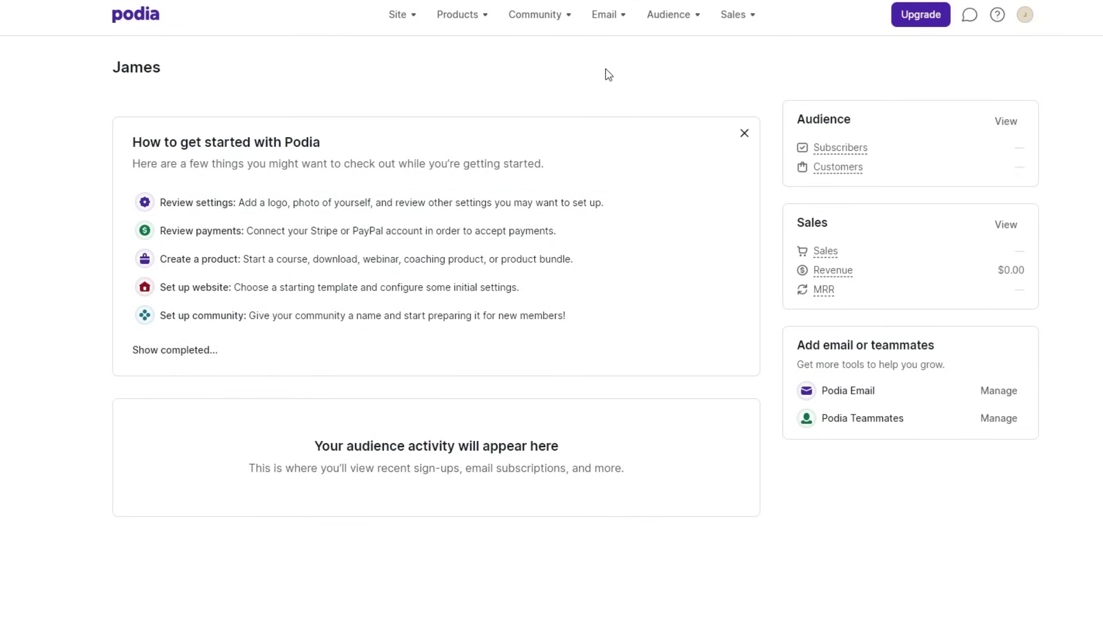
click(605, 19)
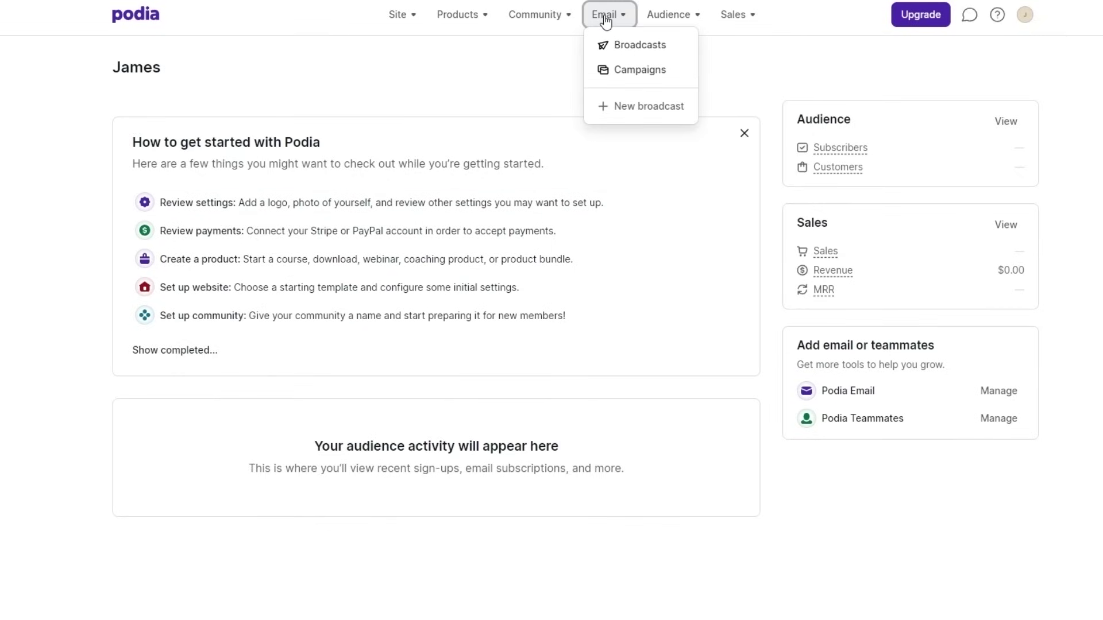
click(520, 113)
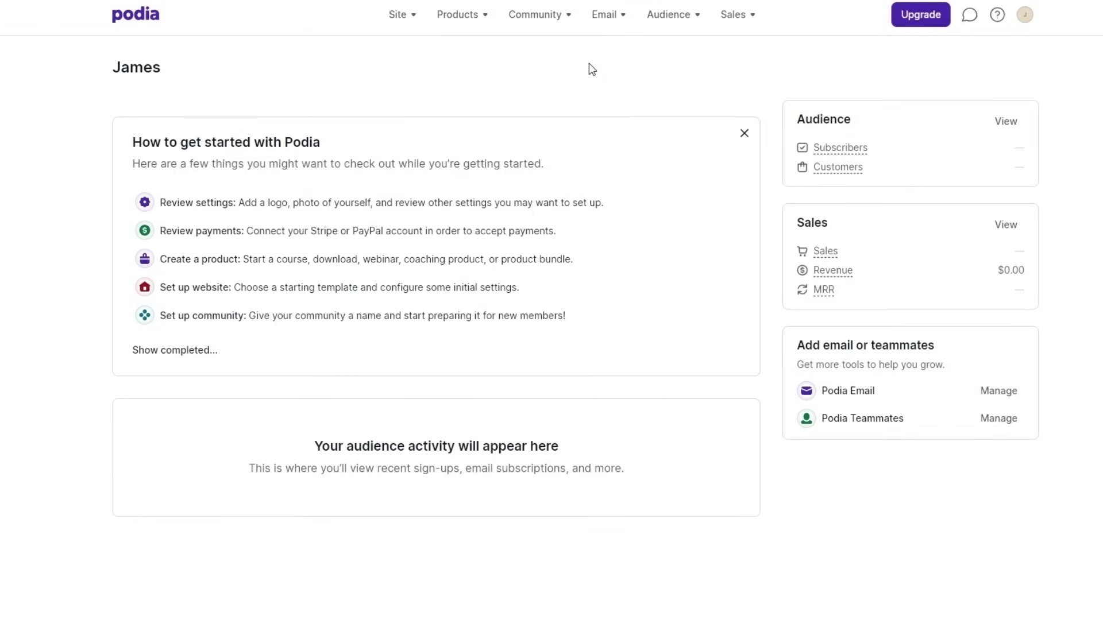
click(603, 23)
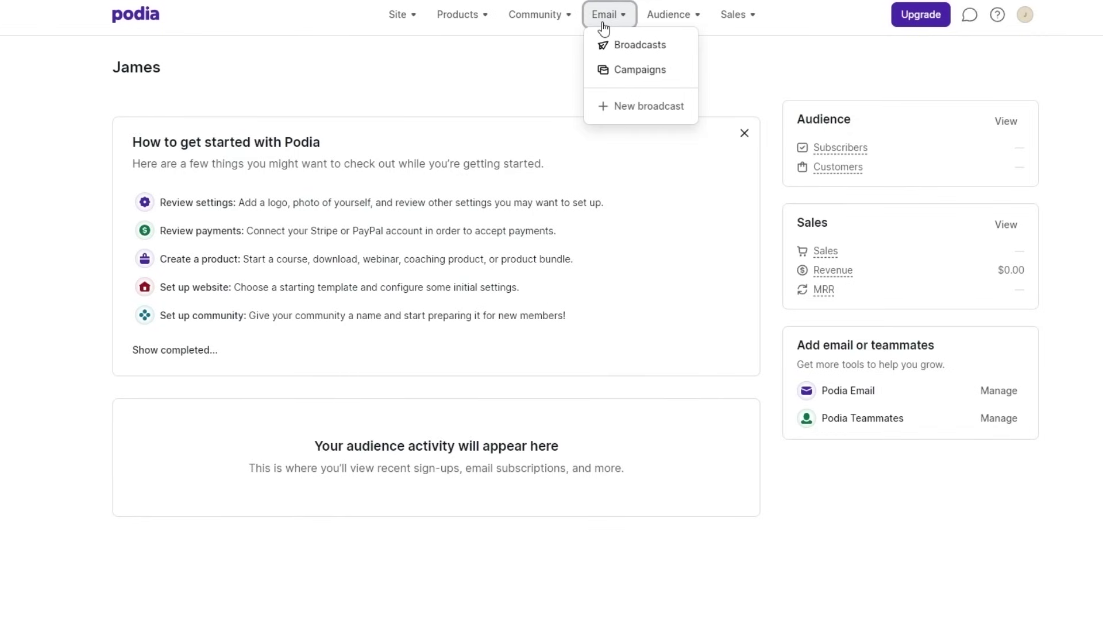
click(630, 48)
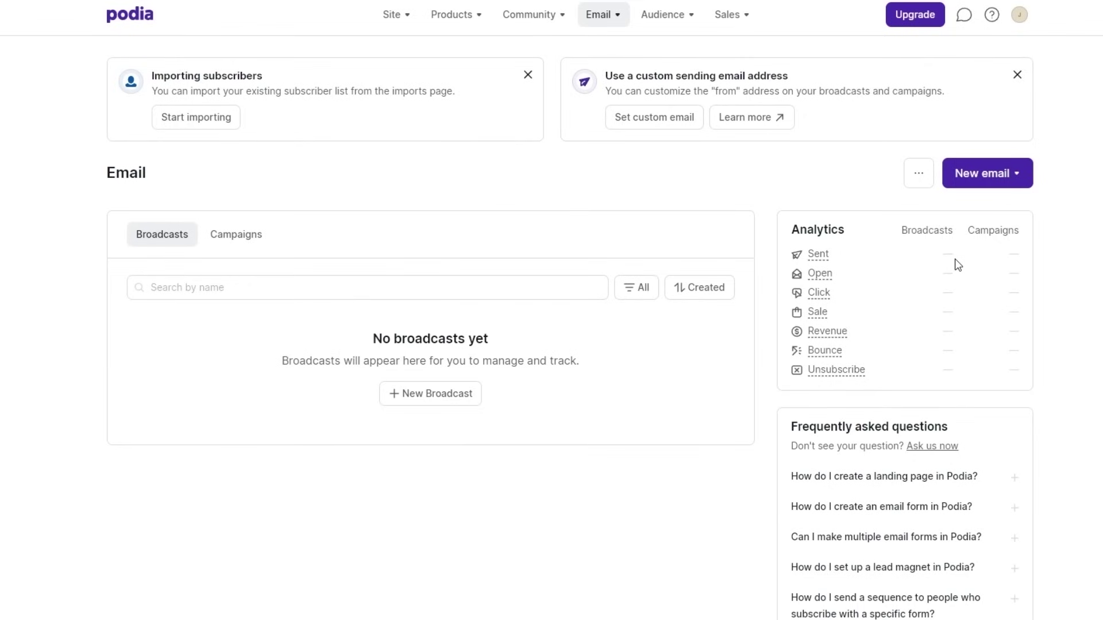
scroll(954, 264, down, 1)
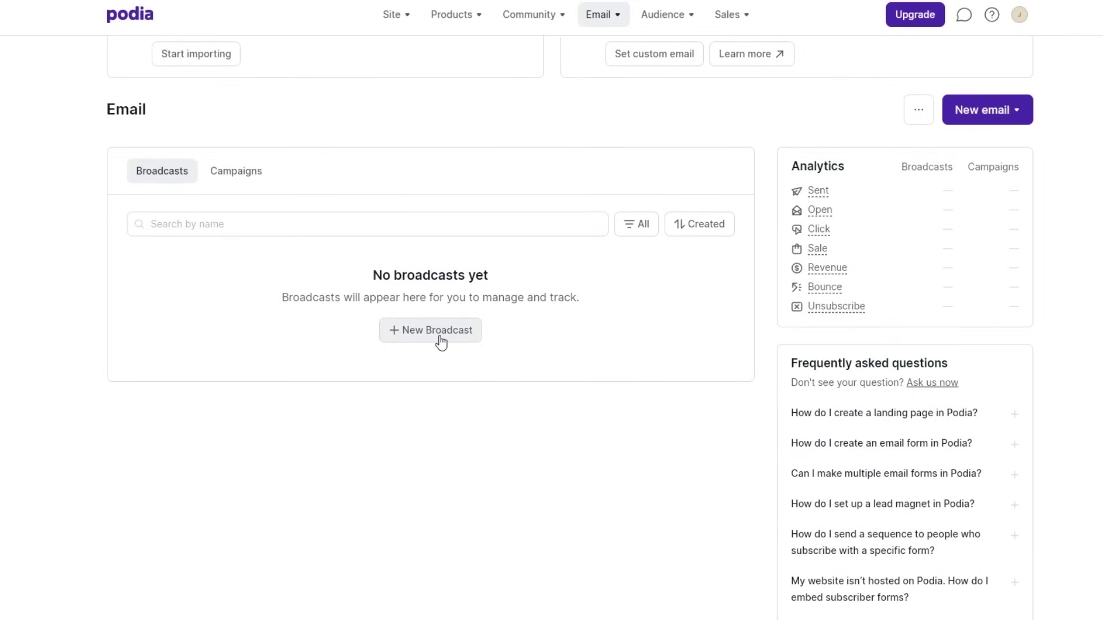
- Check the Campaigns list, return to the Broadcasts list and create a new broadcast
click(233, 176)
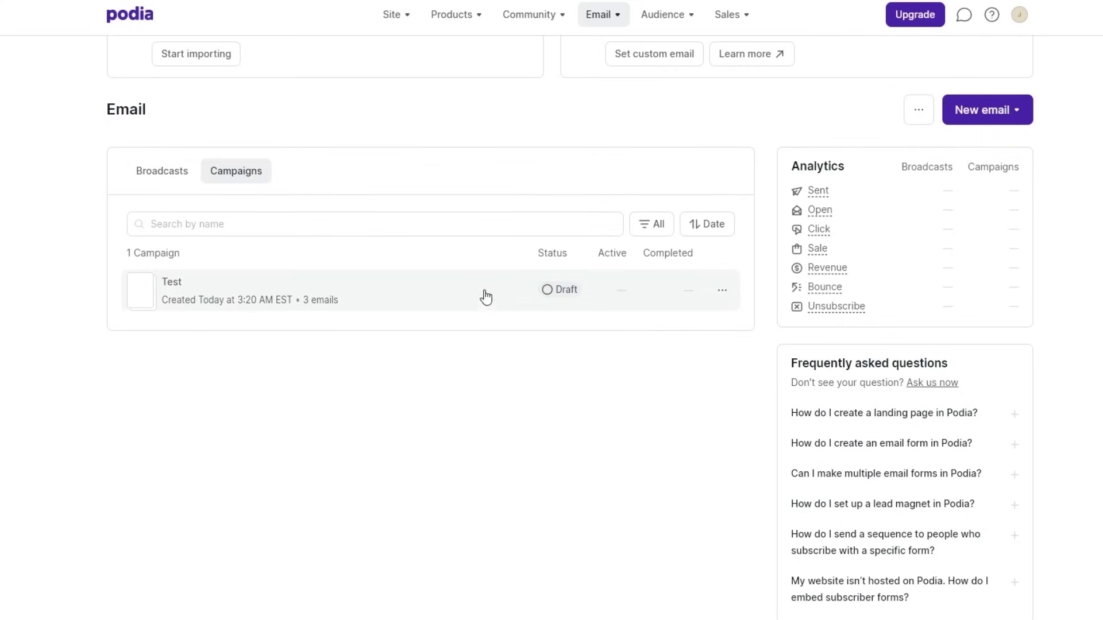
click(177, 178)
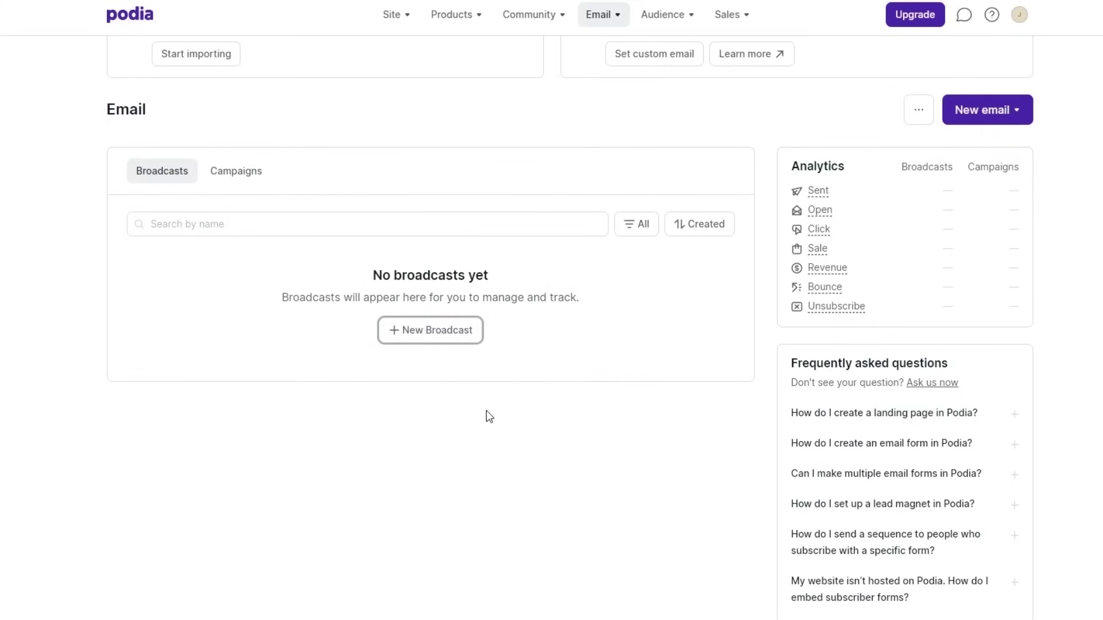
click(442, 343)
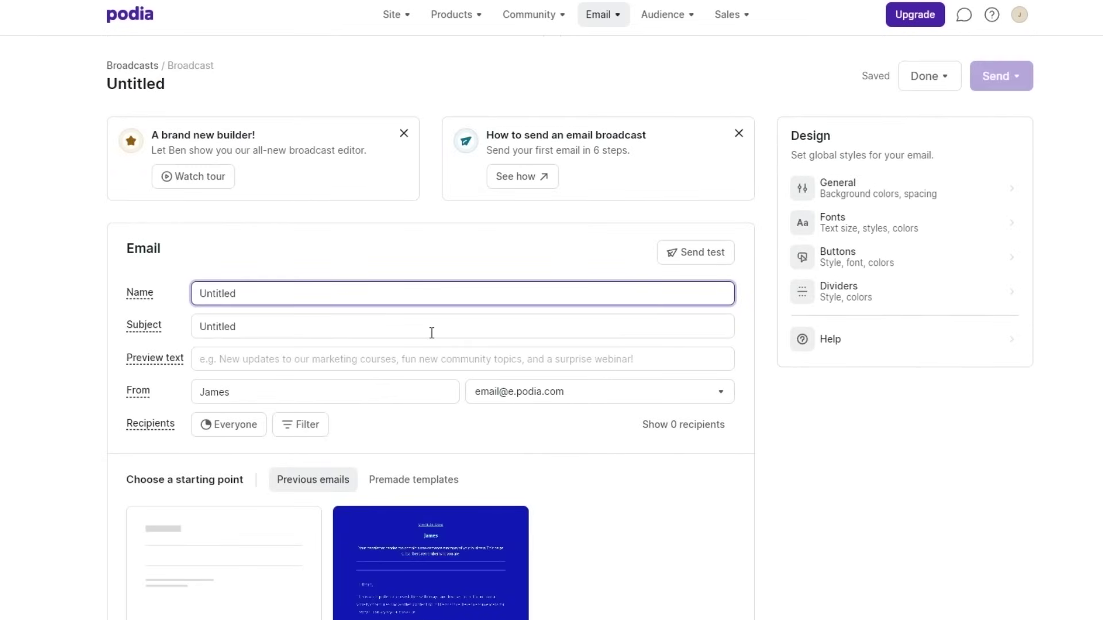
- Review the new broadcast's name, subject, sender and recipient fields, its starting points and the global design options
scroll(95, 302, down, 3)
scroll(92, 295, up, 1)
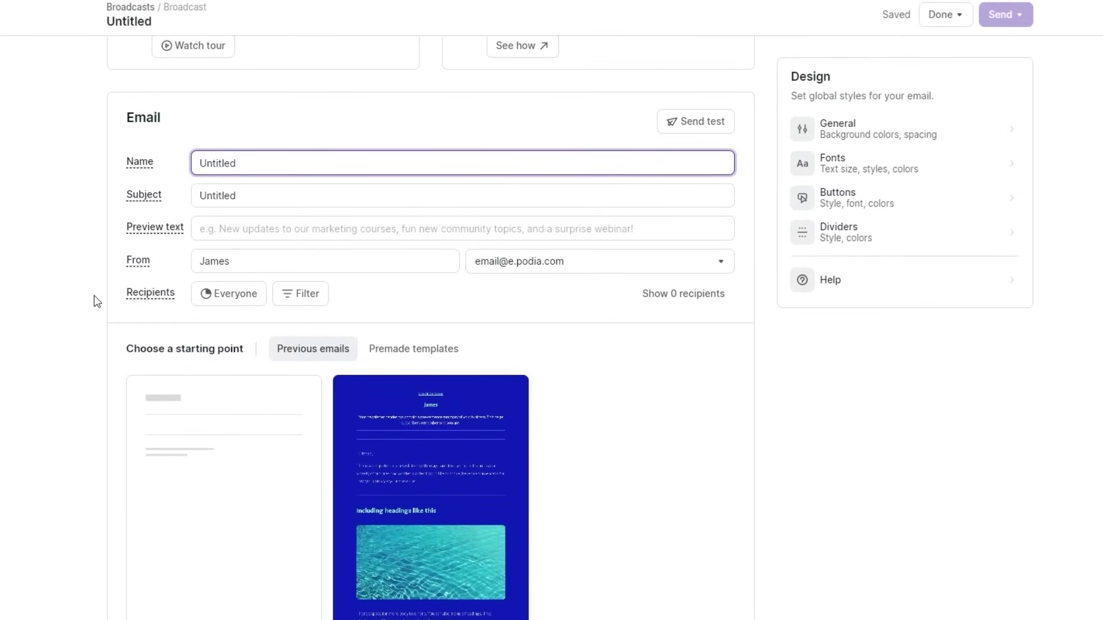
click(347, 138)
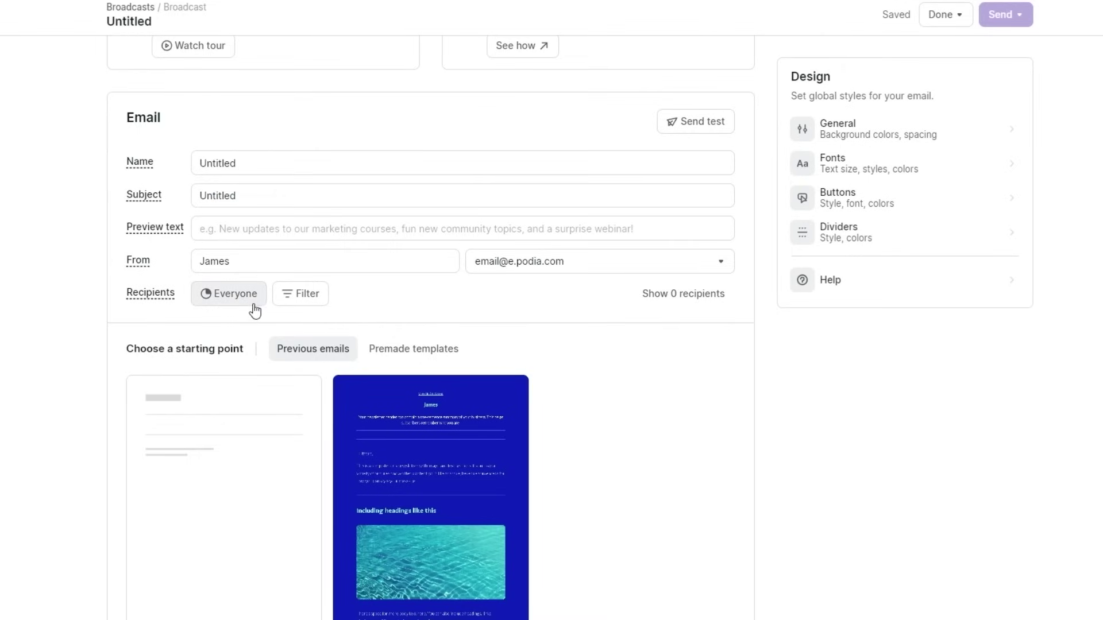
scroll(254, 308, down, 1)
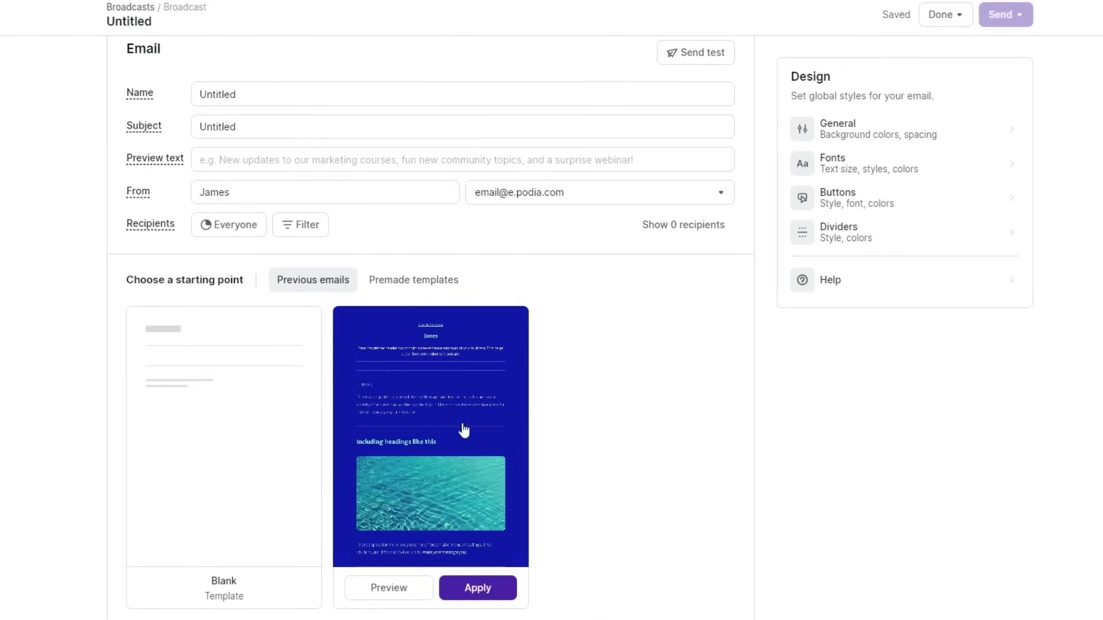
scroll(709, 502, up, 2)
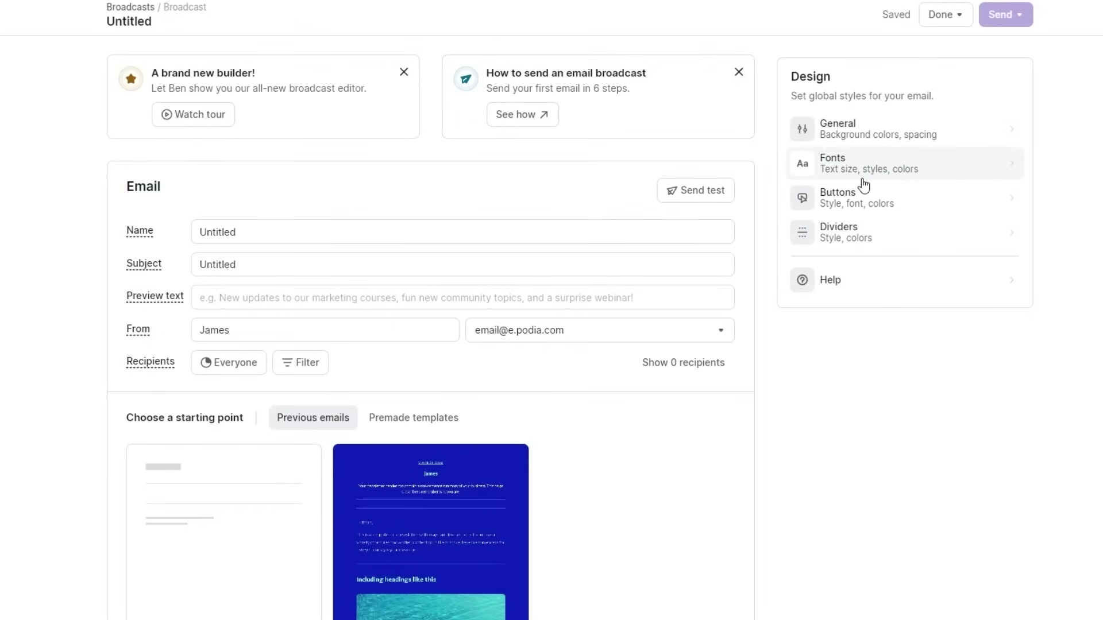
scroll(827, 373, down, 3)
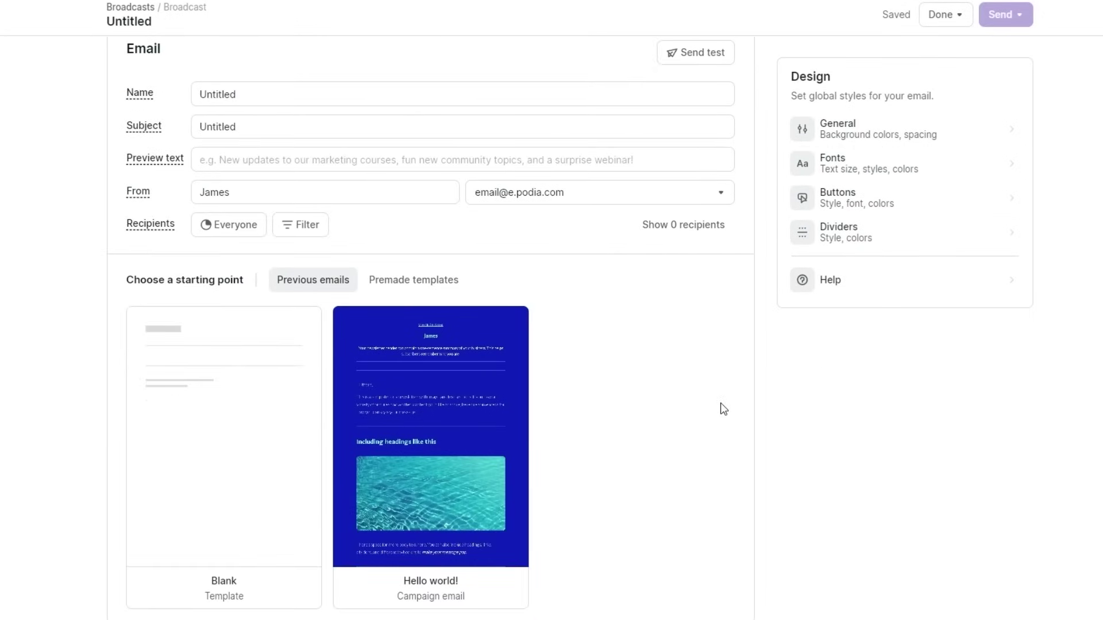
- Browse the premade templates offered as starting points for the broadcast and return to the previous emails
mouse_move(478, 534)
click(454, 282)
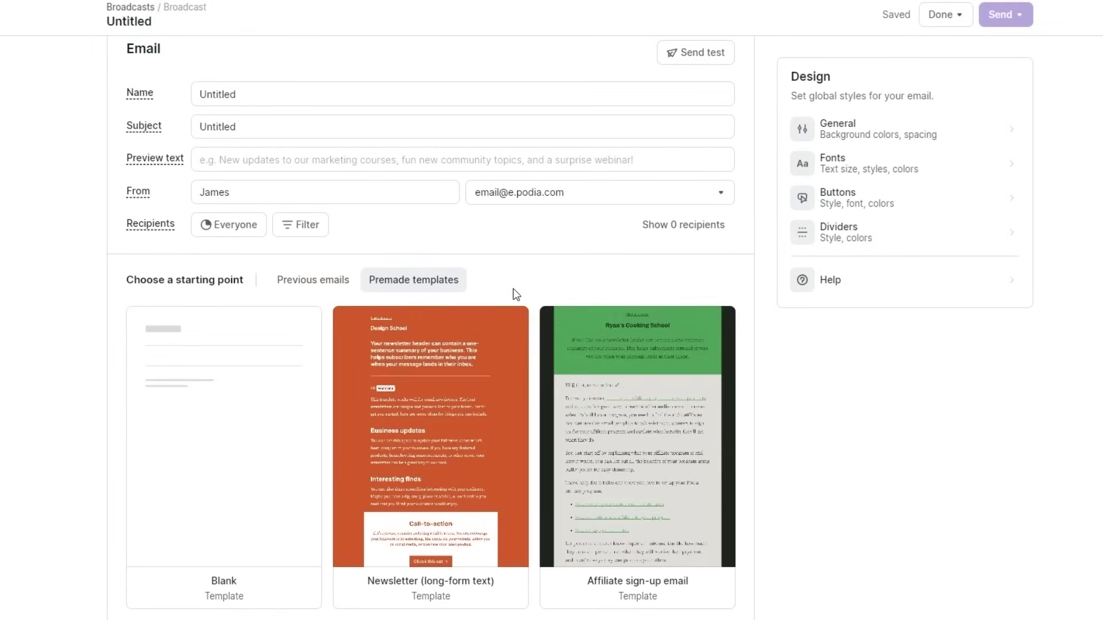
scroll(515, 294, down, 5)
scroll(537, 396, up, 1)
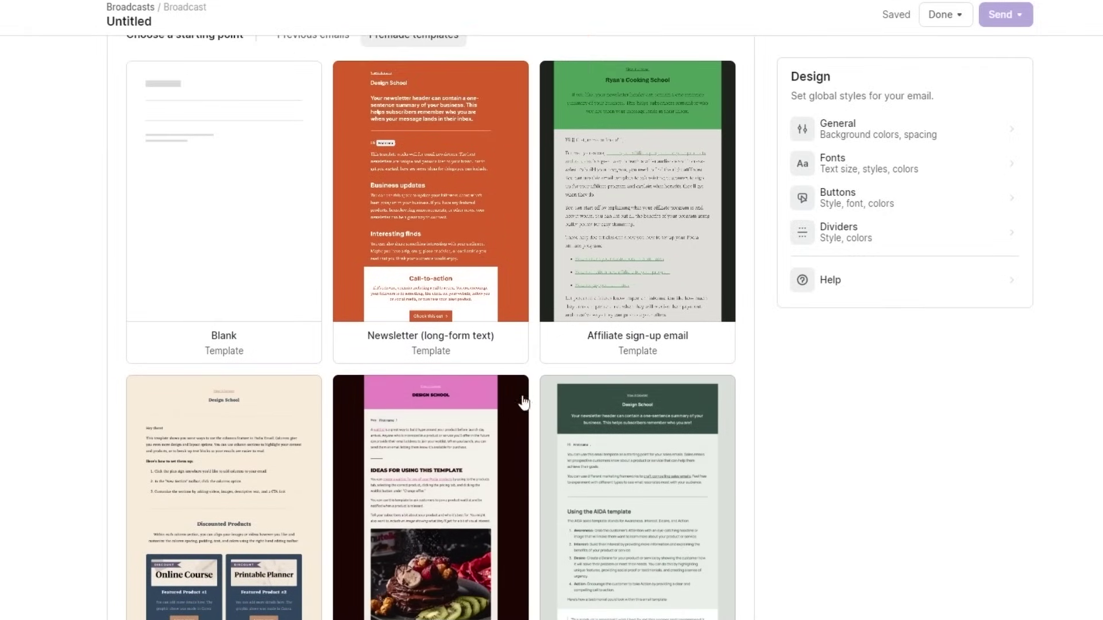
scroll(531, 406, up, 3)
click(339, 173)
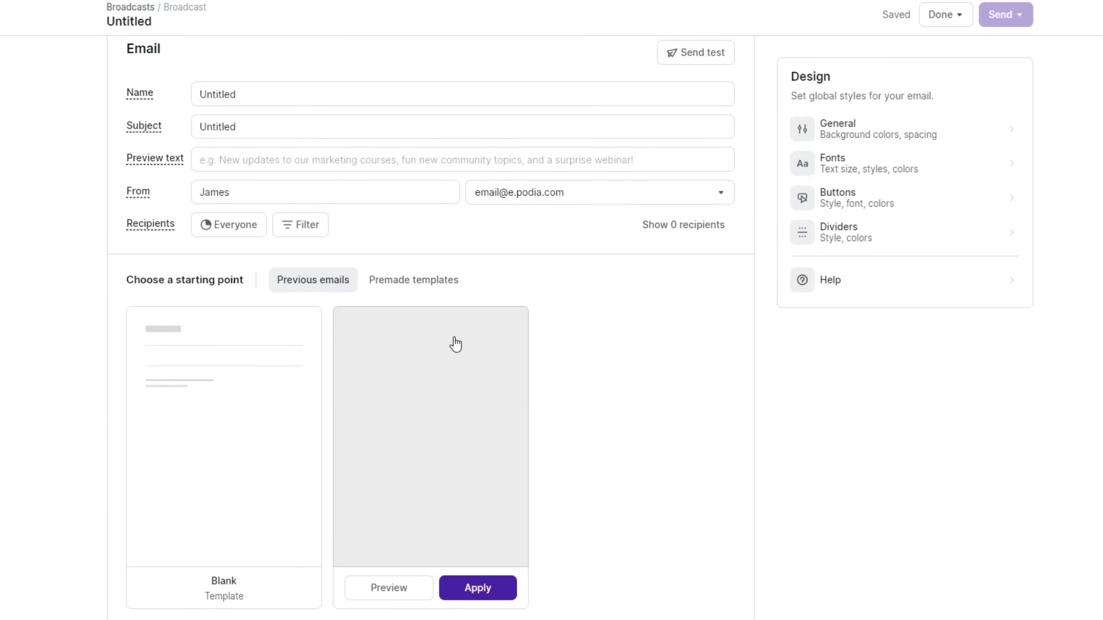
- Apply the previous Hello world! campaign email to the broadcast and leave the broadcast to finish later
click(484, 597)
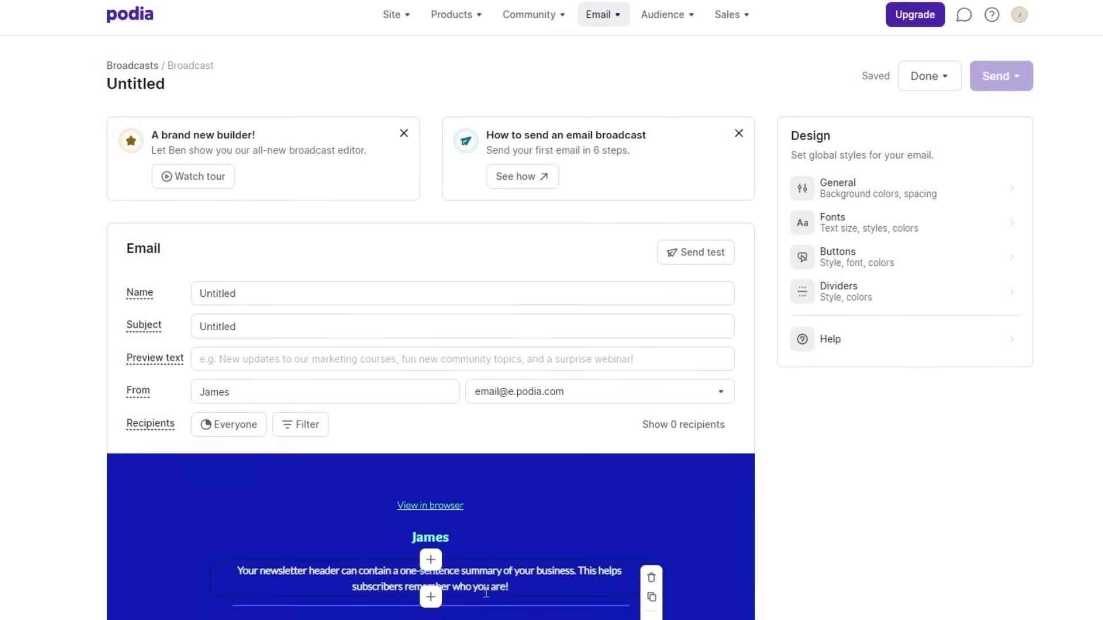
scroll(782, 437, down, 2)
scroll(783, 437, down, 4)
click(954, 17)
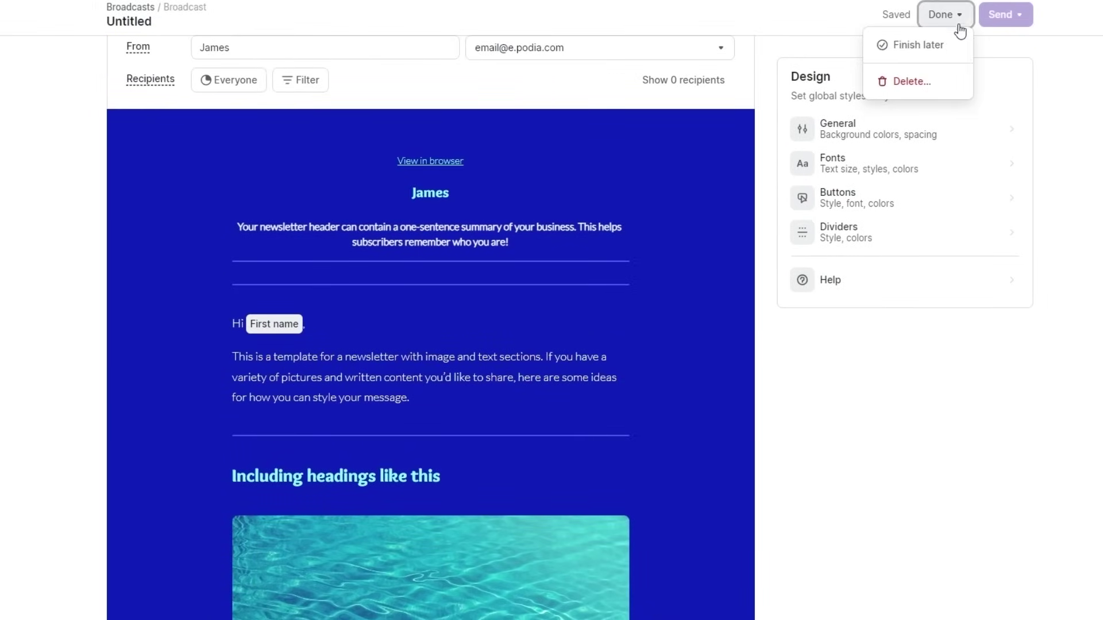
click(926, 53)
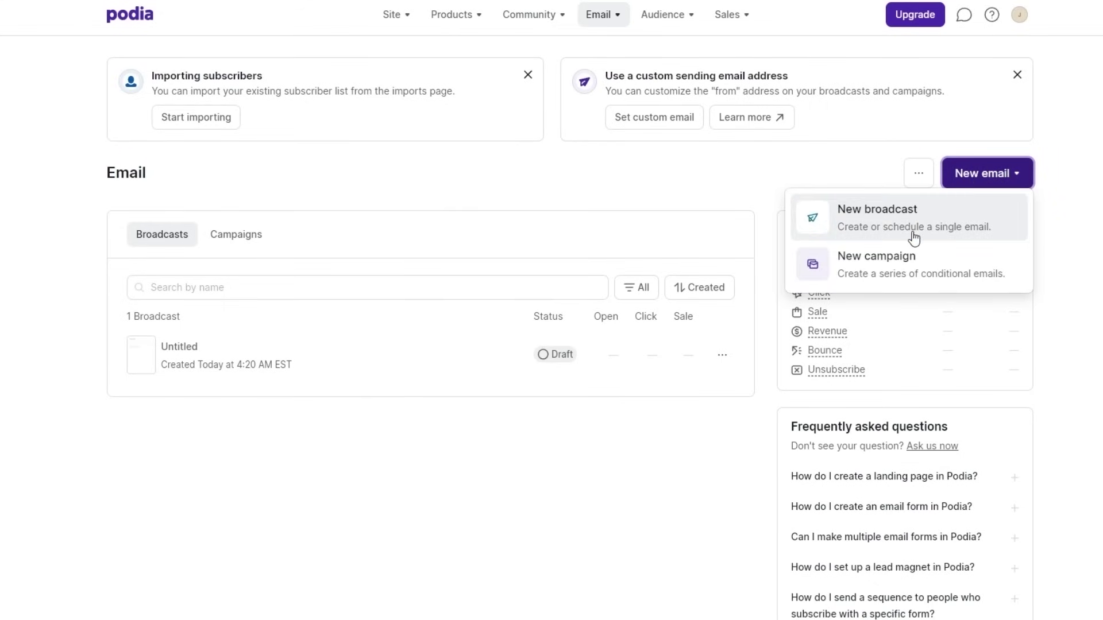
- Check the email page's additional options, analytics and FAQ, and open the Campaigns list
click(918, 172)
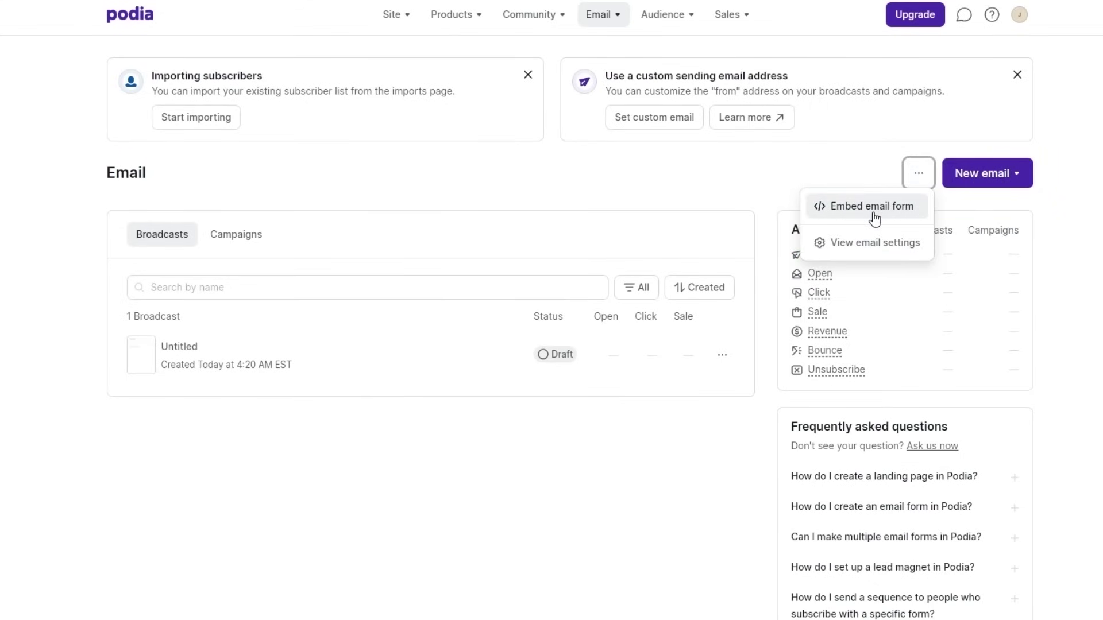
scroll(356, 195, down, 1)
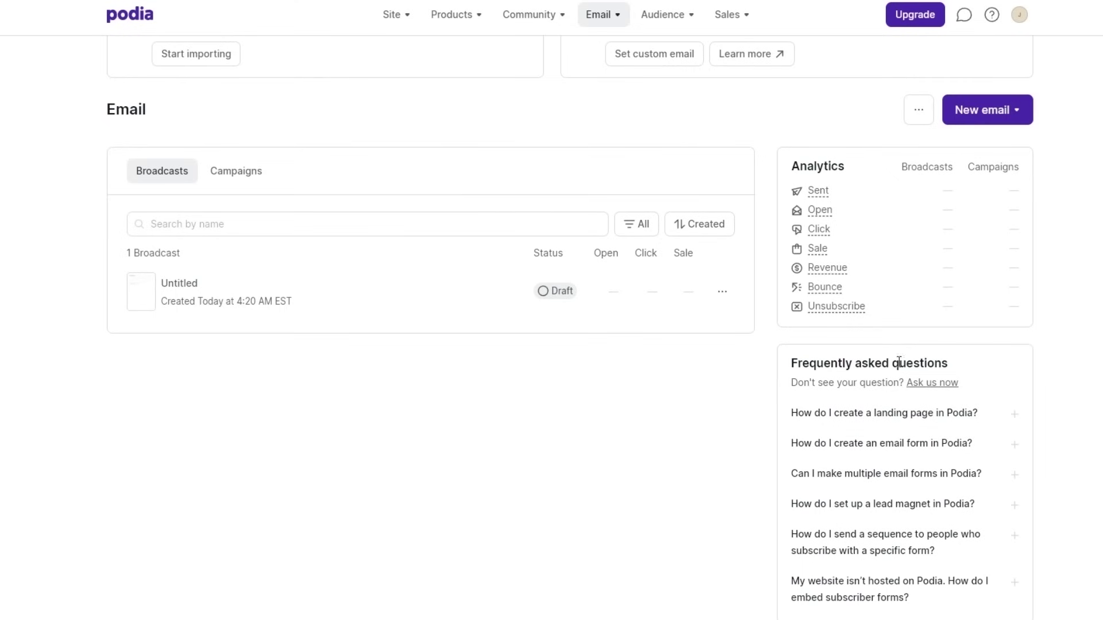
scroll(925, 500, up, 1)
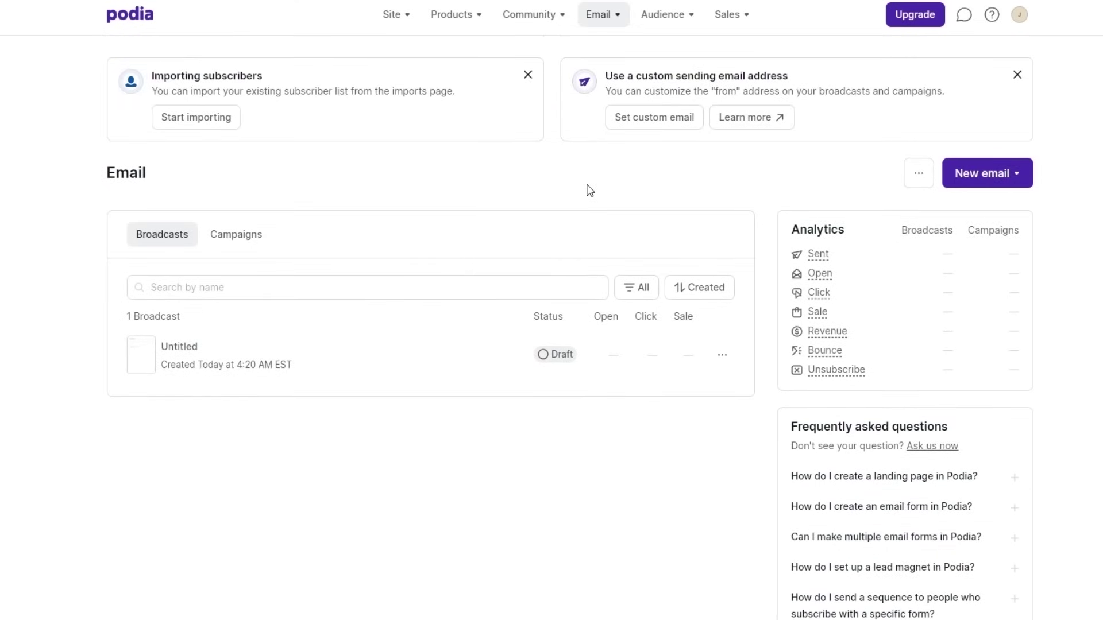
click(599, 14)
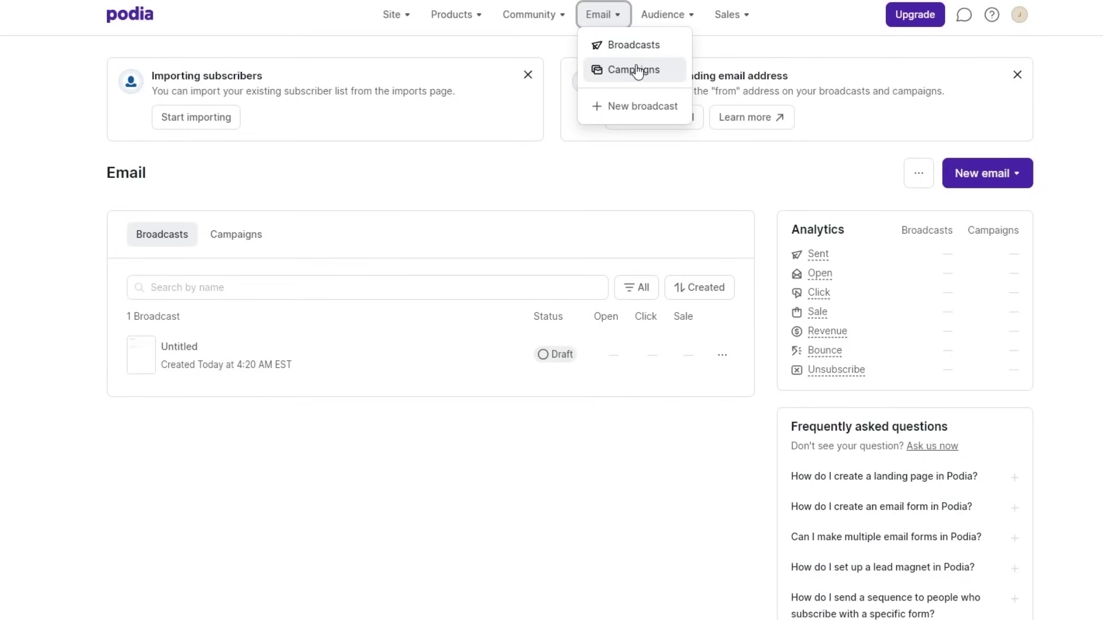
click(227, 237)
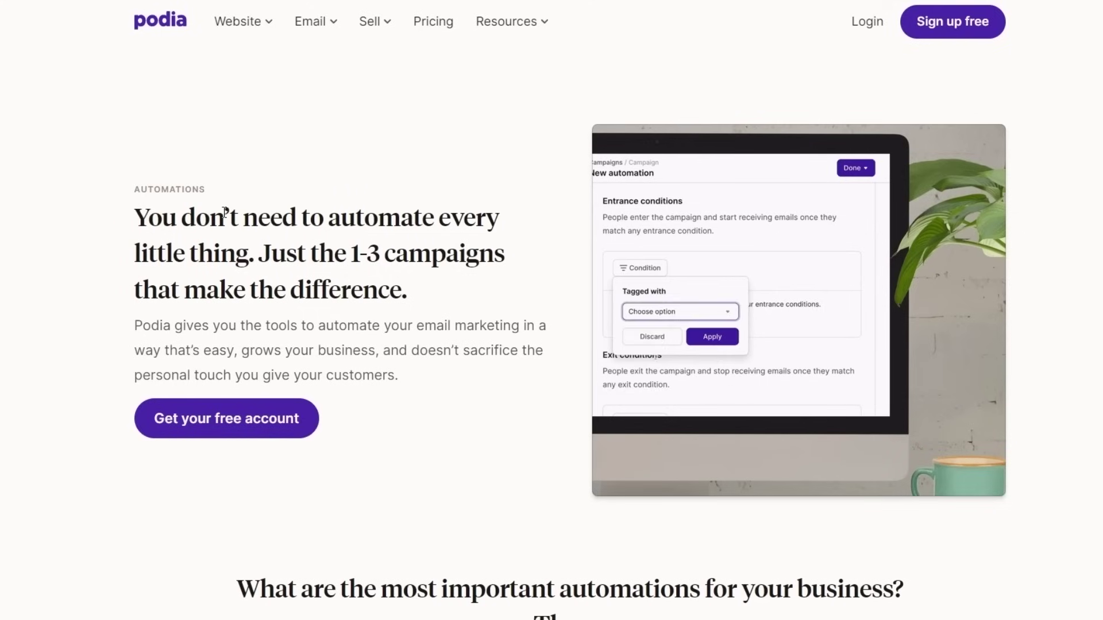
- Read Podia's Automations page, covering welcome emails, product introductions and tagging
double_click(354, 219)
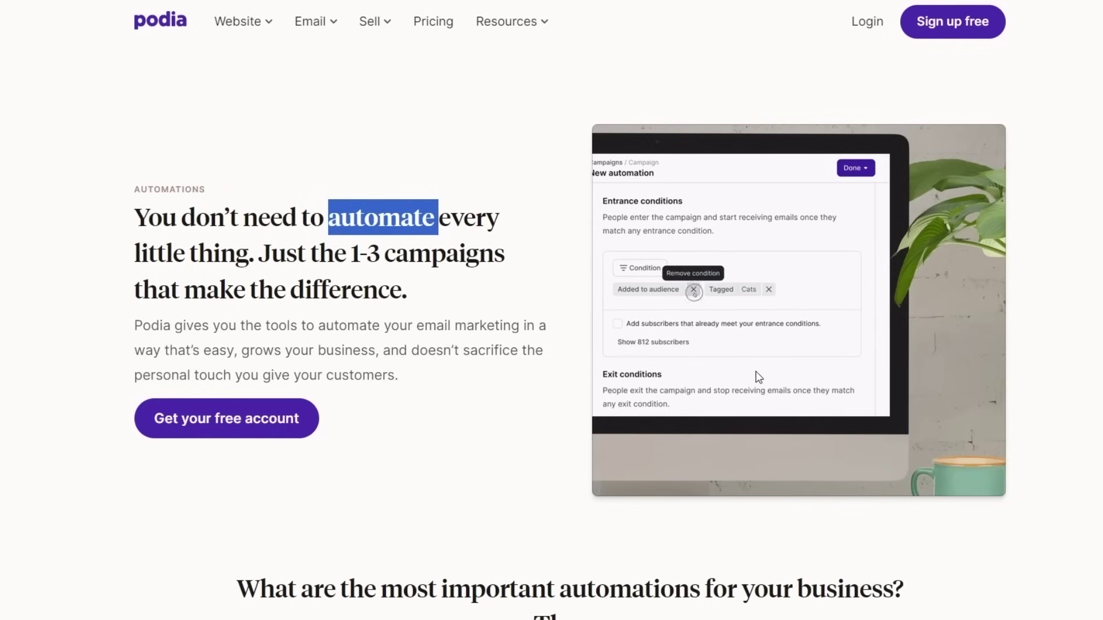
scroll(761, 371, down, 5)
scroll(709, 381, down, 8)
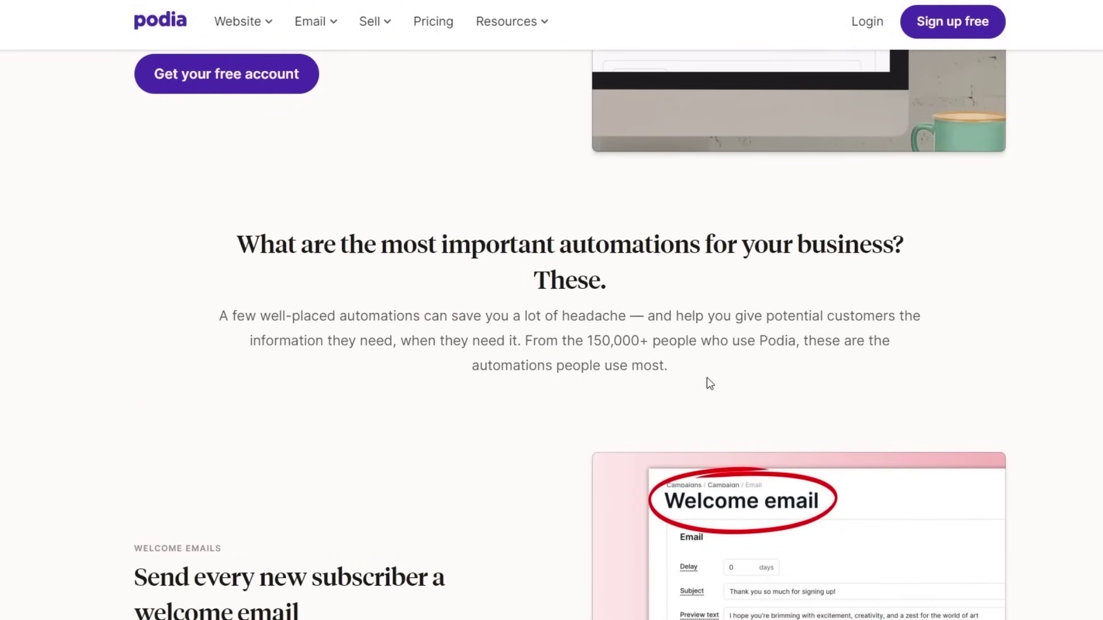
scroll(702, 377, down, 4)
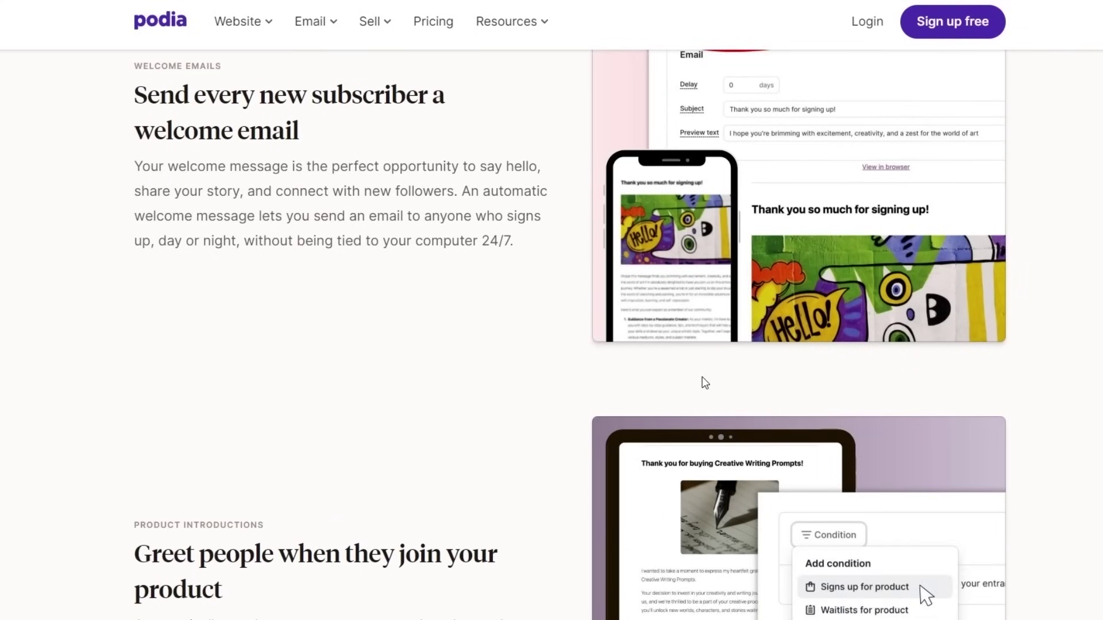
scroll(702, 377, down, 6)
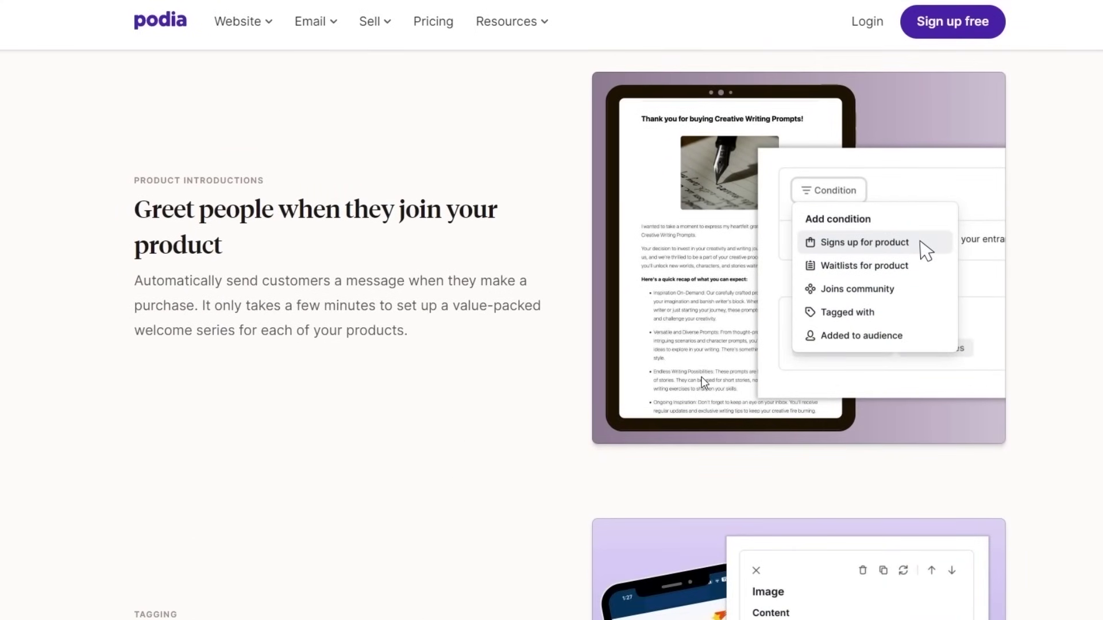
scroll(702, 382, down, 1)
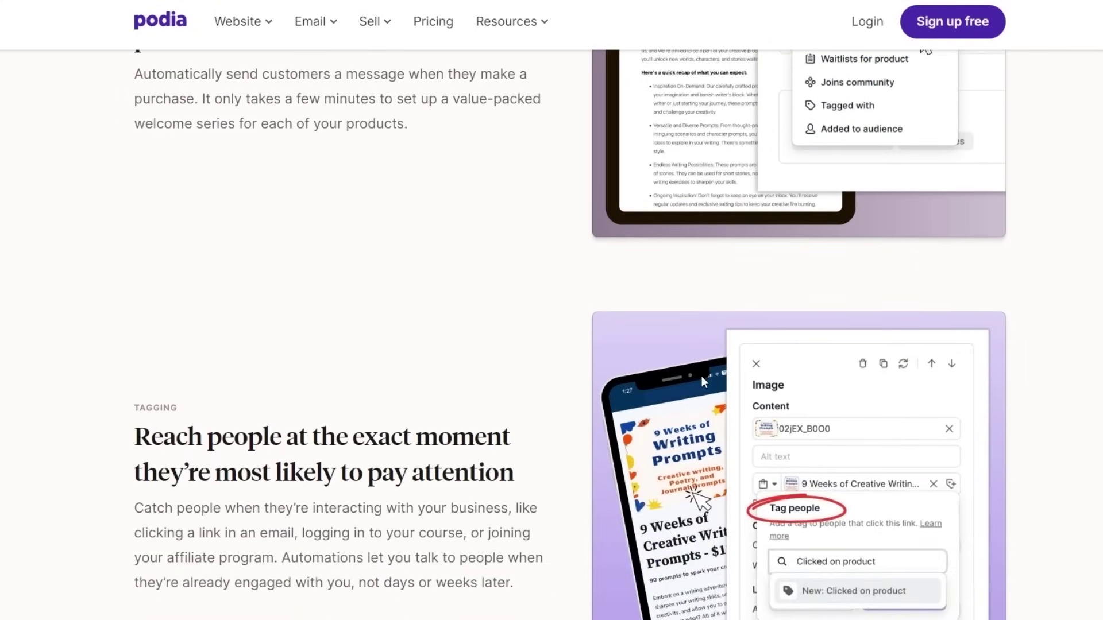
scroll(643, 374, up, 10)
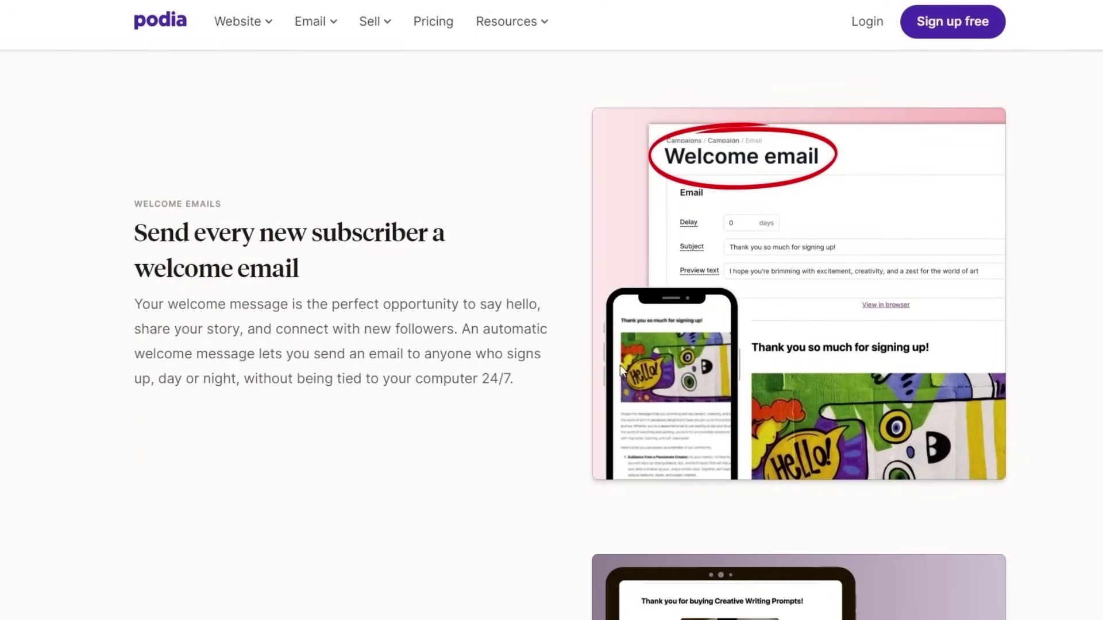
scroll(595, 221, up, 3)
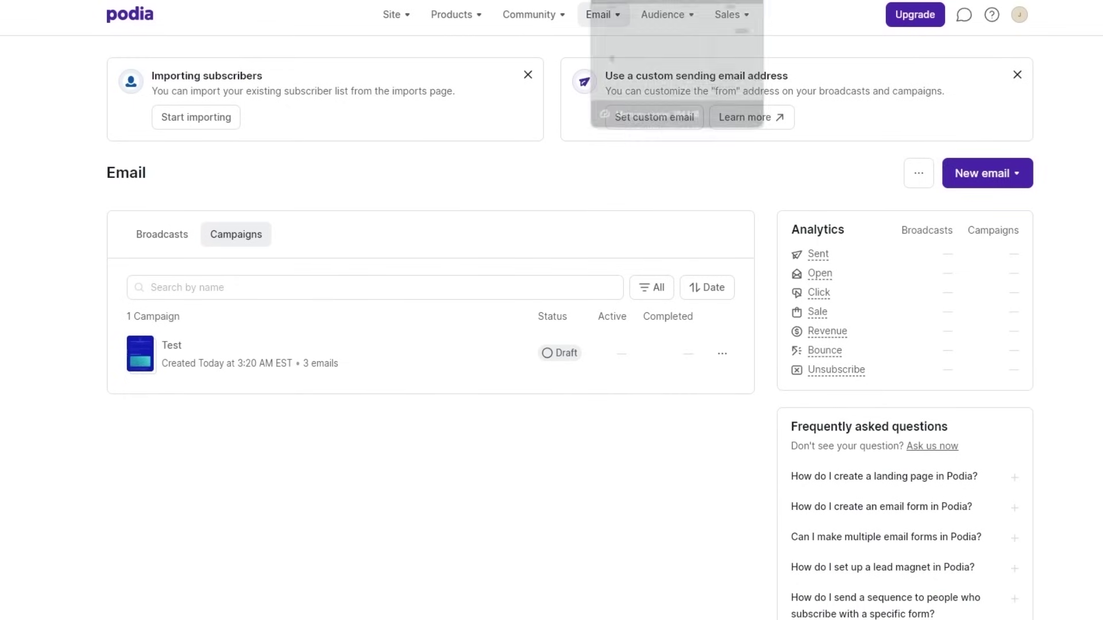
- Open the Test campaign and examine the condition types available for its entrance conditions, without adding one
click(262, 362)
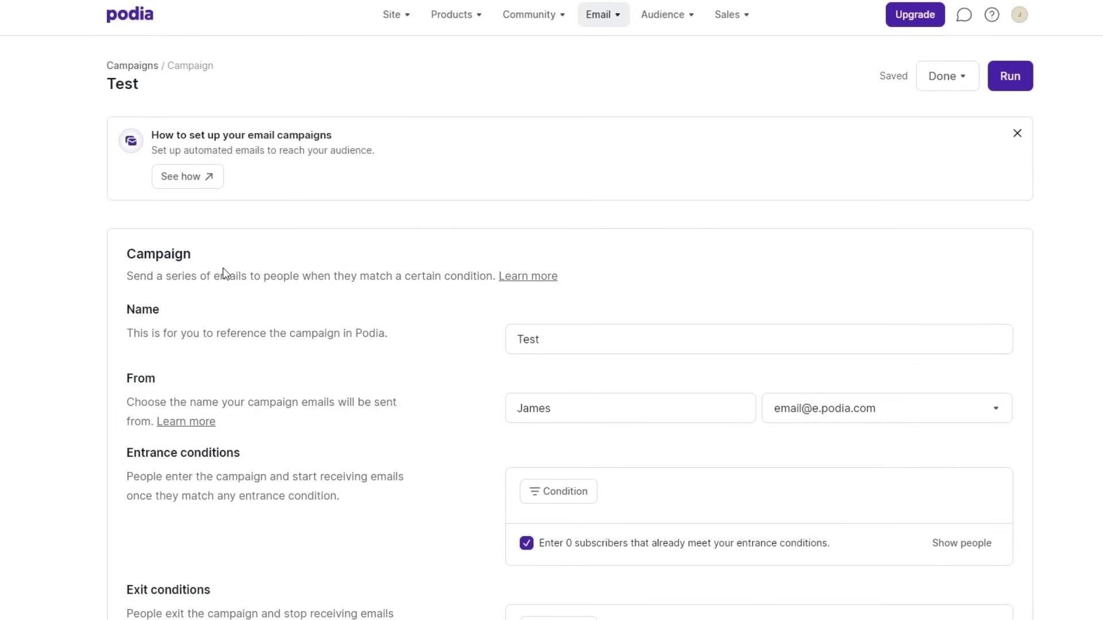
scroll(669, 325, down, 4)
scroll(608, 472, down, 1)
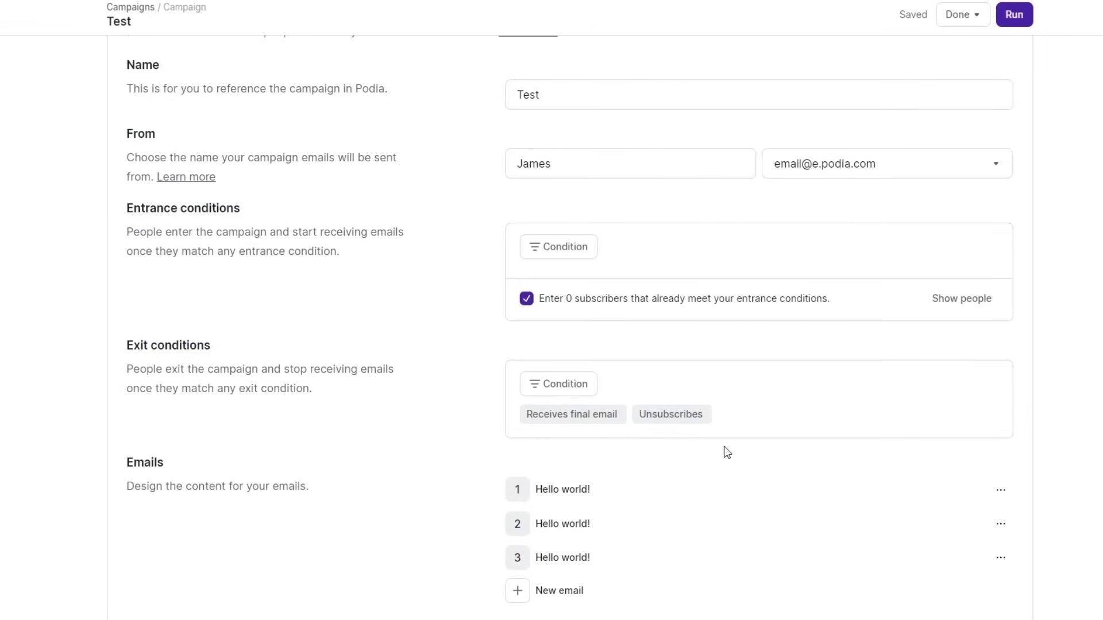
click(587, 261)
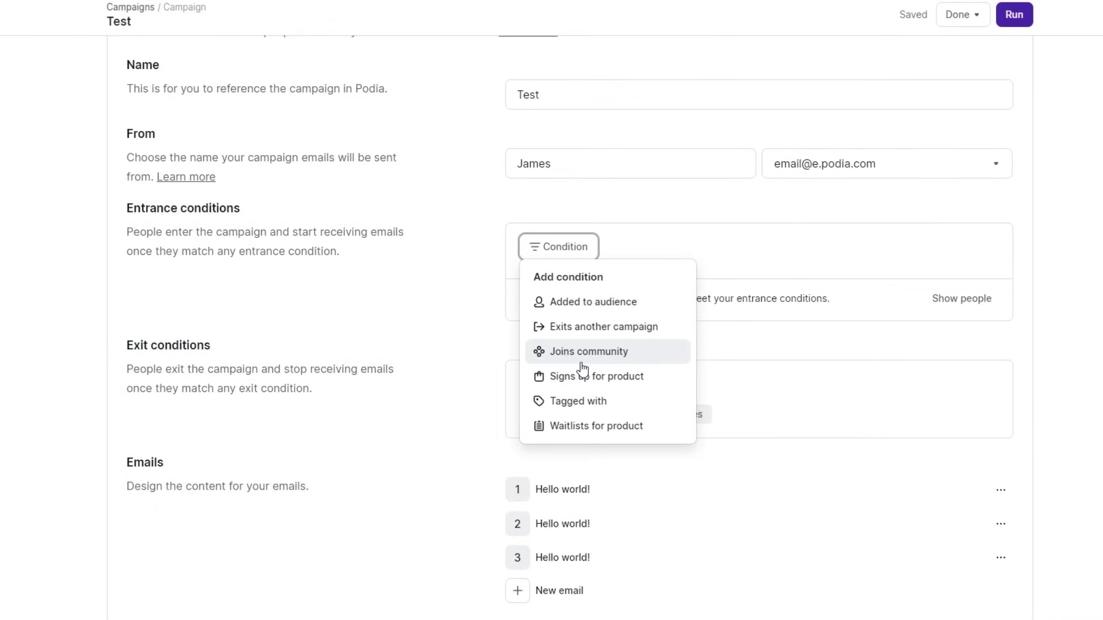
click(454, 275)
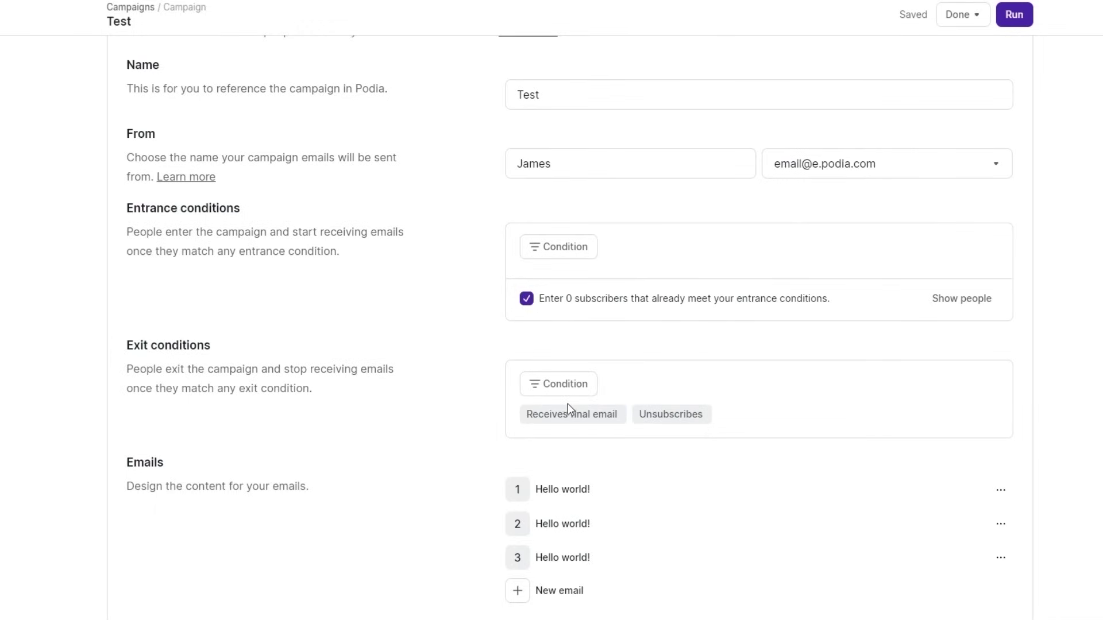
- Examine the condition types available for the Test campaign's exit conditions, including the Tagged with options, without adding one
click(565, 386)
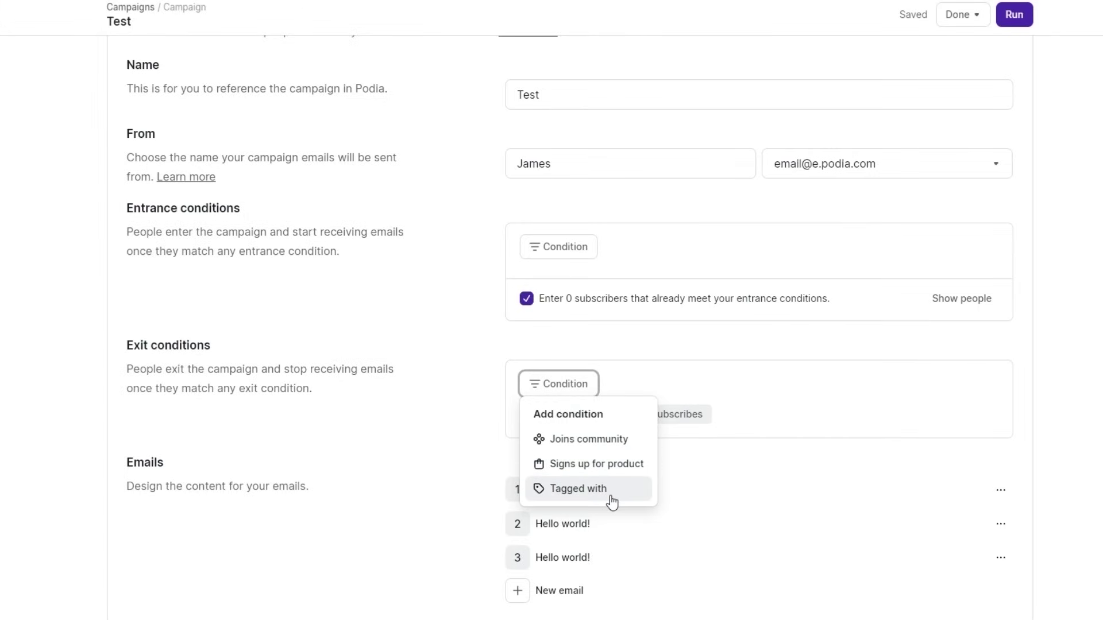
click(463, 386)
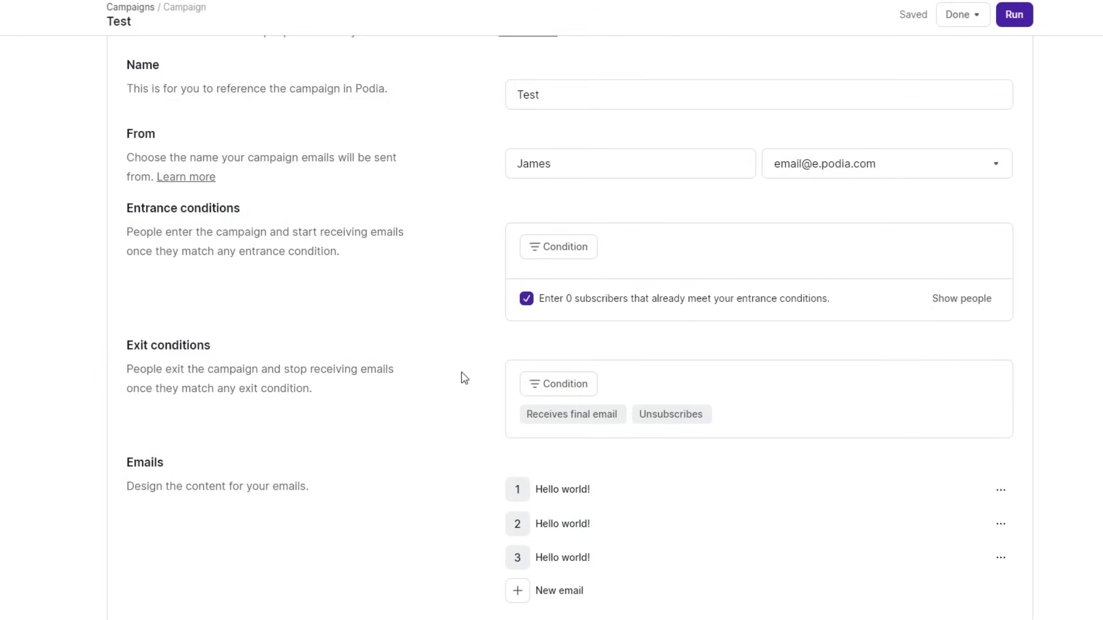
click(552, 388)
click(576, 494)
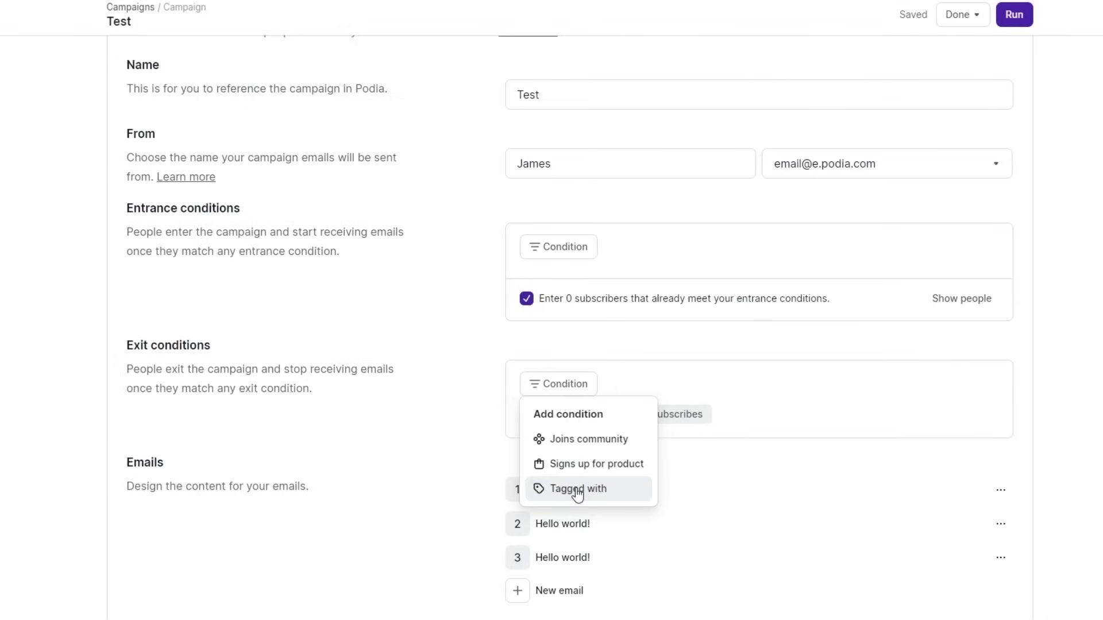
click(661, 449)
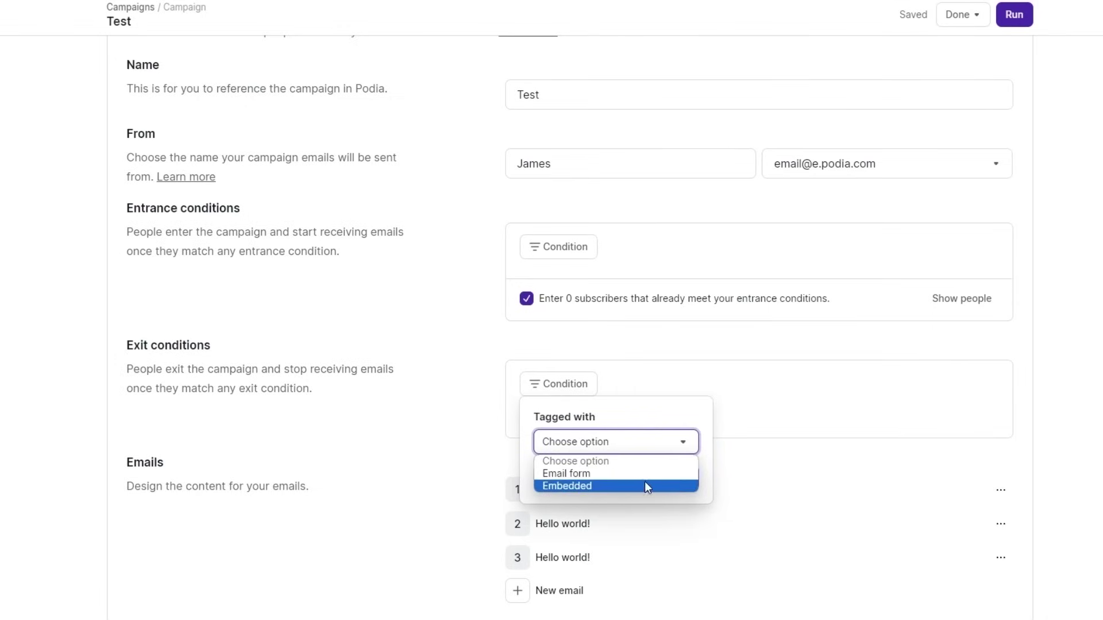
click(670, 443)
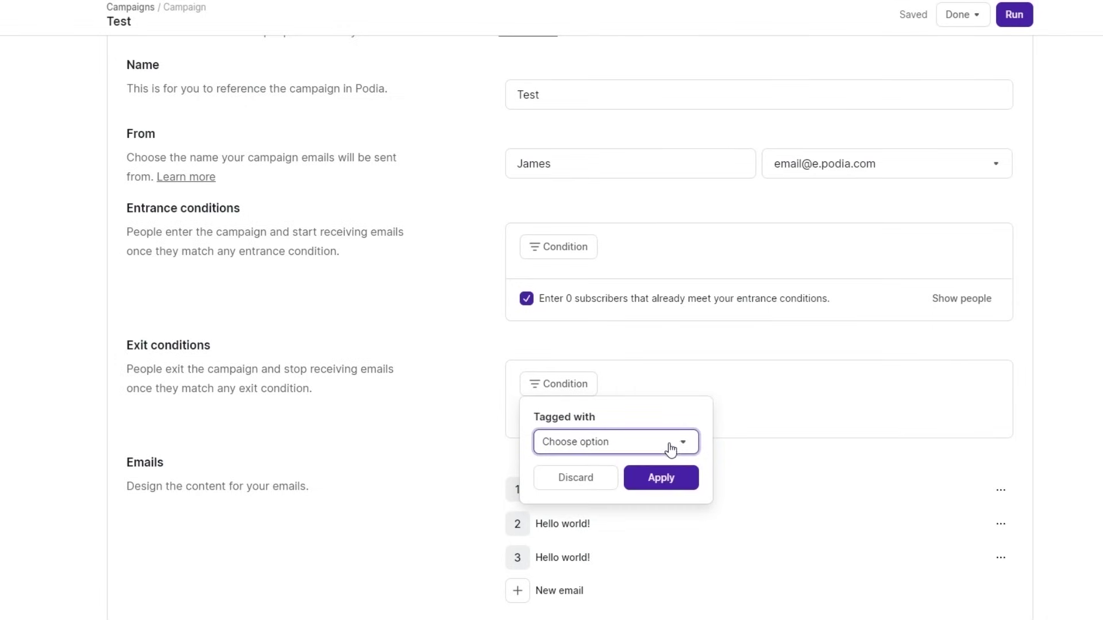
click(451, 415)
scroll(458, 409, up, 1)
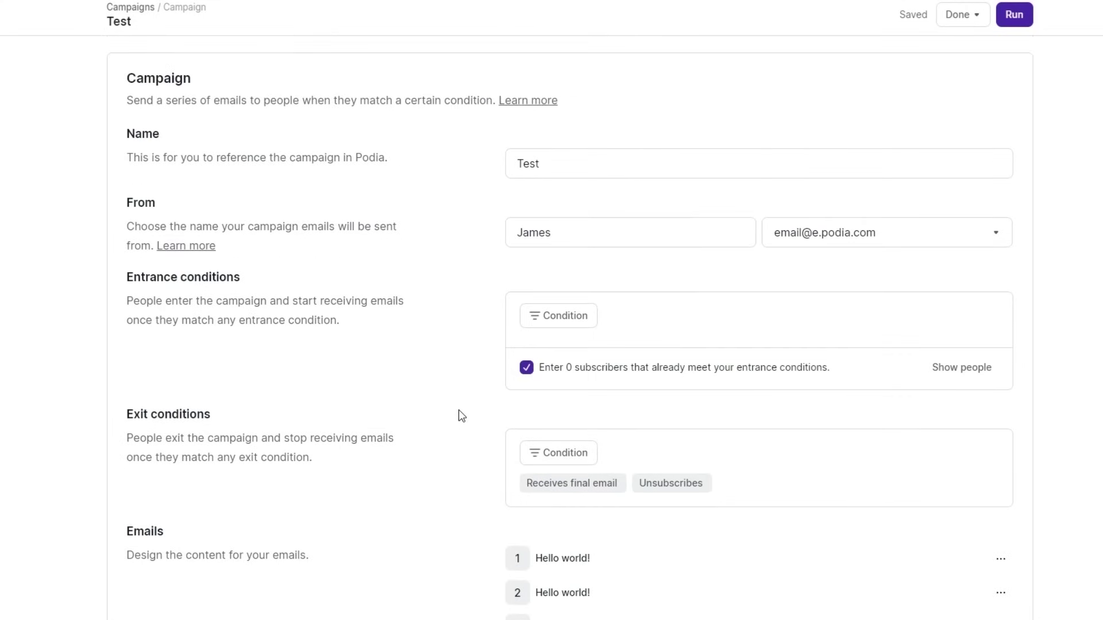
scroll(457, 412, up, 3)
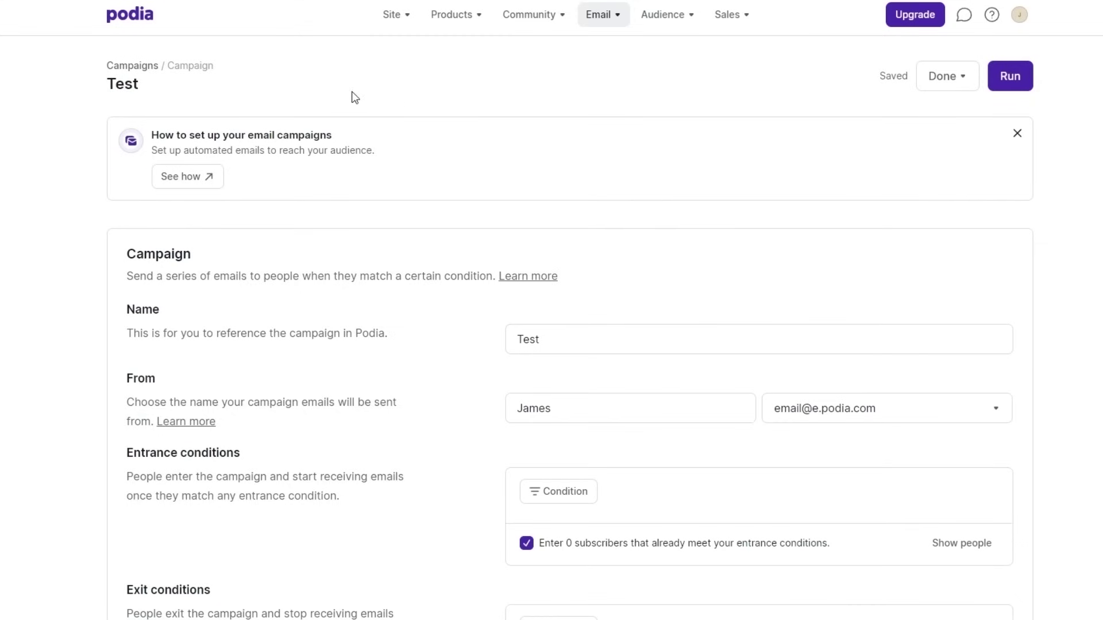
- Switch to Podia's public website, open its pricing page and compare the plans, focusing on the Starter and Mover monthly prices
click(117, 22)
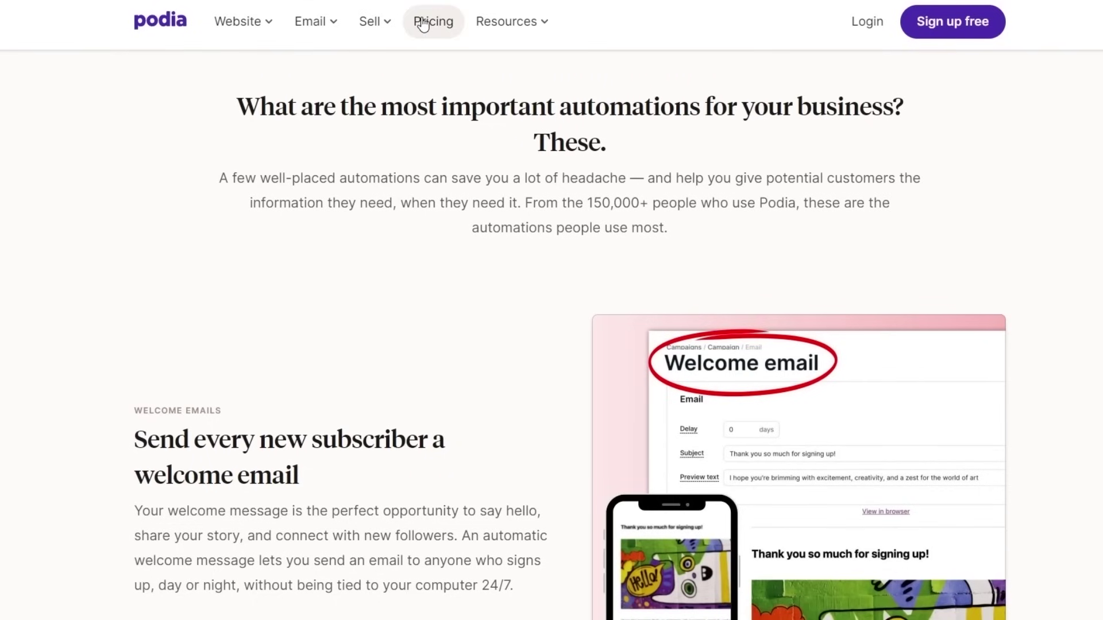
click(422, 23)
scroll(459, 155, down, 6)
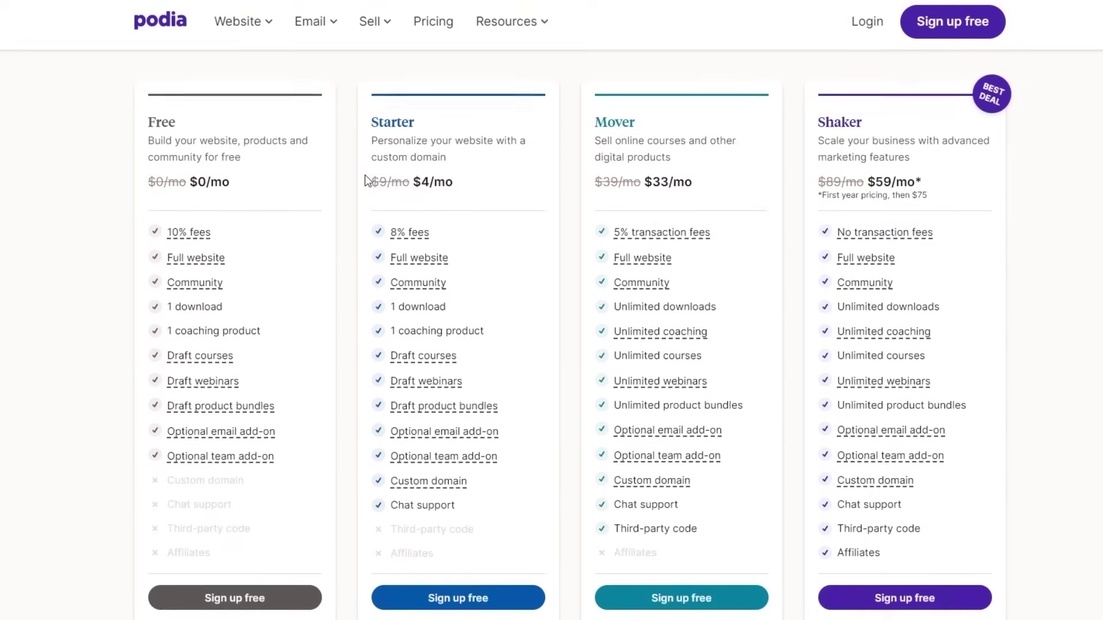
drag(372, 181, 411, 186)
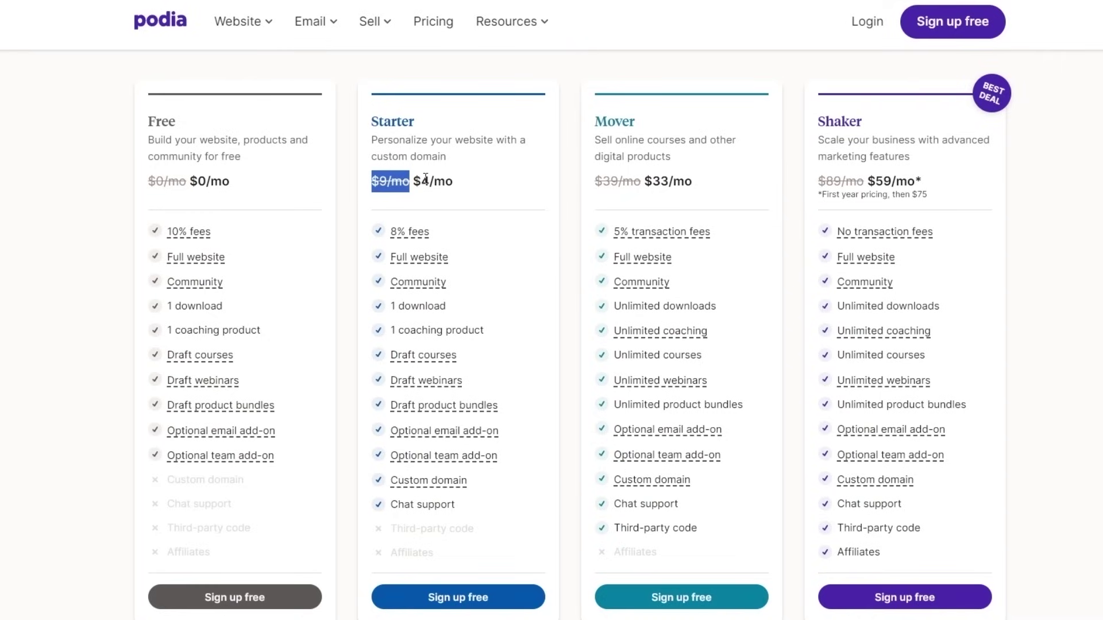
double_click(425, 179)
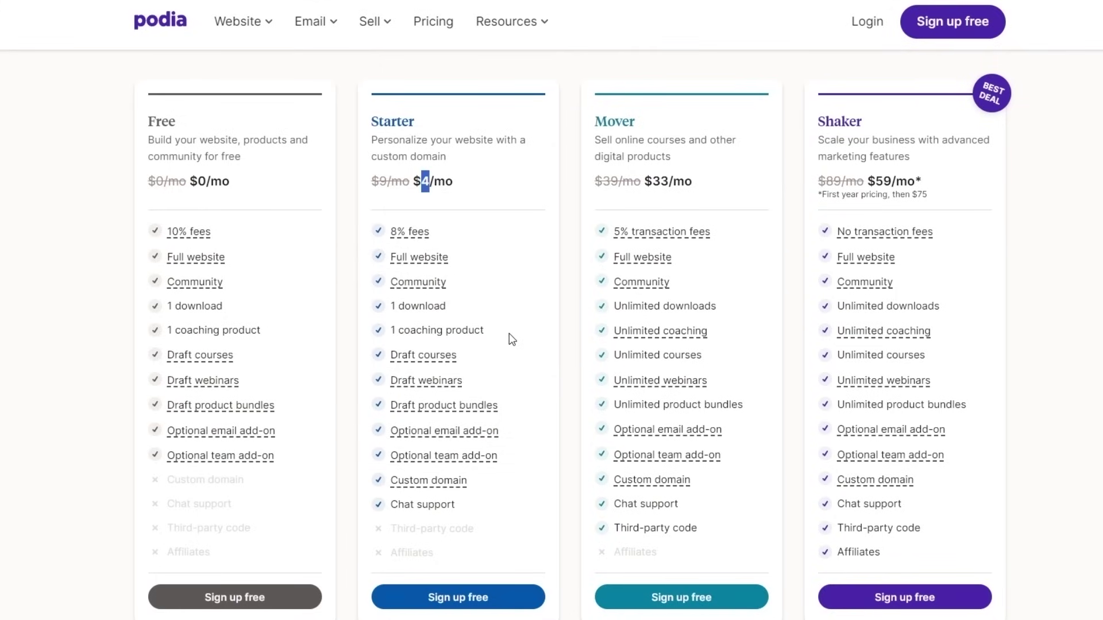
drag(652, 182, 670, 184)
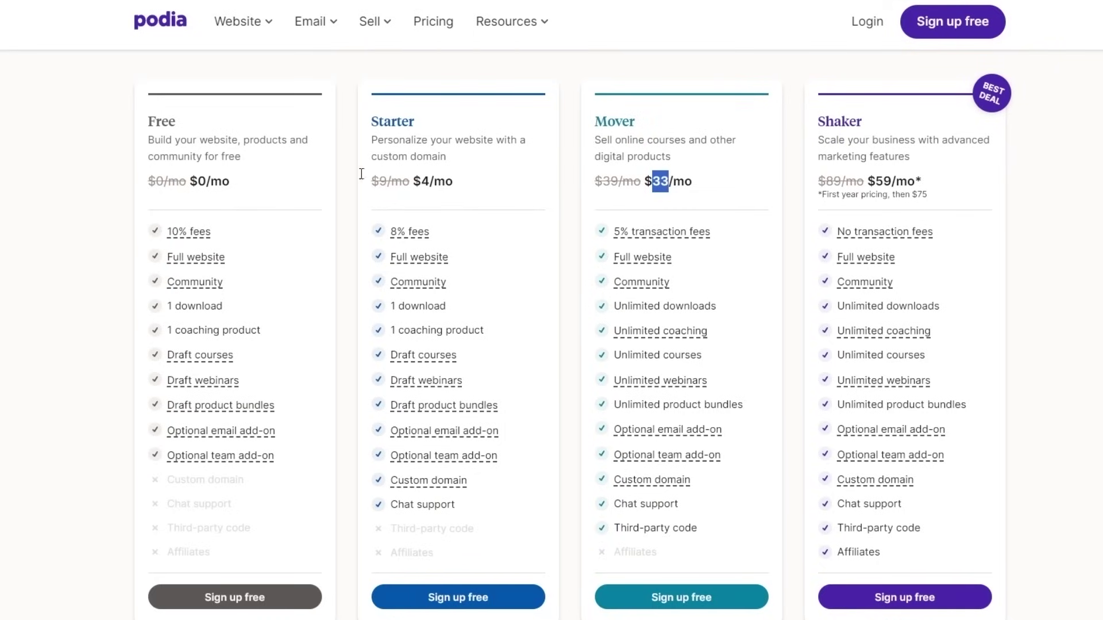
double_click(424, 180)
click(499, 190)
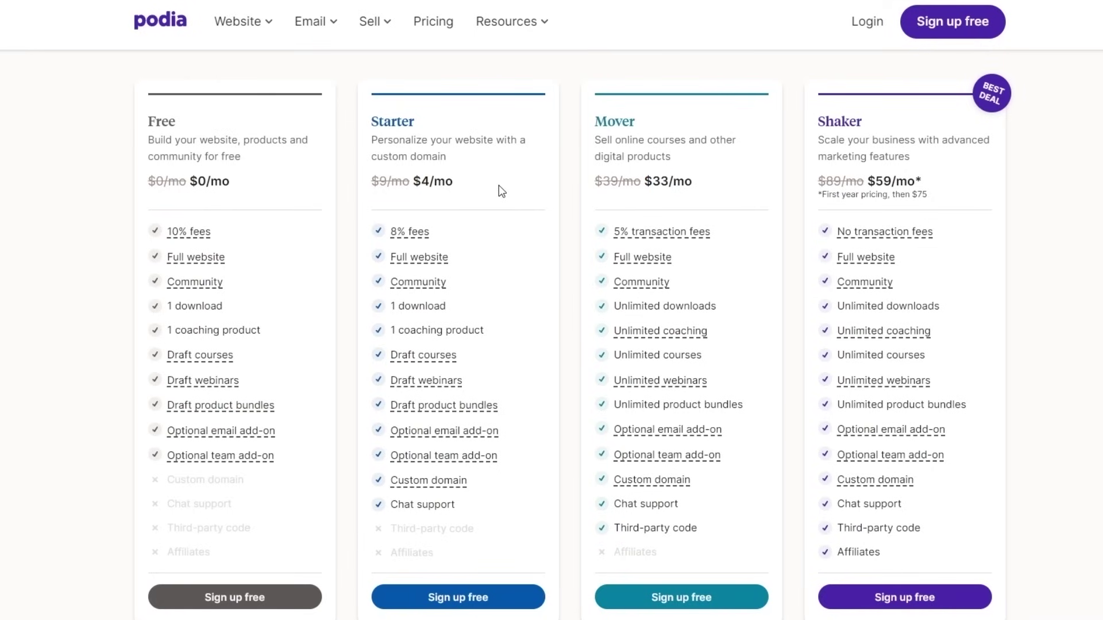